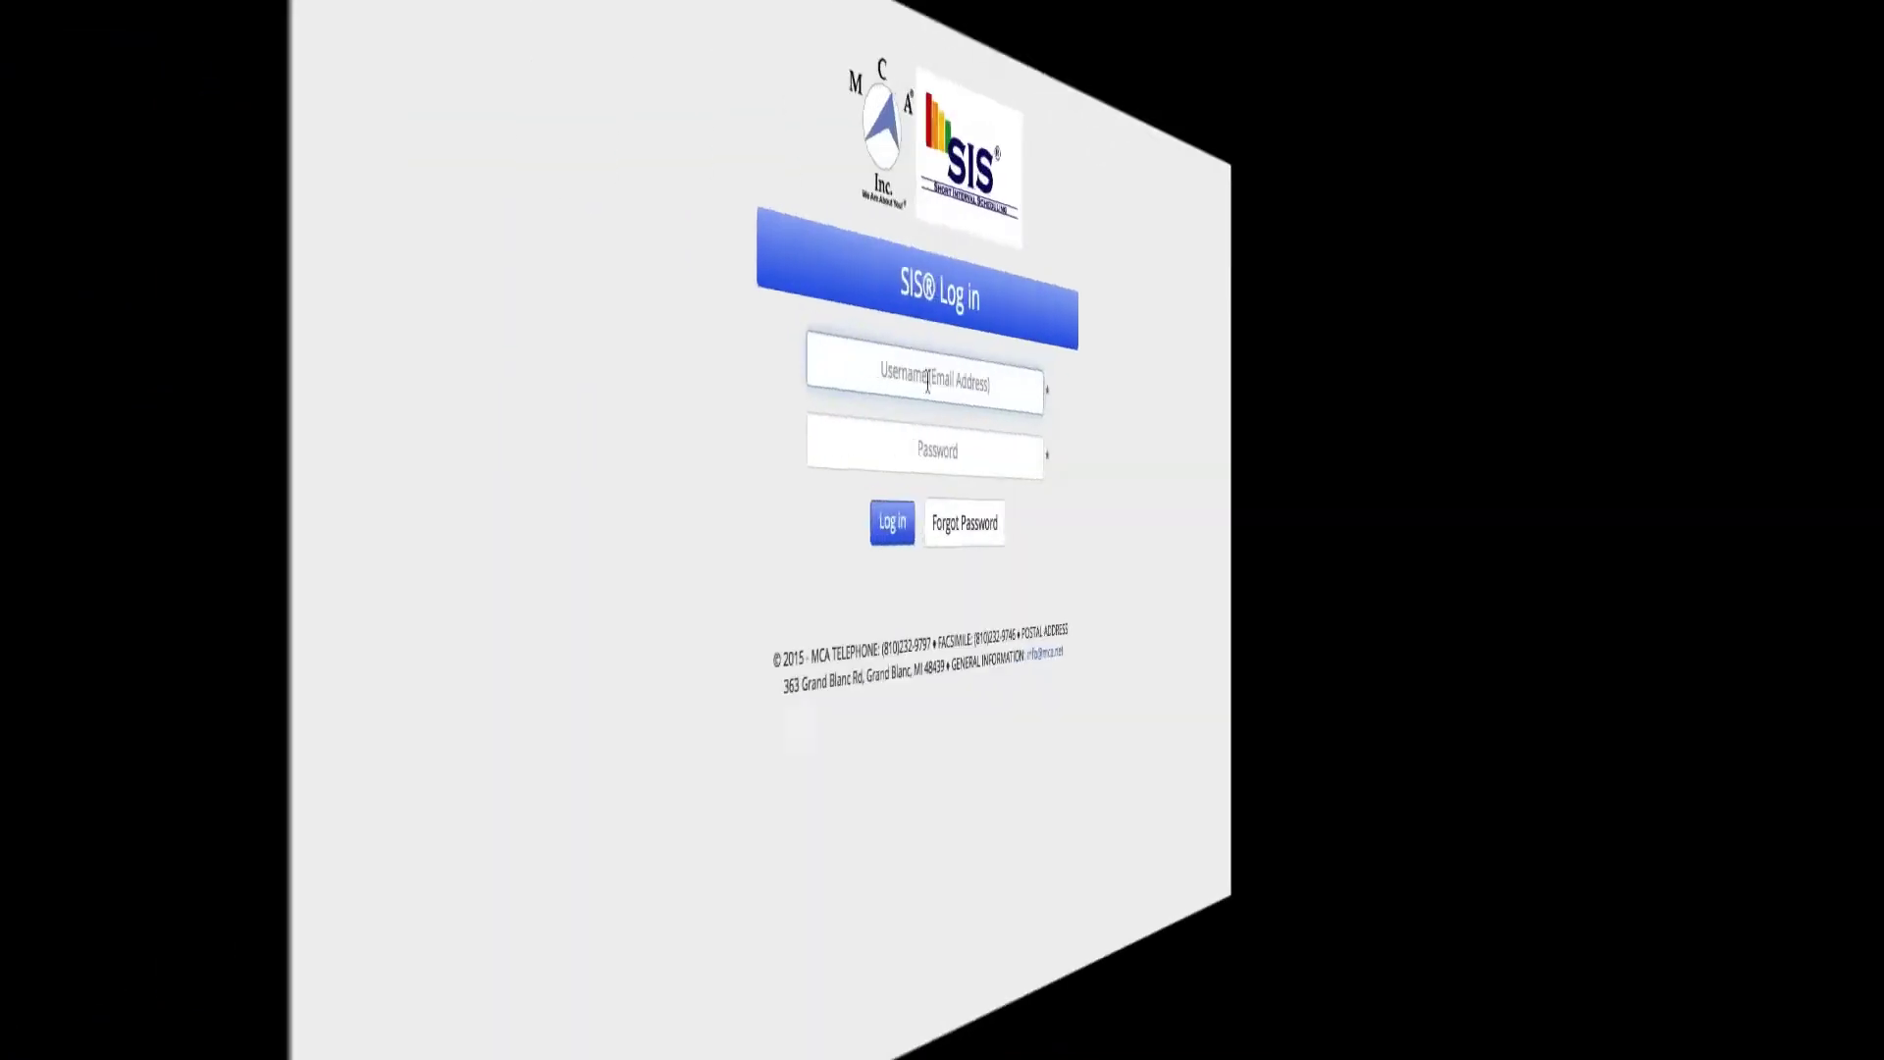
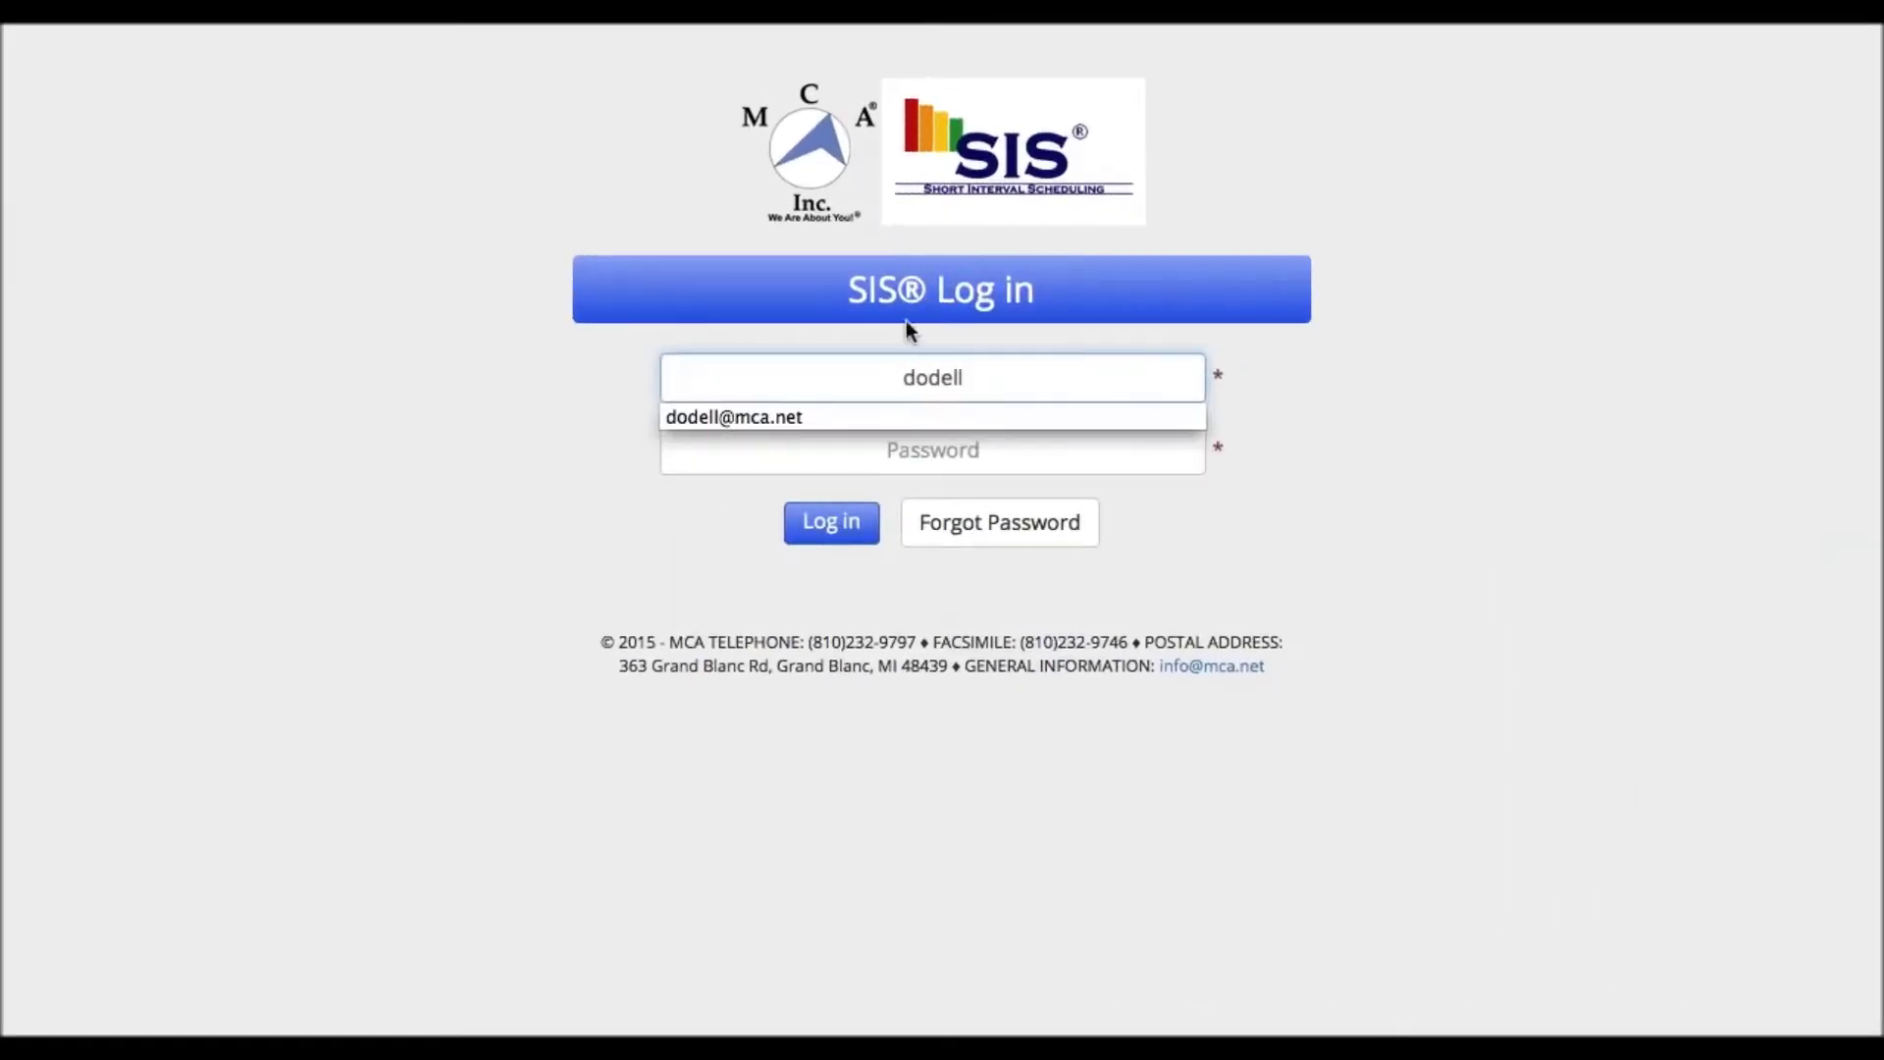
- Sign in to SIS with the account username and password
{"action": "left_click", "coordinate": [824, 418]}
{"action": "left_click", "coordinate": [923, 437]}
{"action": "type", "text": "******"}
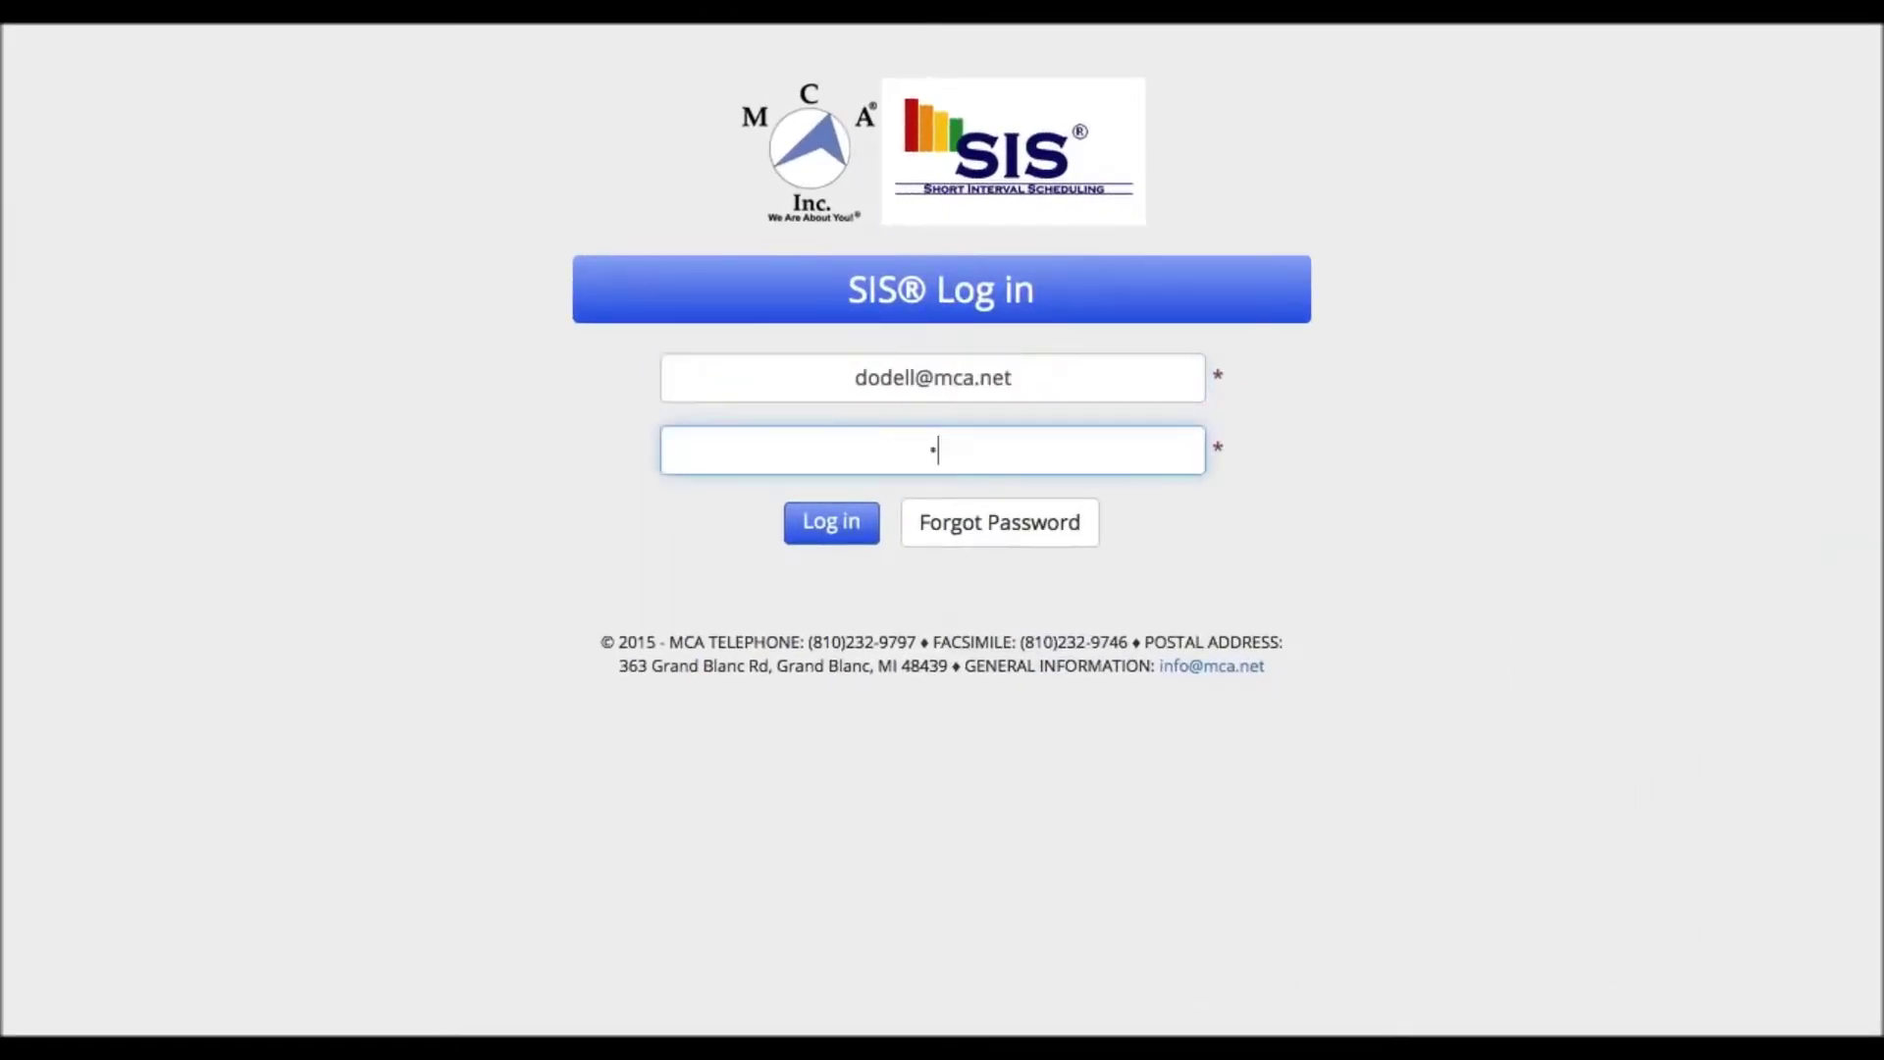
{"action": "type", "text": "***"}
{"action": "left_click", "coordinate": [839, 530]}
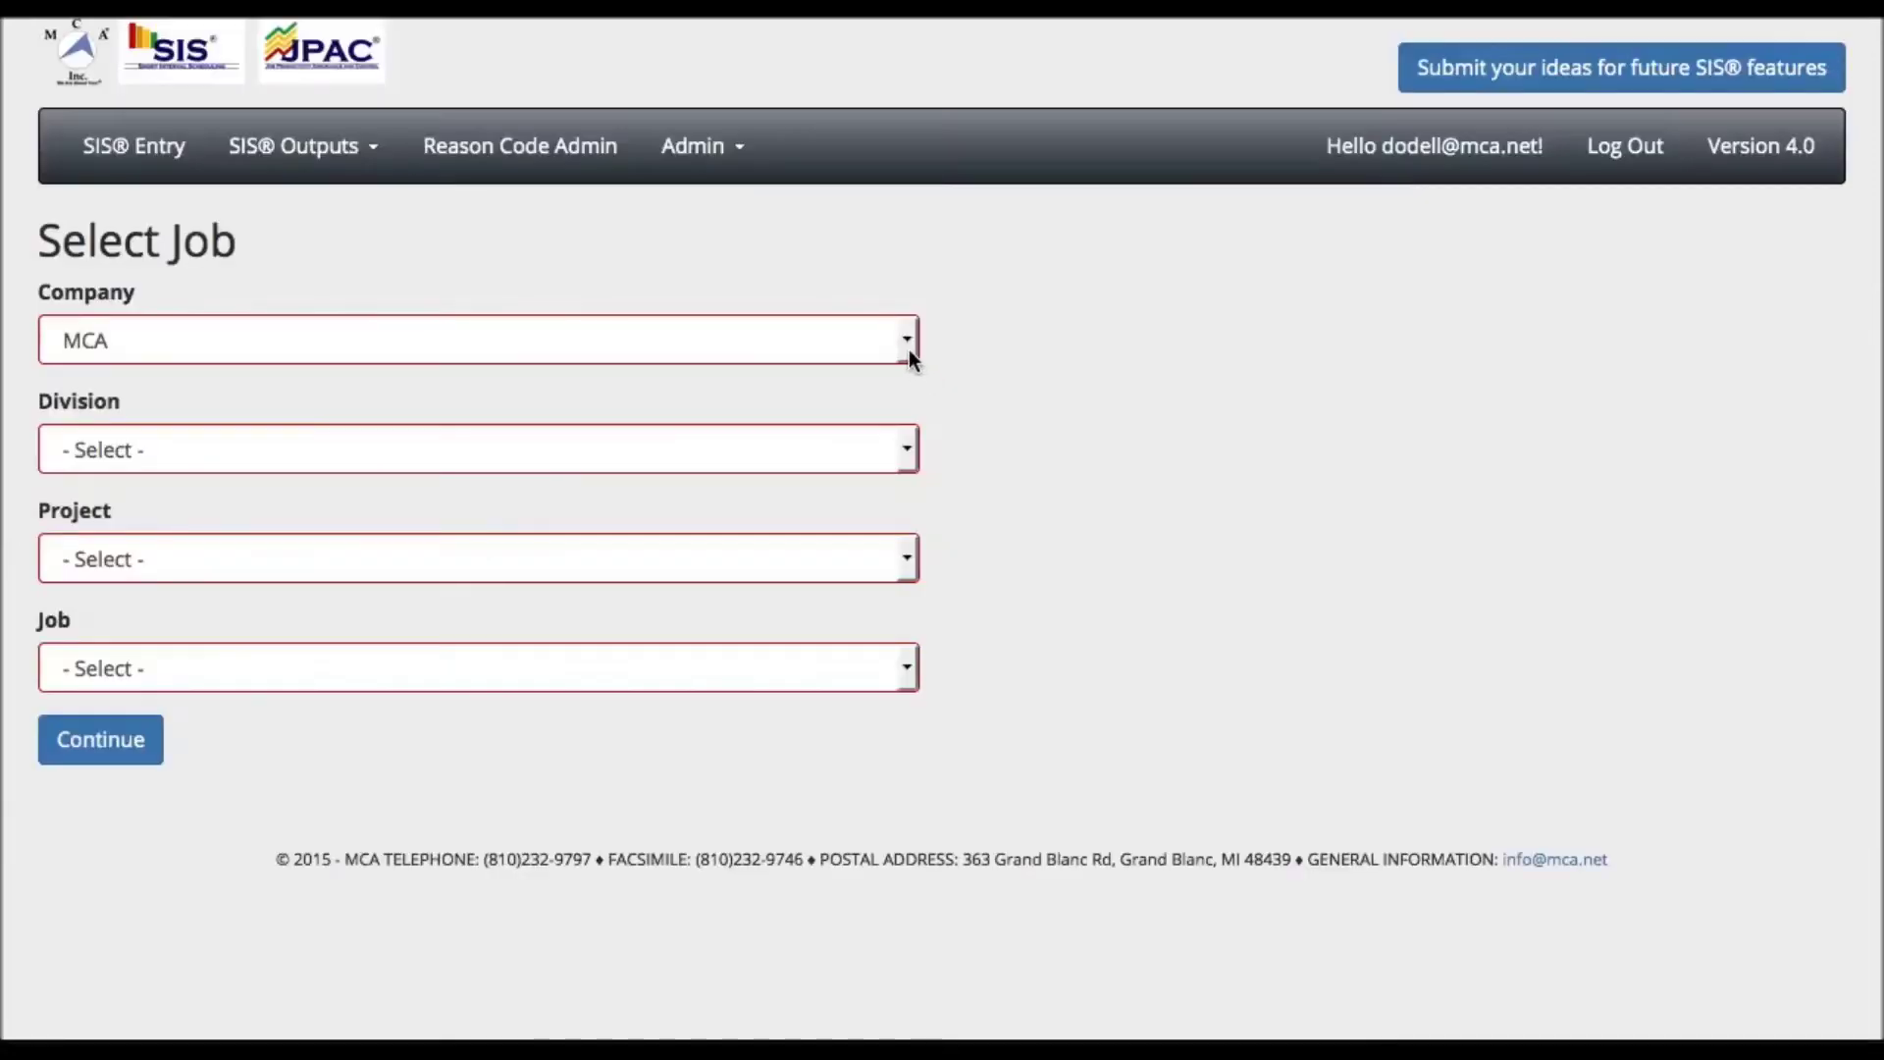
- Select company Demo Electric, division Field, project EM Replacement Project and job 1st Floor
{"action": "left_click", "coordinate": [908, 350]}
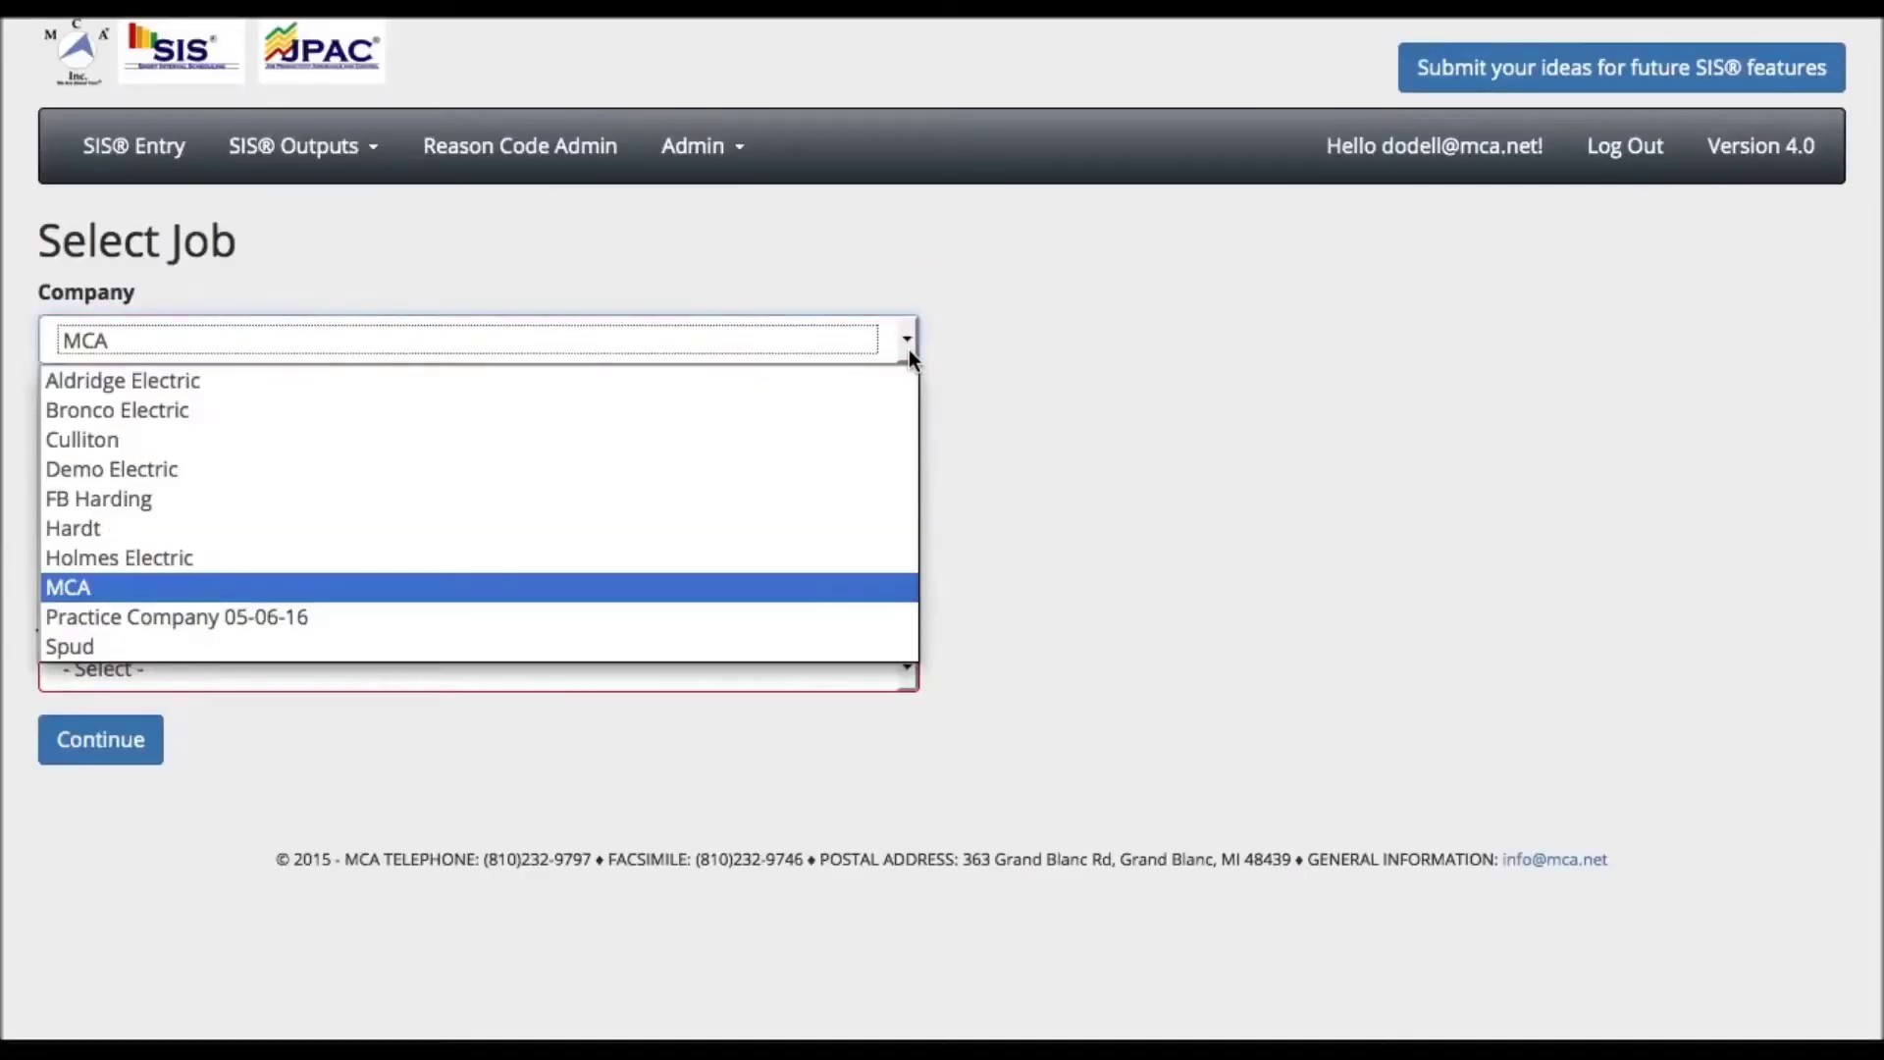
{"action": "left_click", "coordinate": [626, 470]}
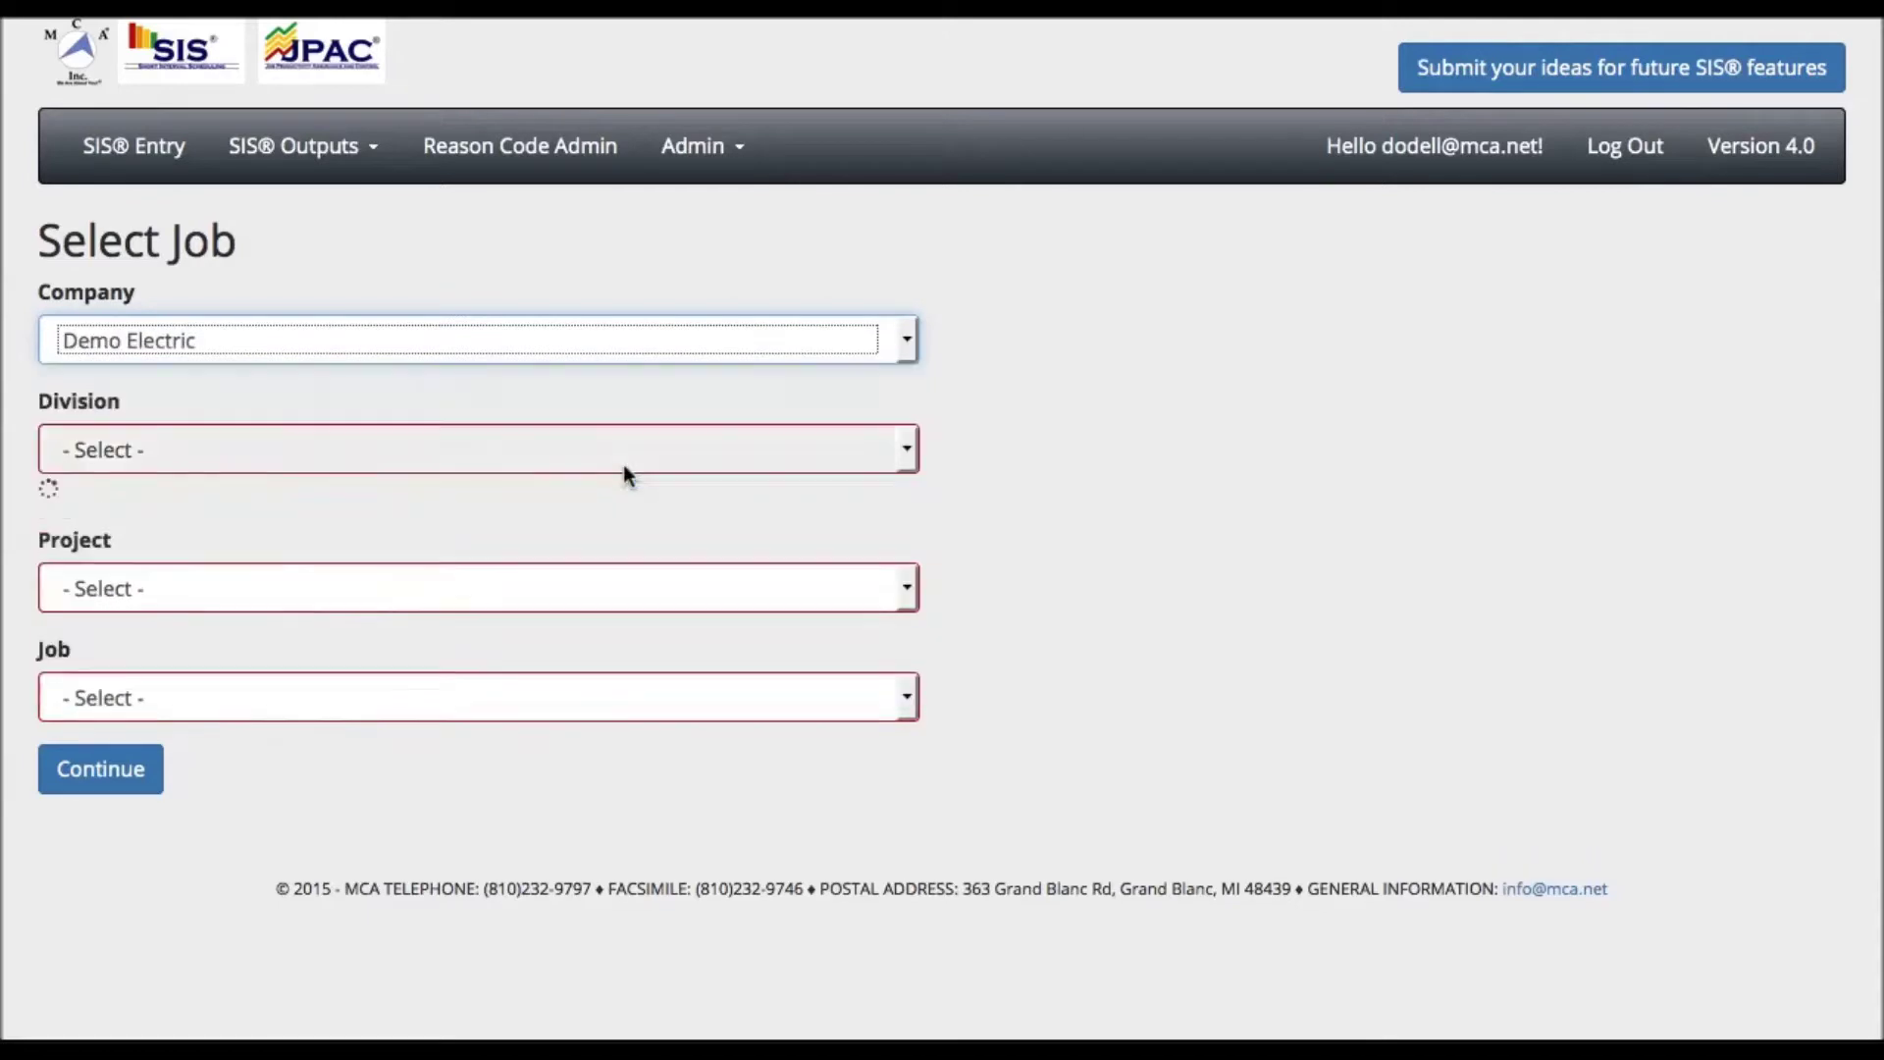
{"action": "left_click", "coordinate": [624, 467]}
{"action": "left_click", "coordinate": [625, 467]}
{"action": "left_click", "coordinate": [625, 470]}
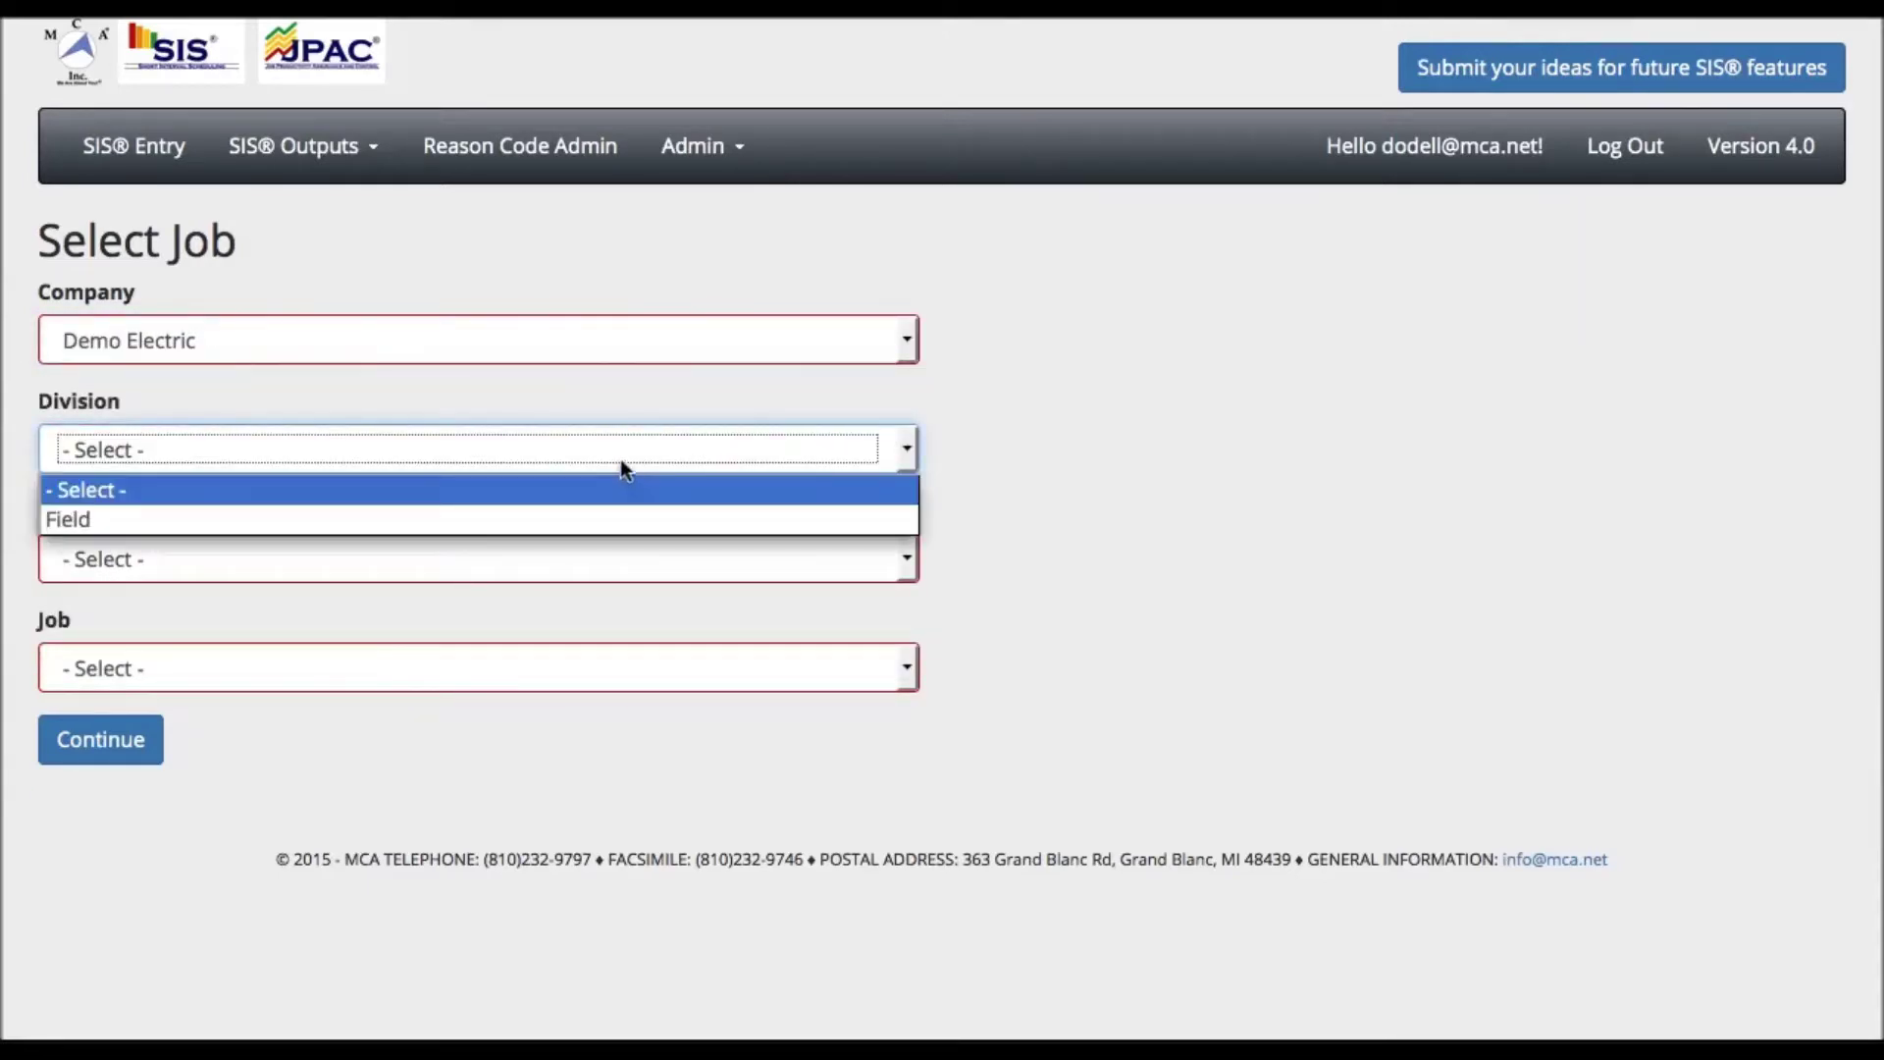
{"action": "left_click", "coordinate": [604, 508]}
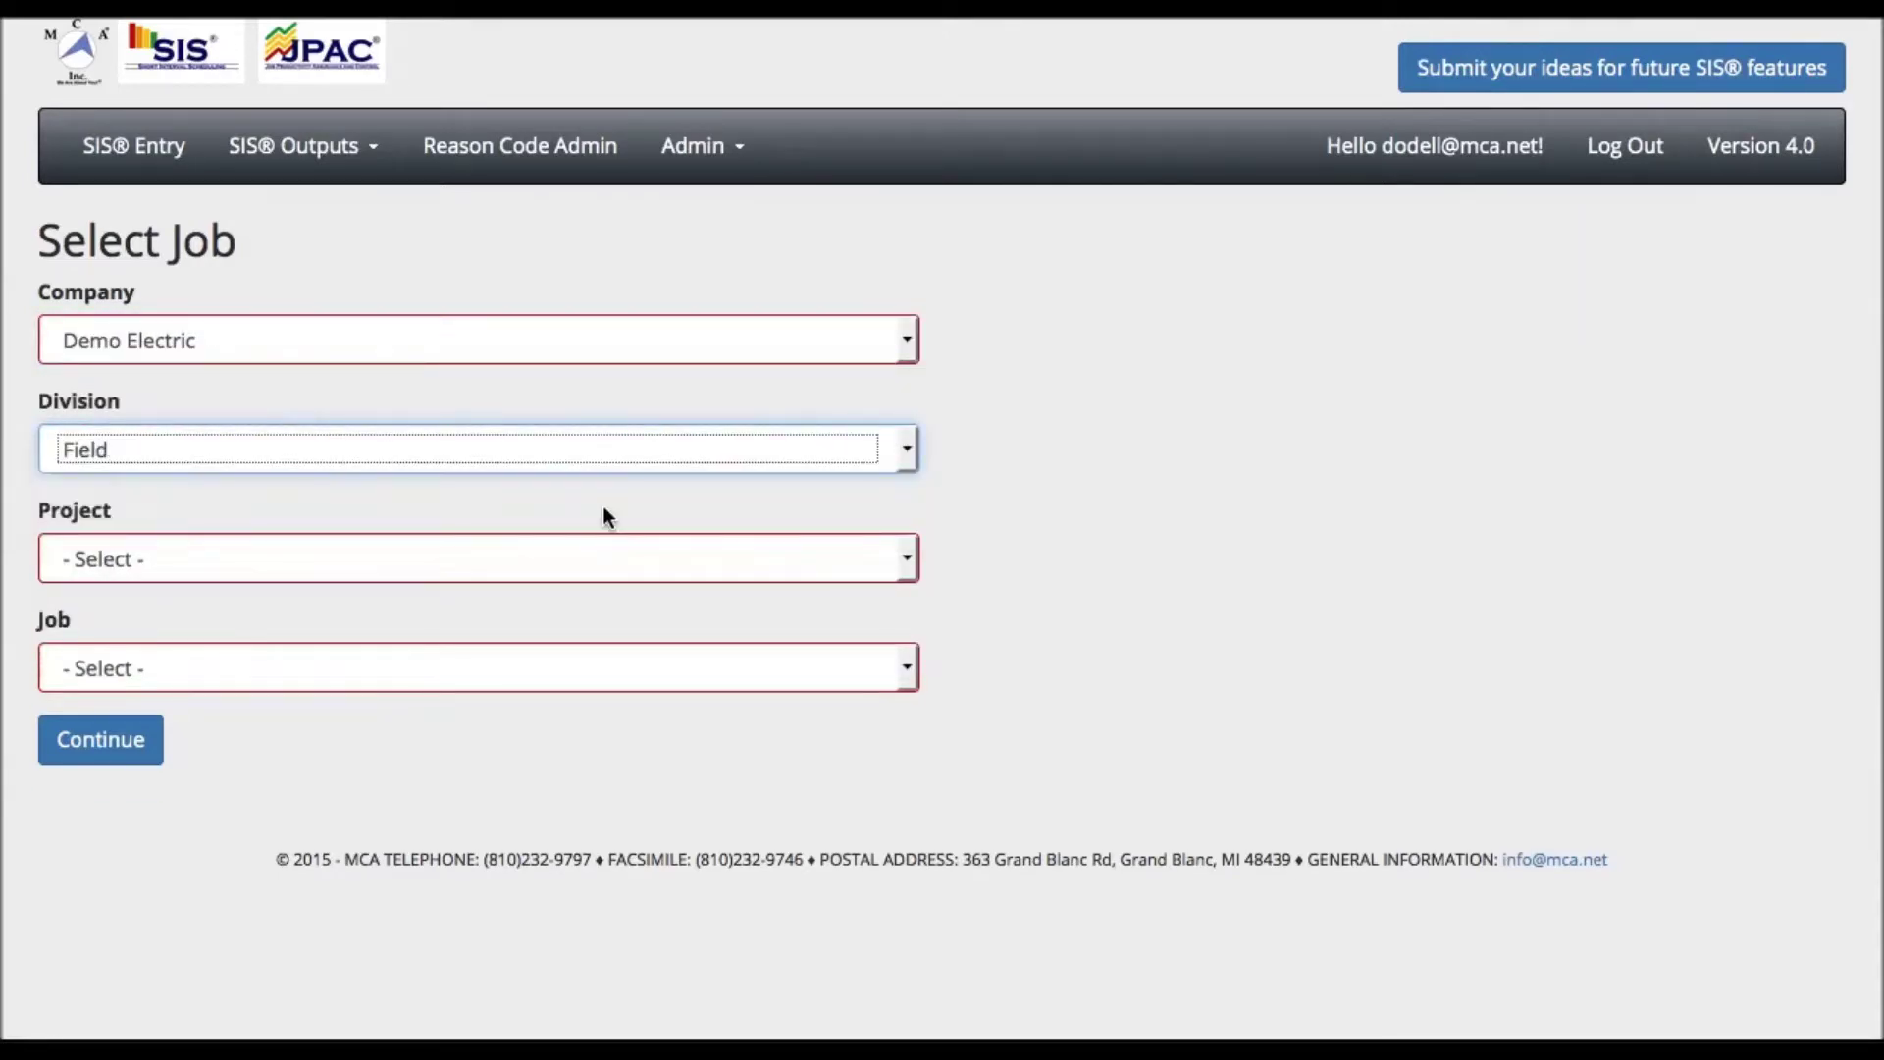
{"action": "left_click", "coordinate": [581, 557]}
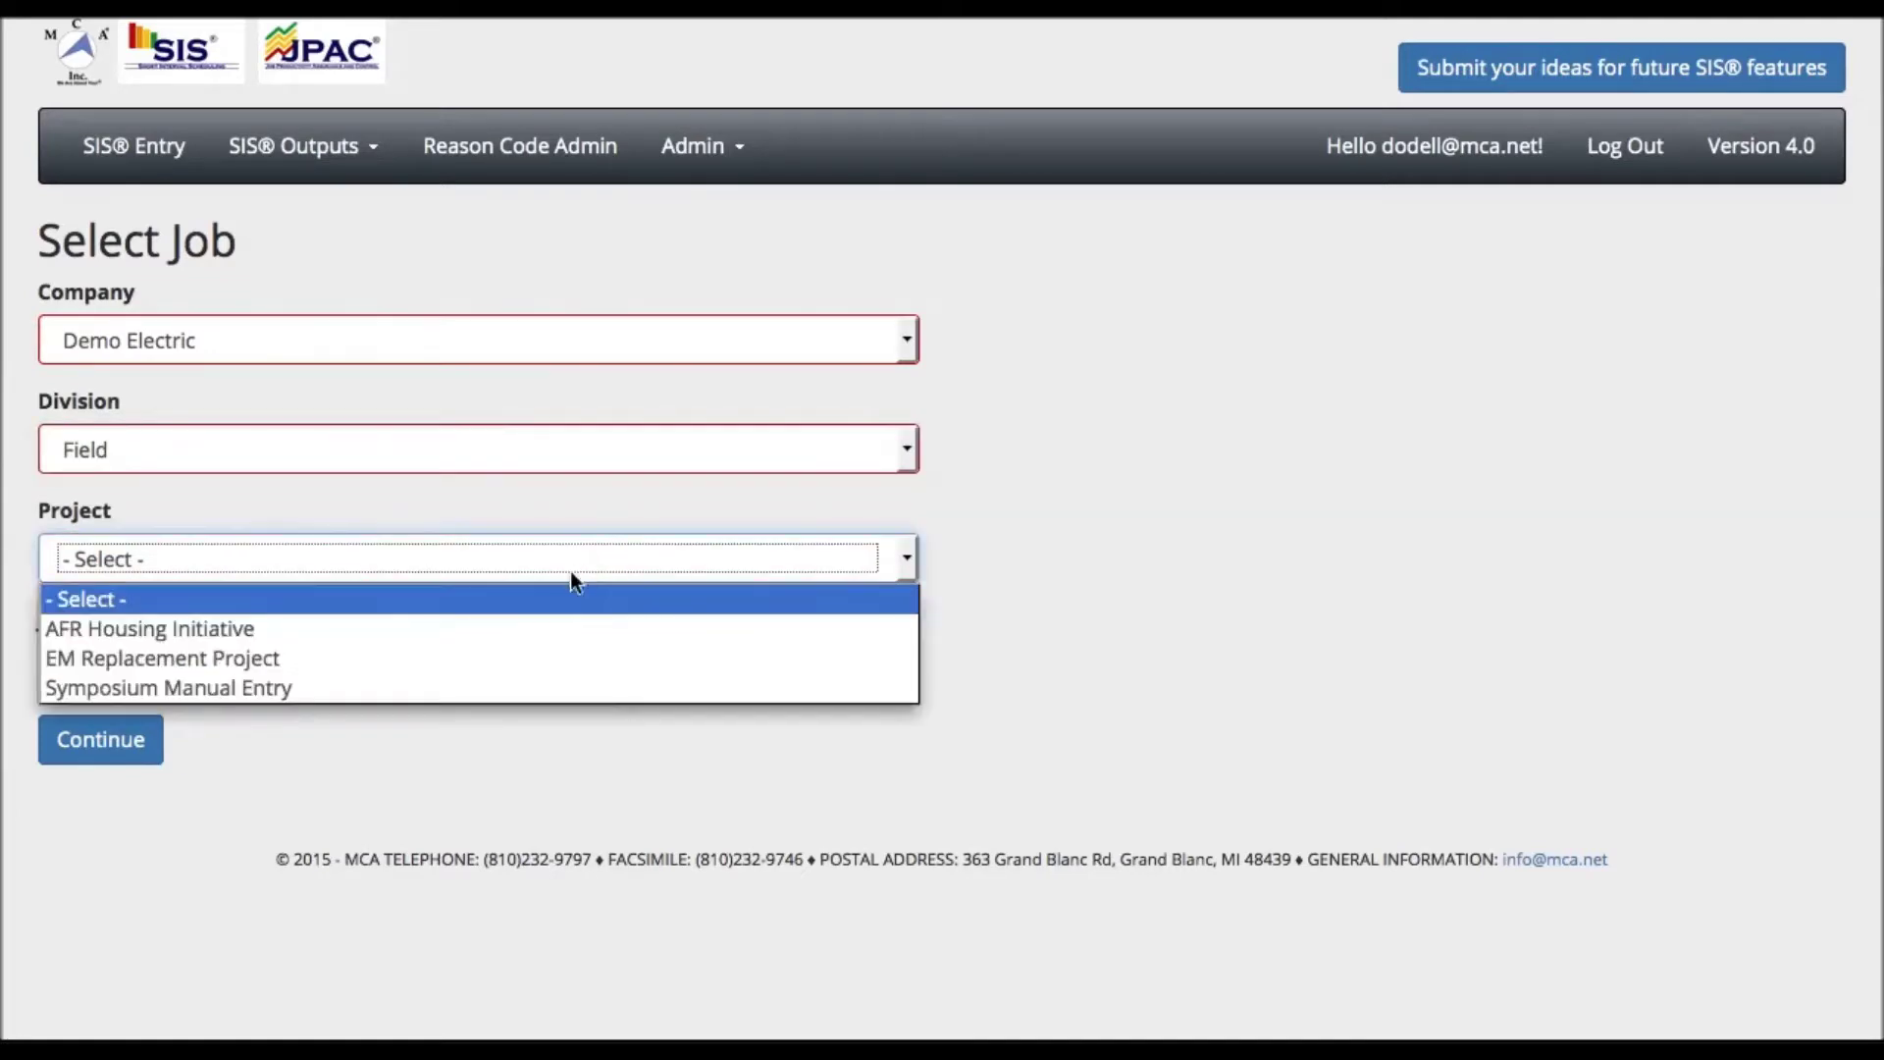
{"action": "left_click", "coordinate": [532, 656]}
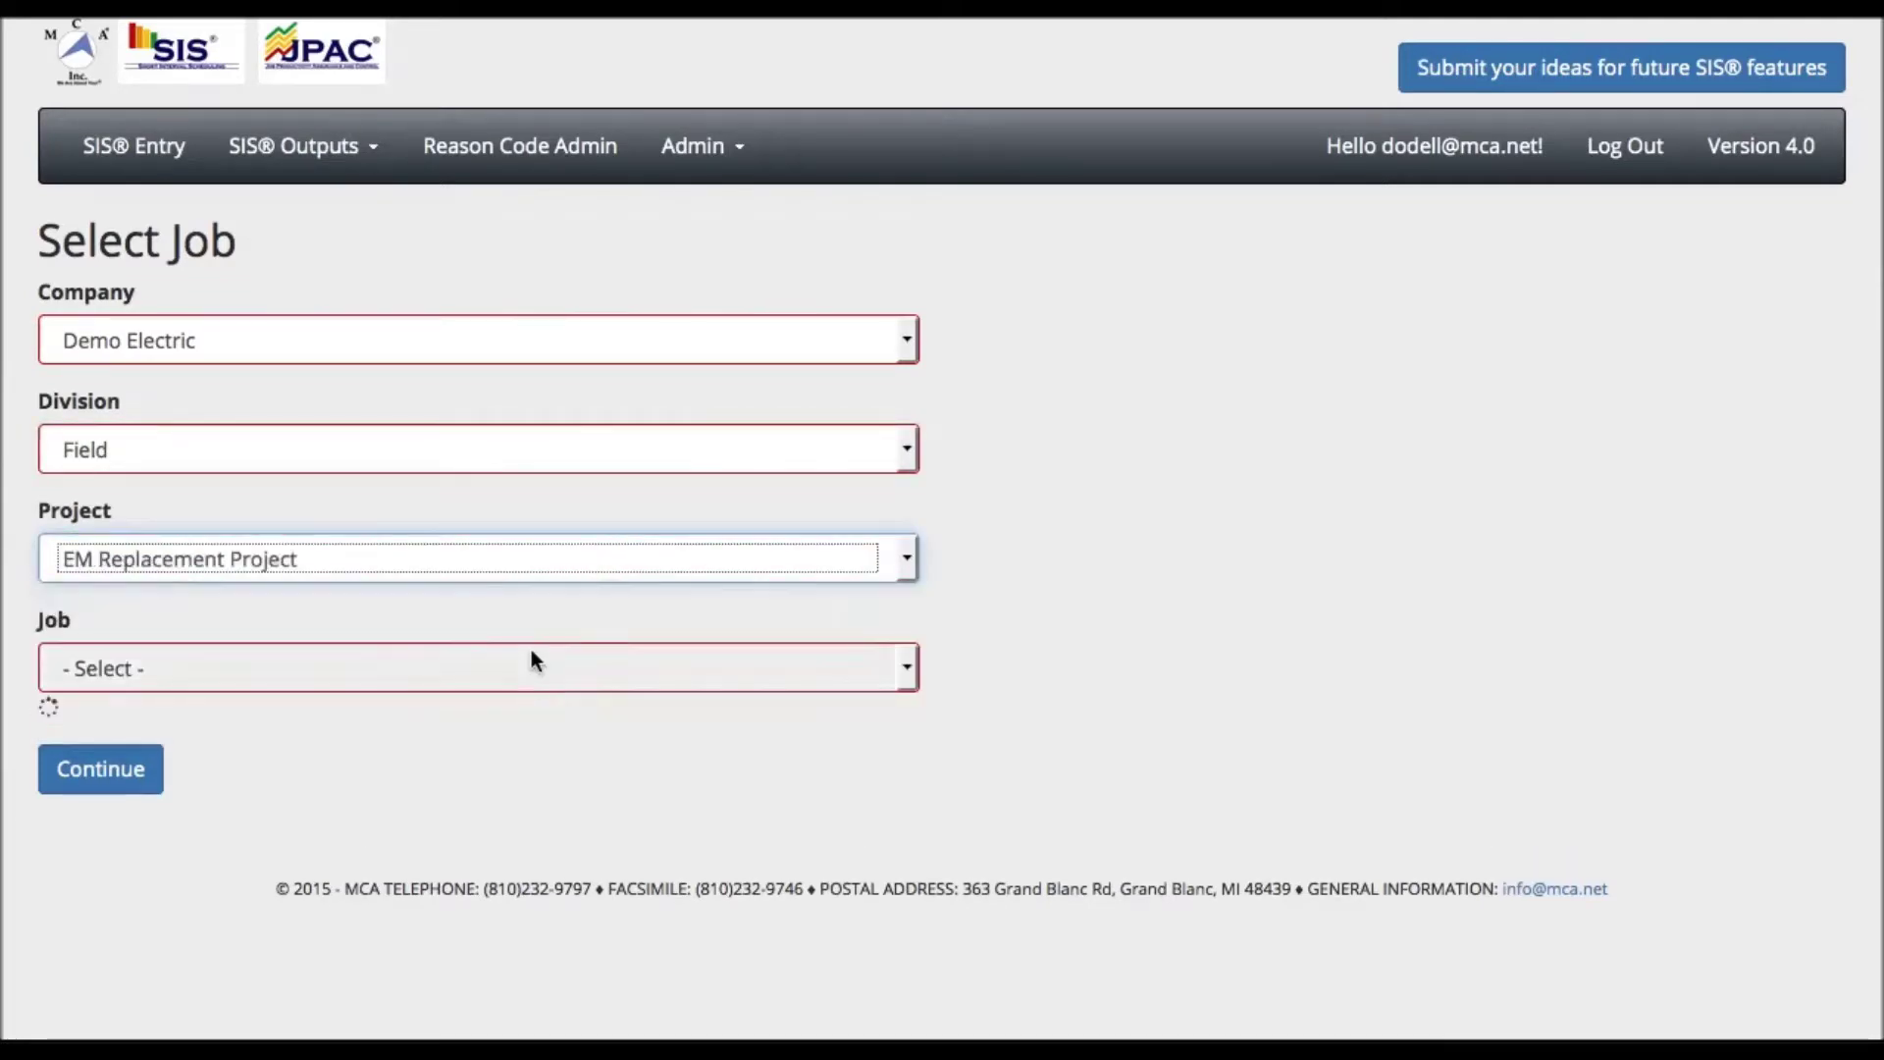
{"action": "left_click", "coordinate": [526, 660]}
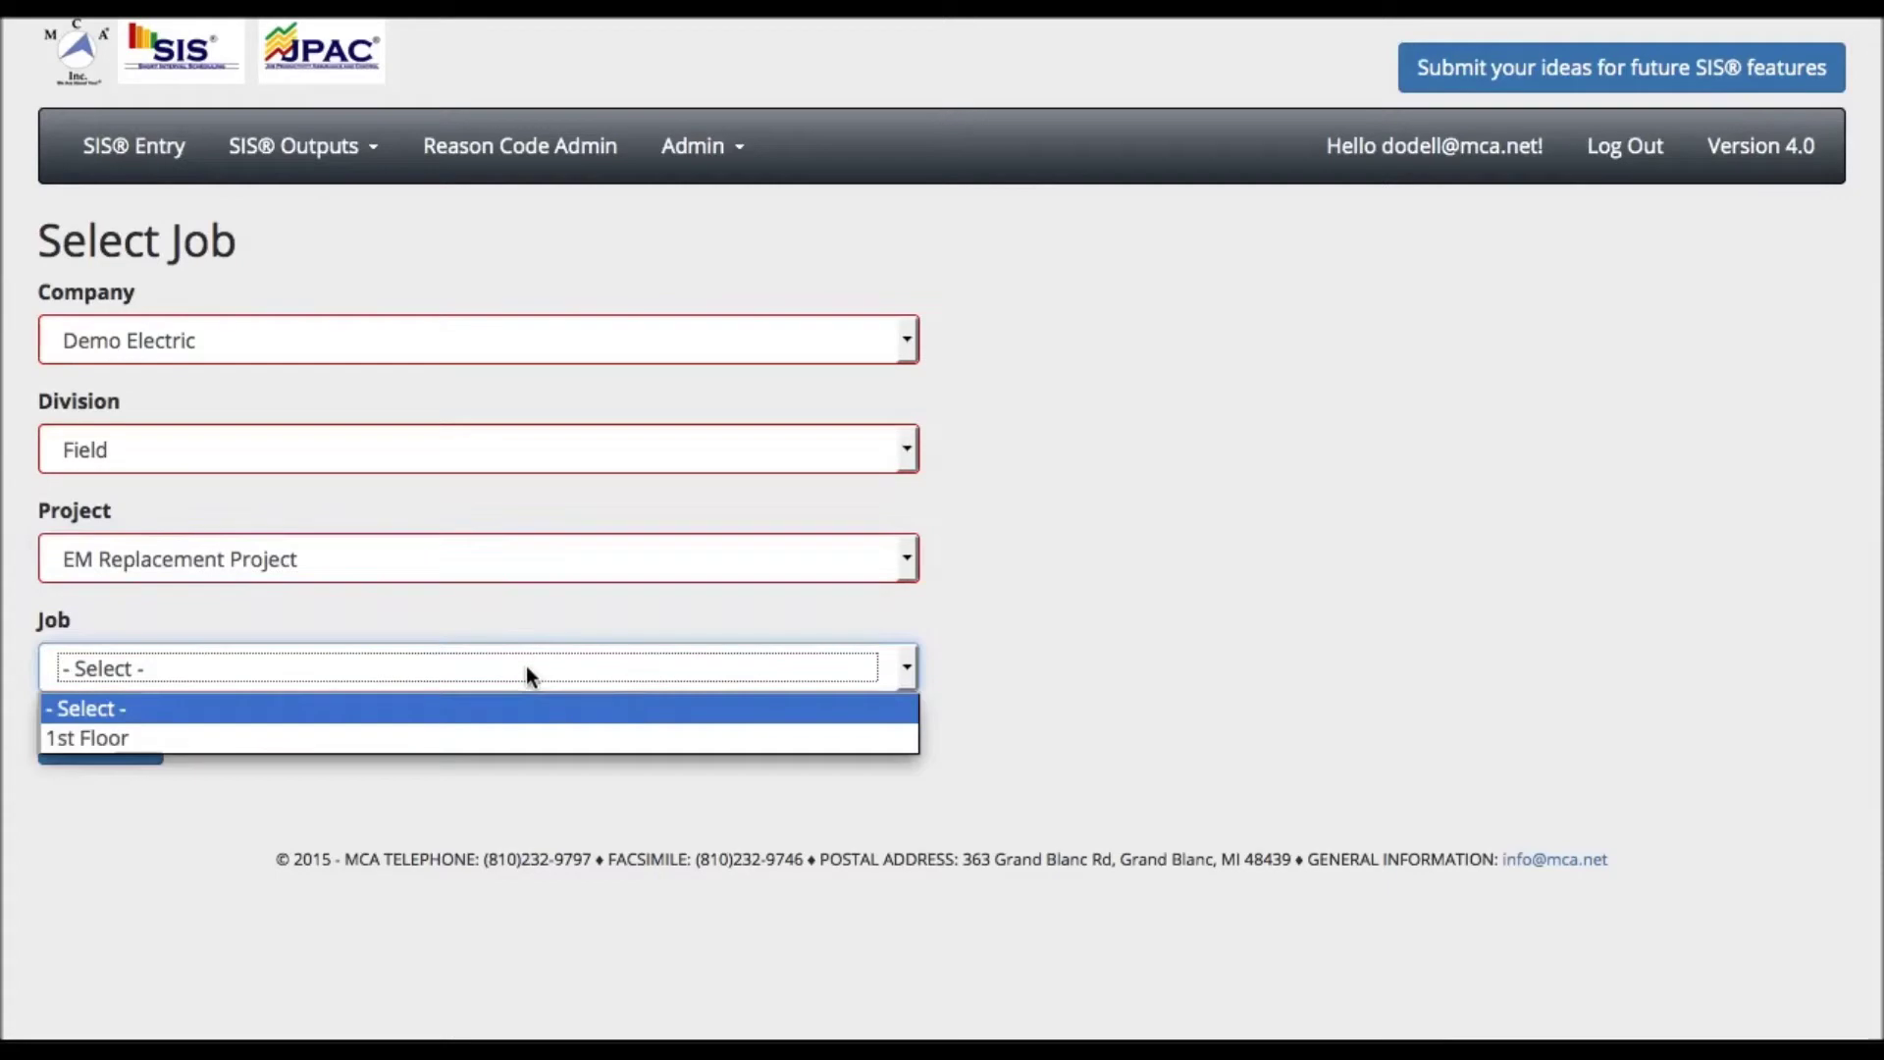
{"action": "left_click", "coordinate": [509, 736]}
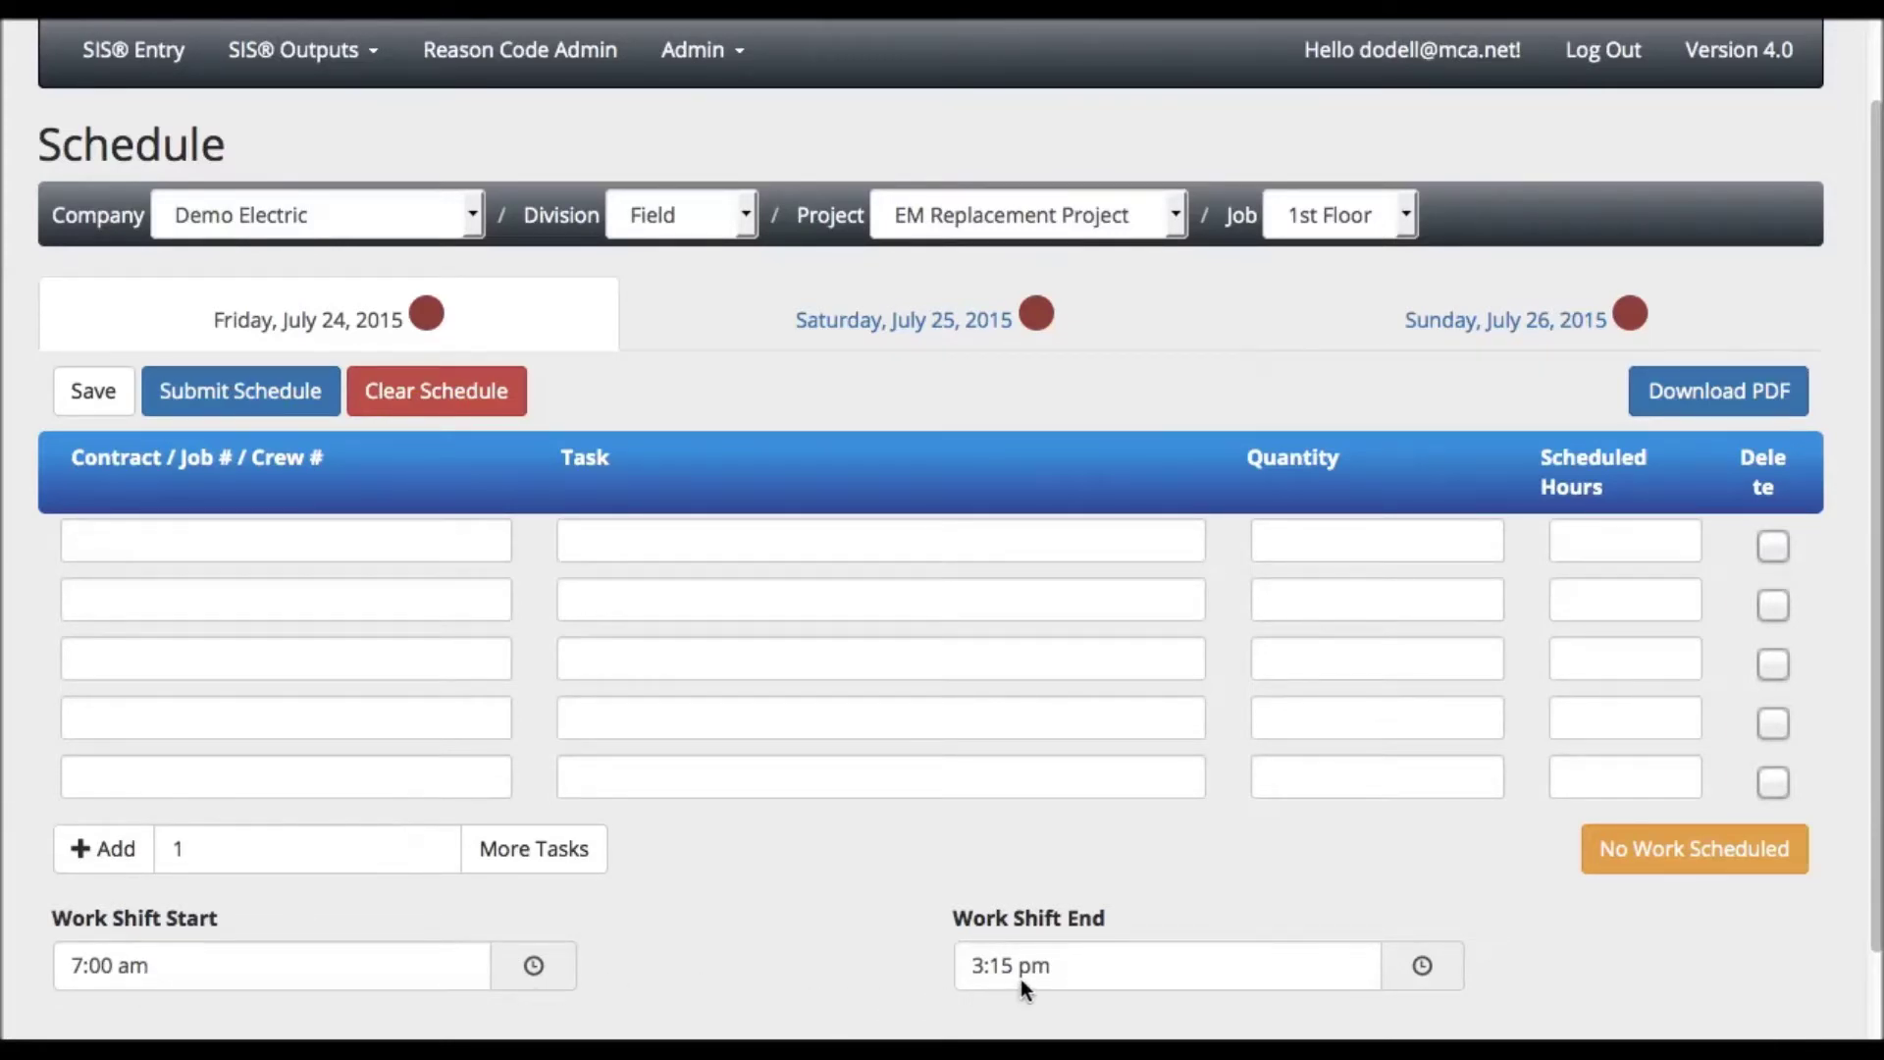
- Change Friday, July 24's work shift end time to 3:30 pm
{"action": "left_click", "coordinate": [1425, 971]}
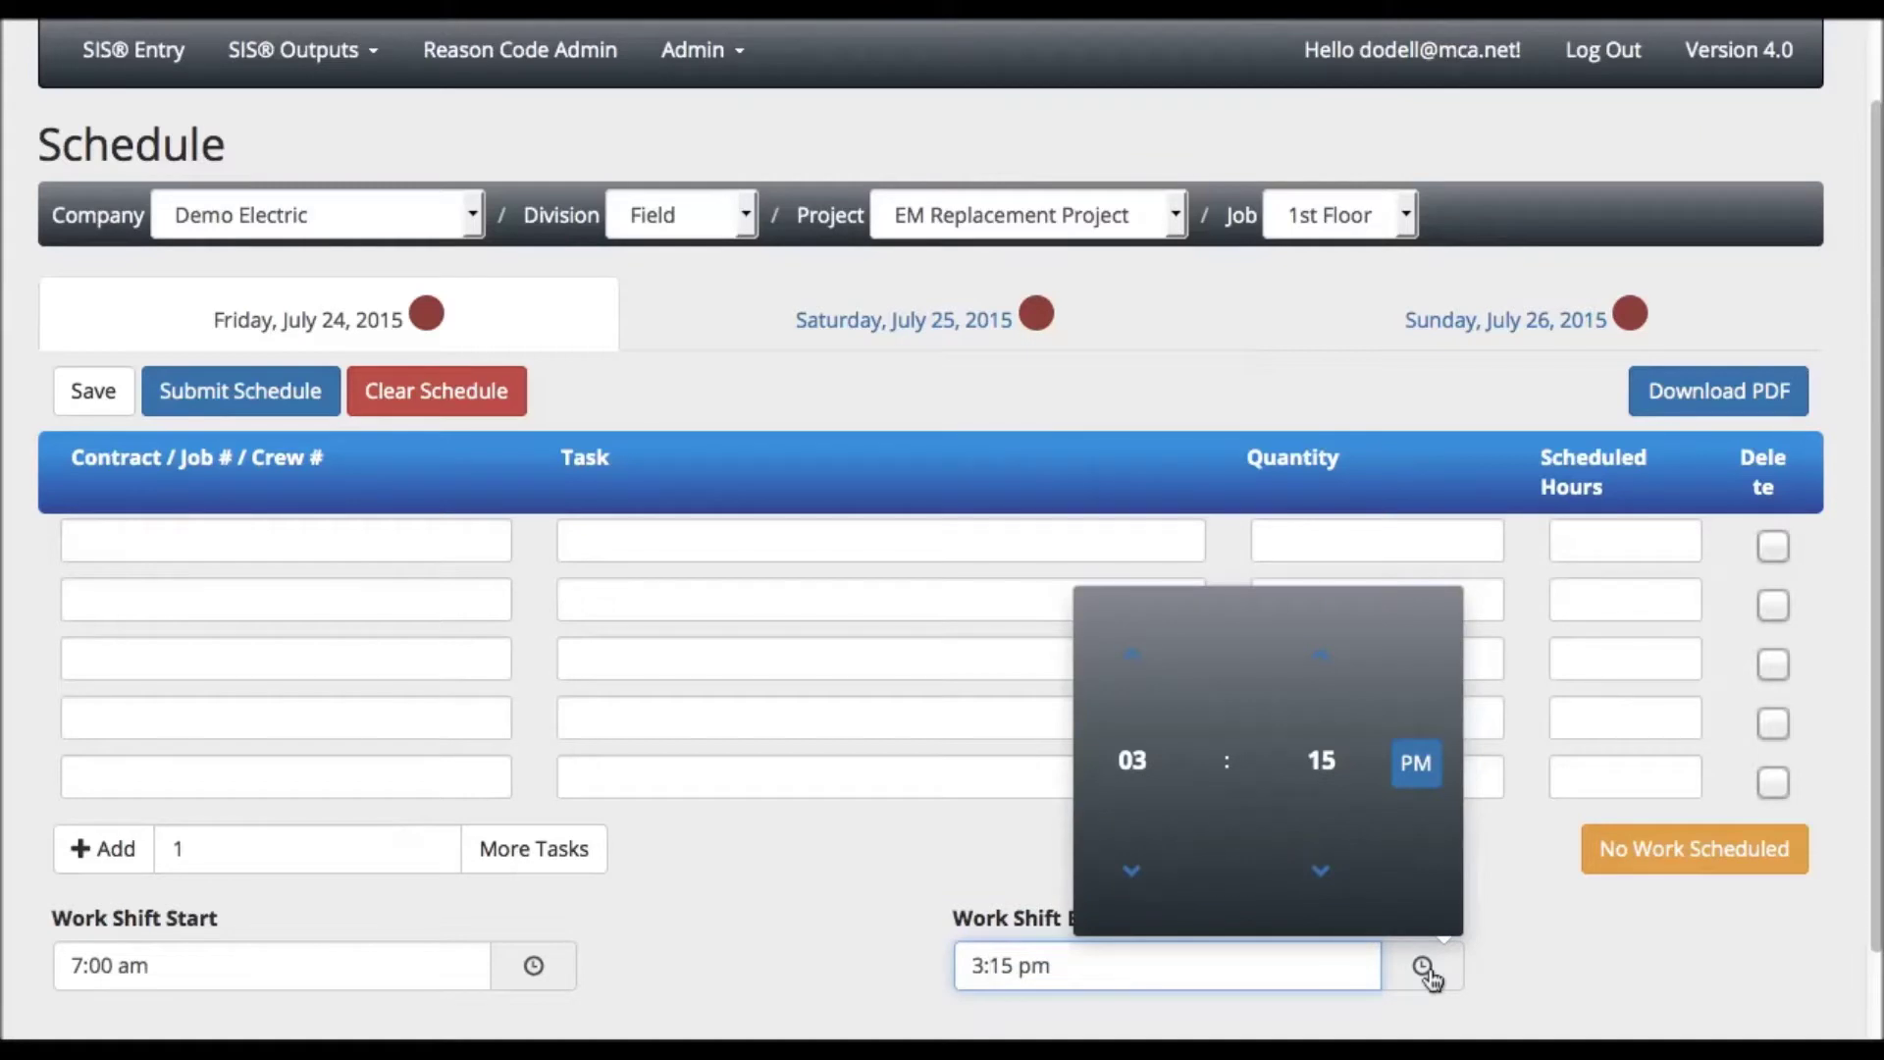
{"action": "left_click", "coordinate": [1425, 972]}
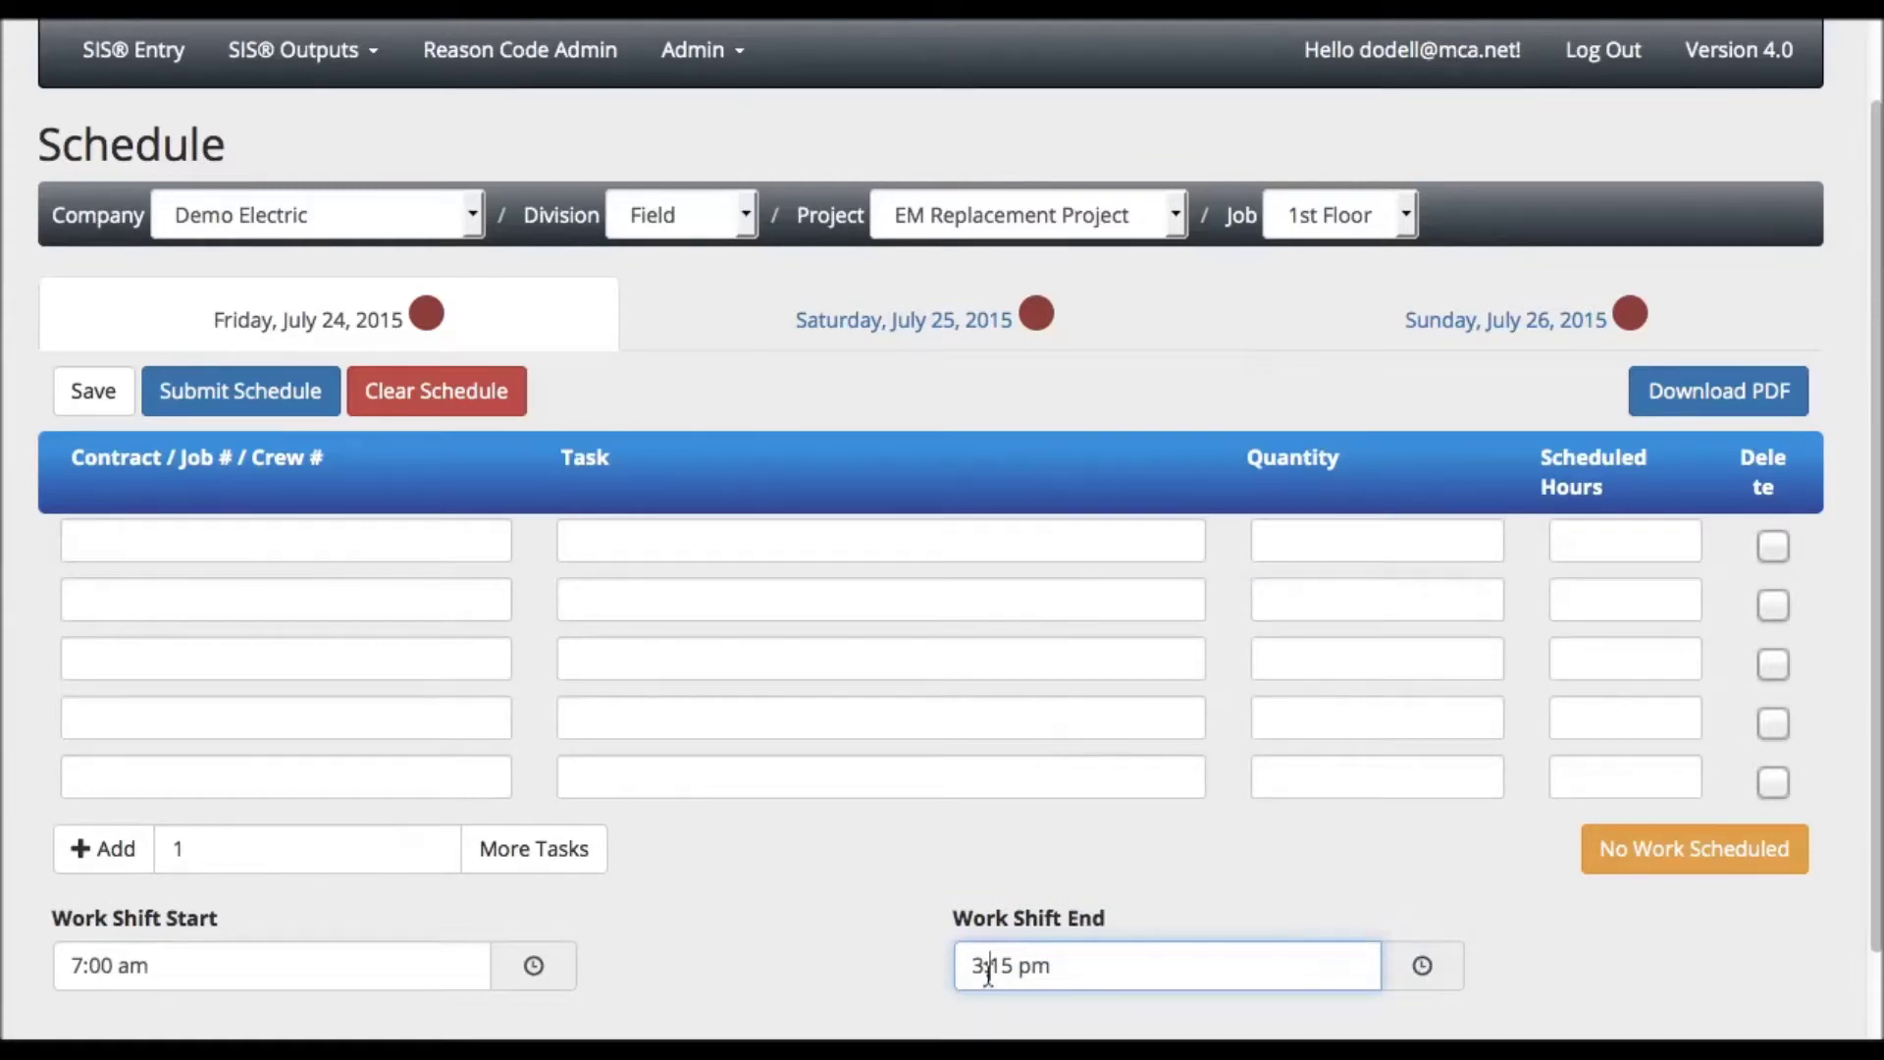
{"action": "left_click_drag", "start_coordinate": [999, 970], "coordinate": [1014, 968]}
{"action": "key", "text": "BackSpace"}
{"action": "key", "text": "BackSpace"}
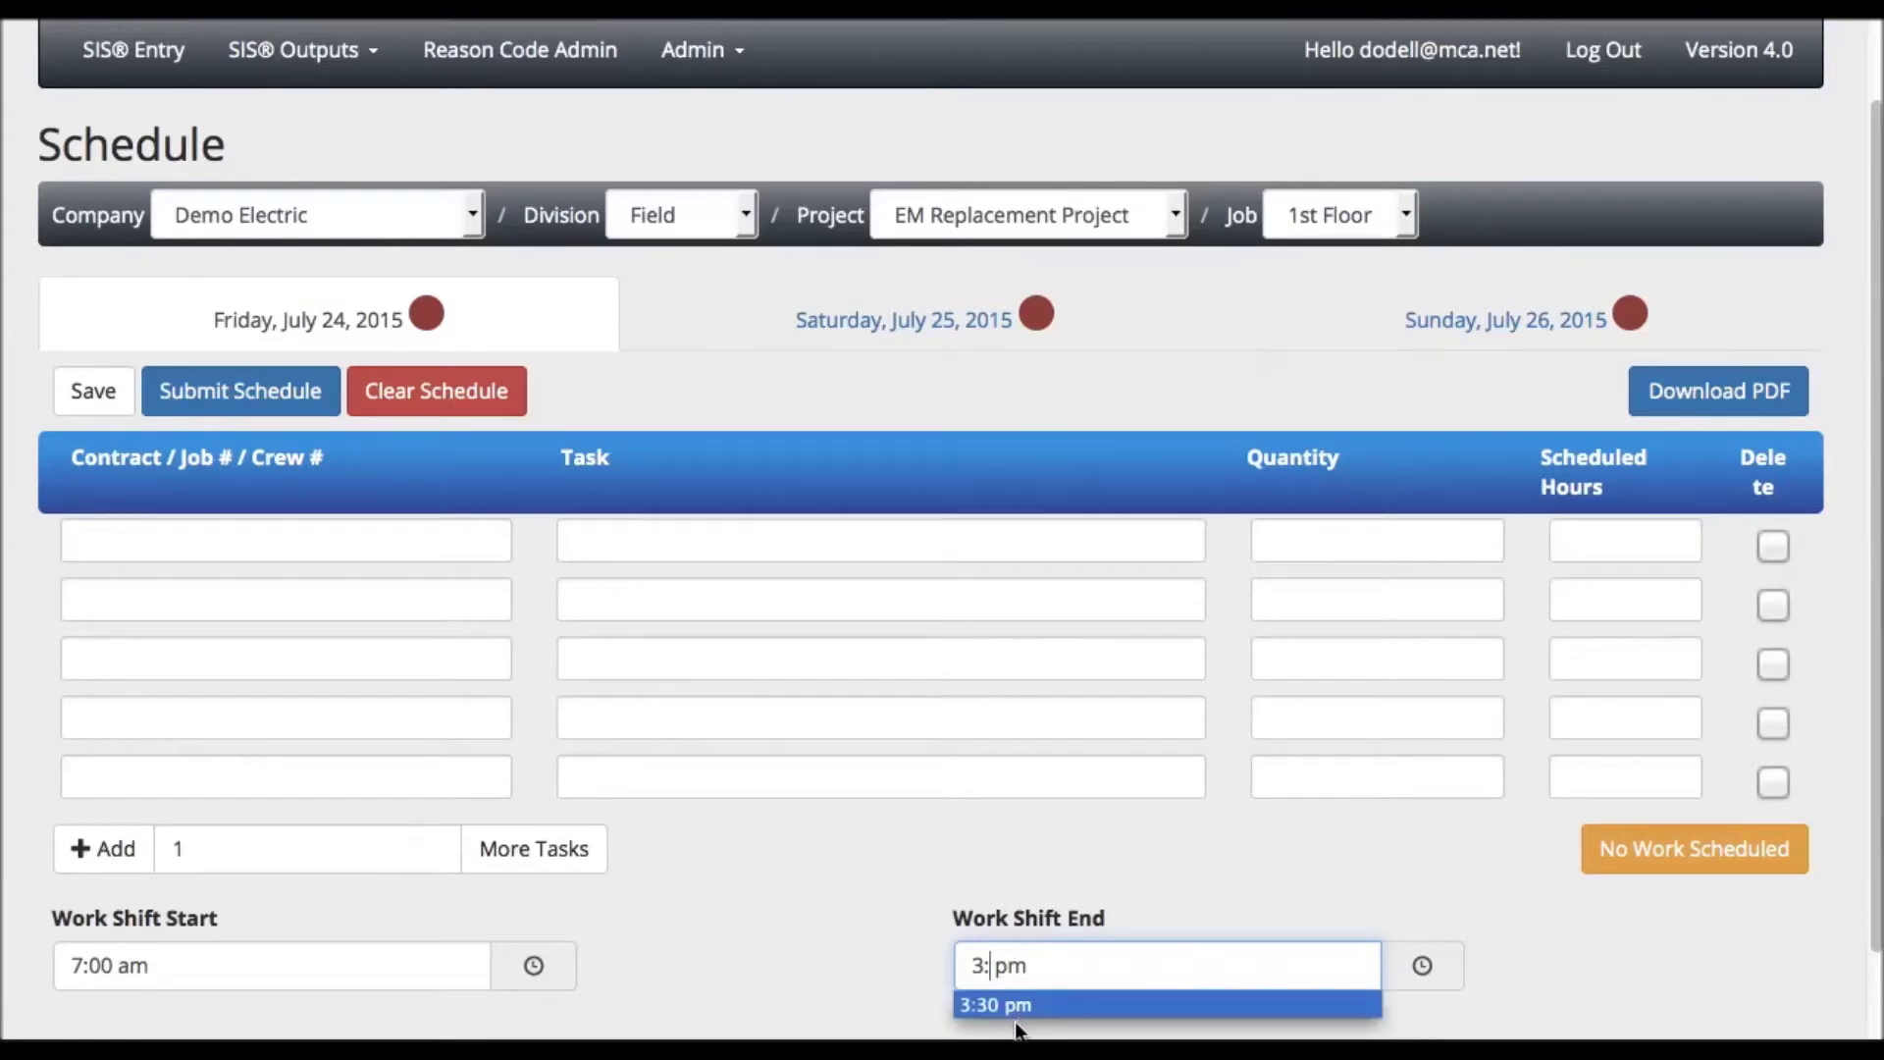
{"action": "left_click", "coordinate": [1015, 1010]}
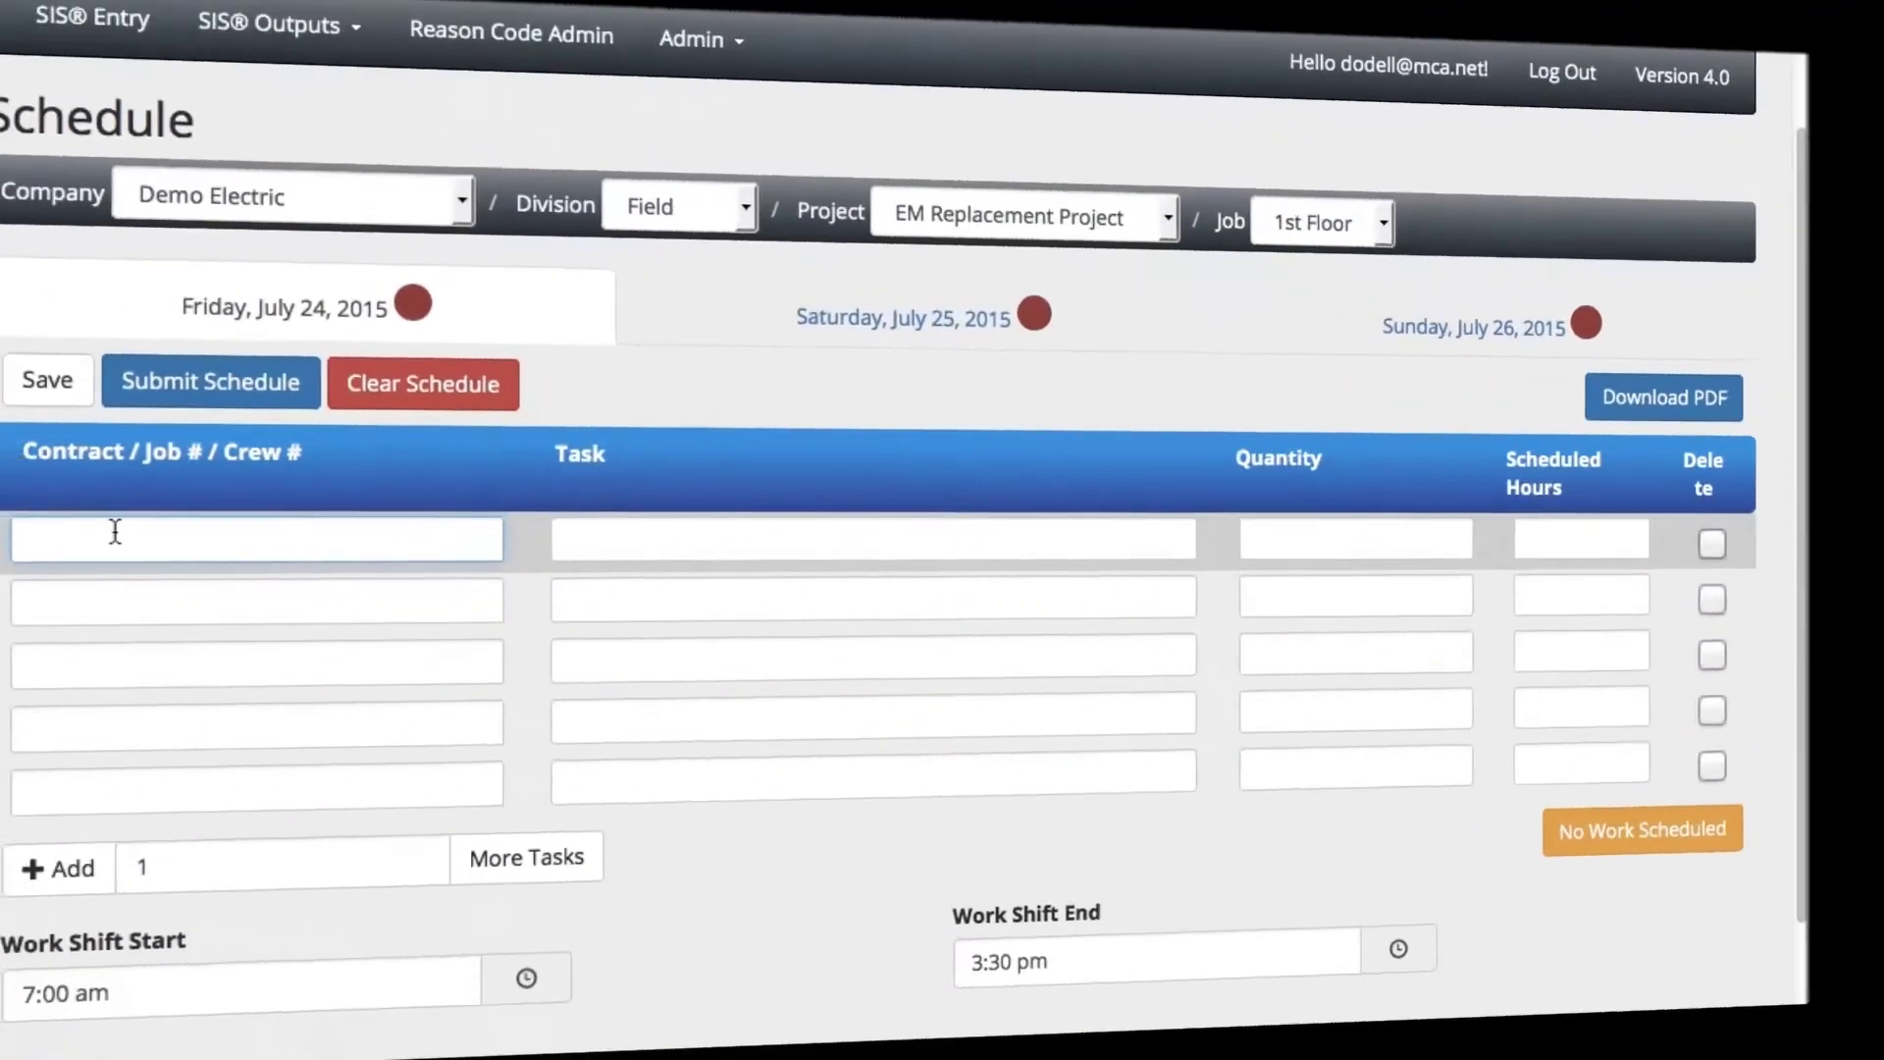
- Enter crew 3421's task Rough in Area 1 with quantity 3 walls and 4 scheduled hours
{"action": "type", "text": "3"}
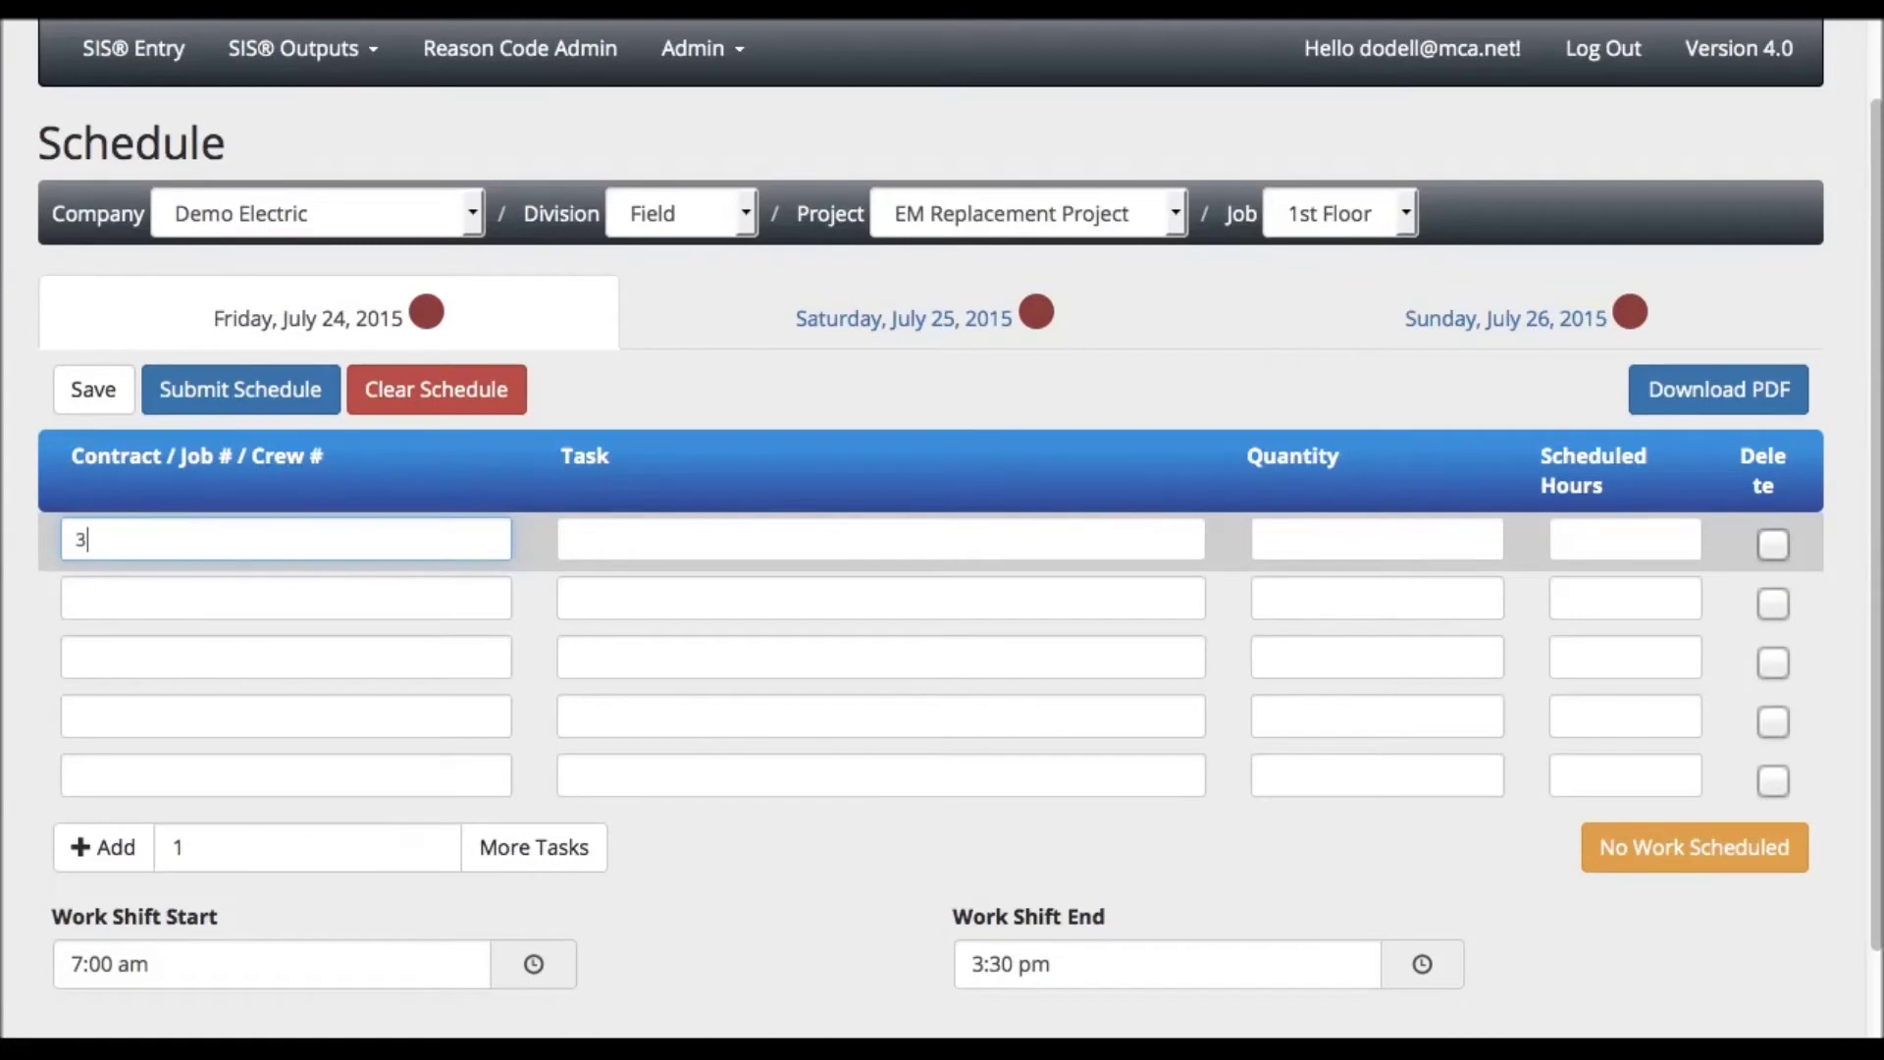
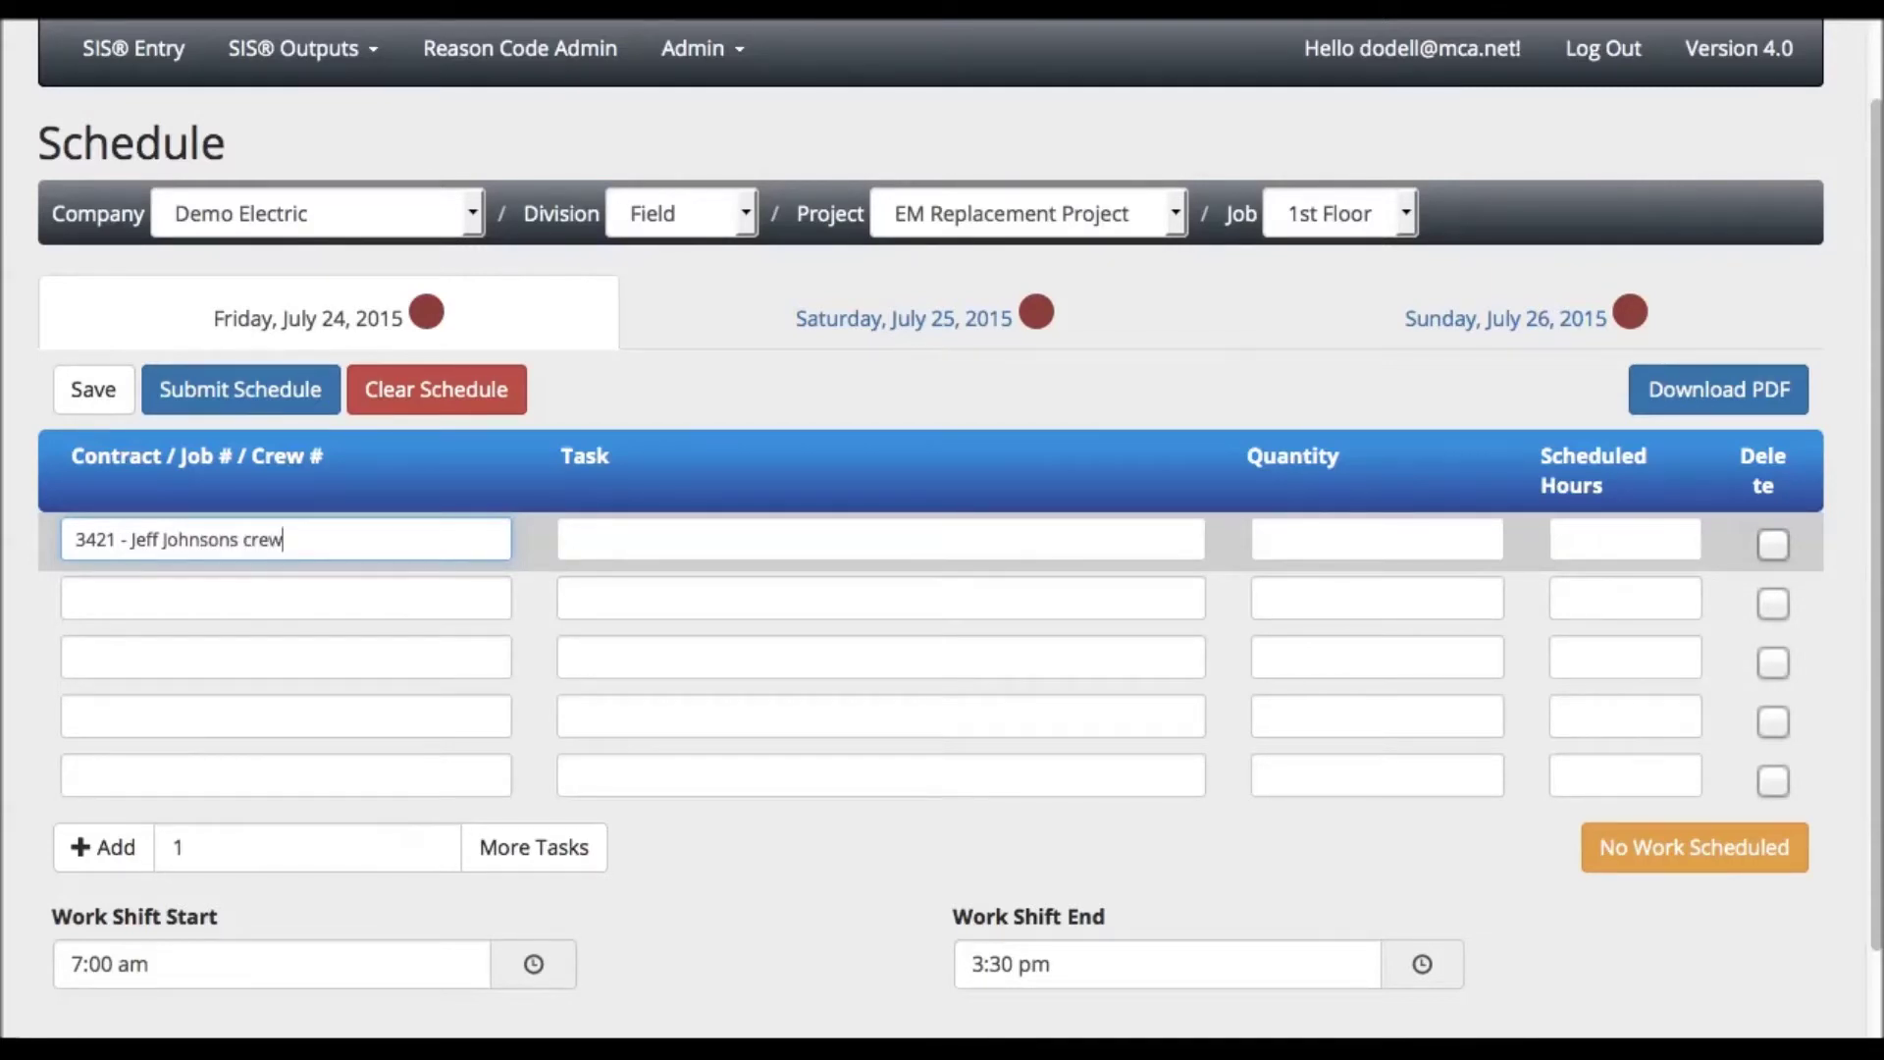
{"action": "left_click", "coordinate": [573, 539]}
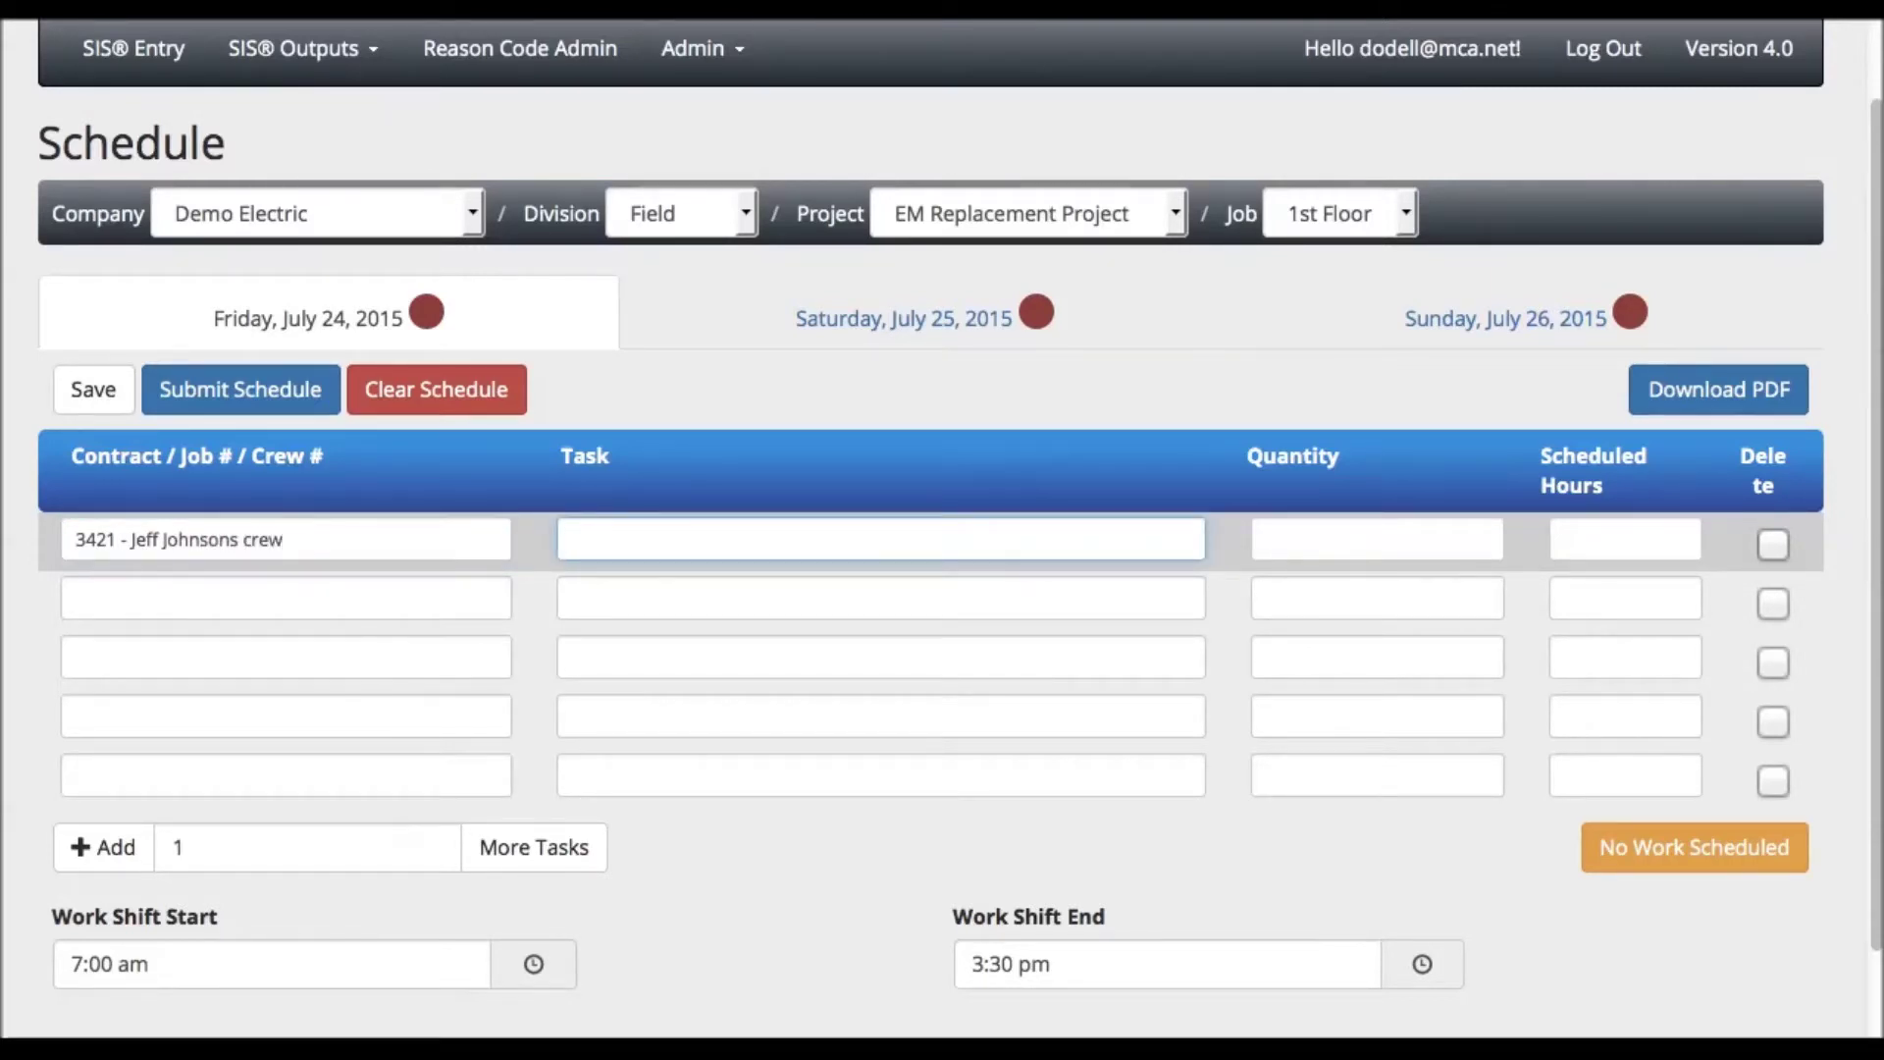
{"action": "type", "text": "Rough i"}
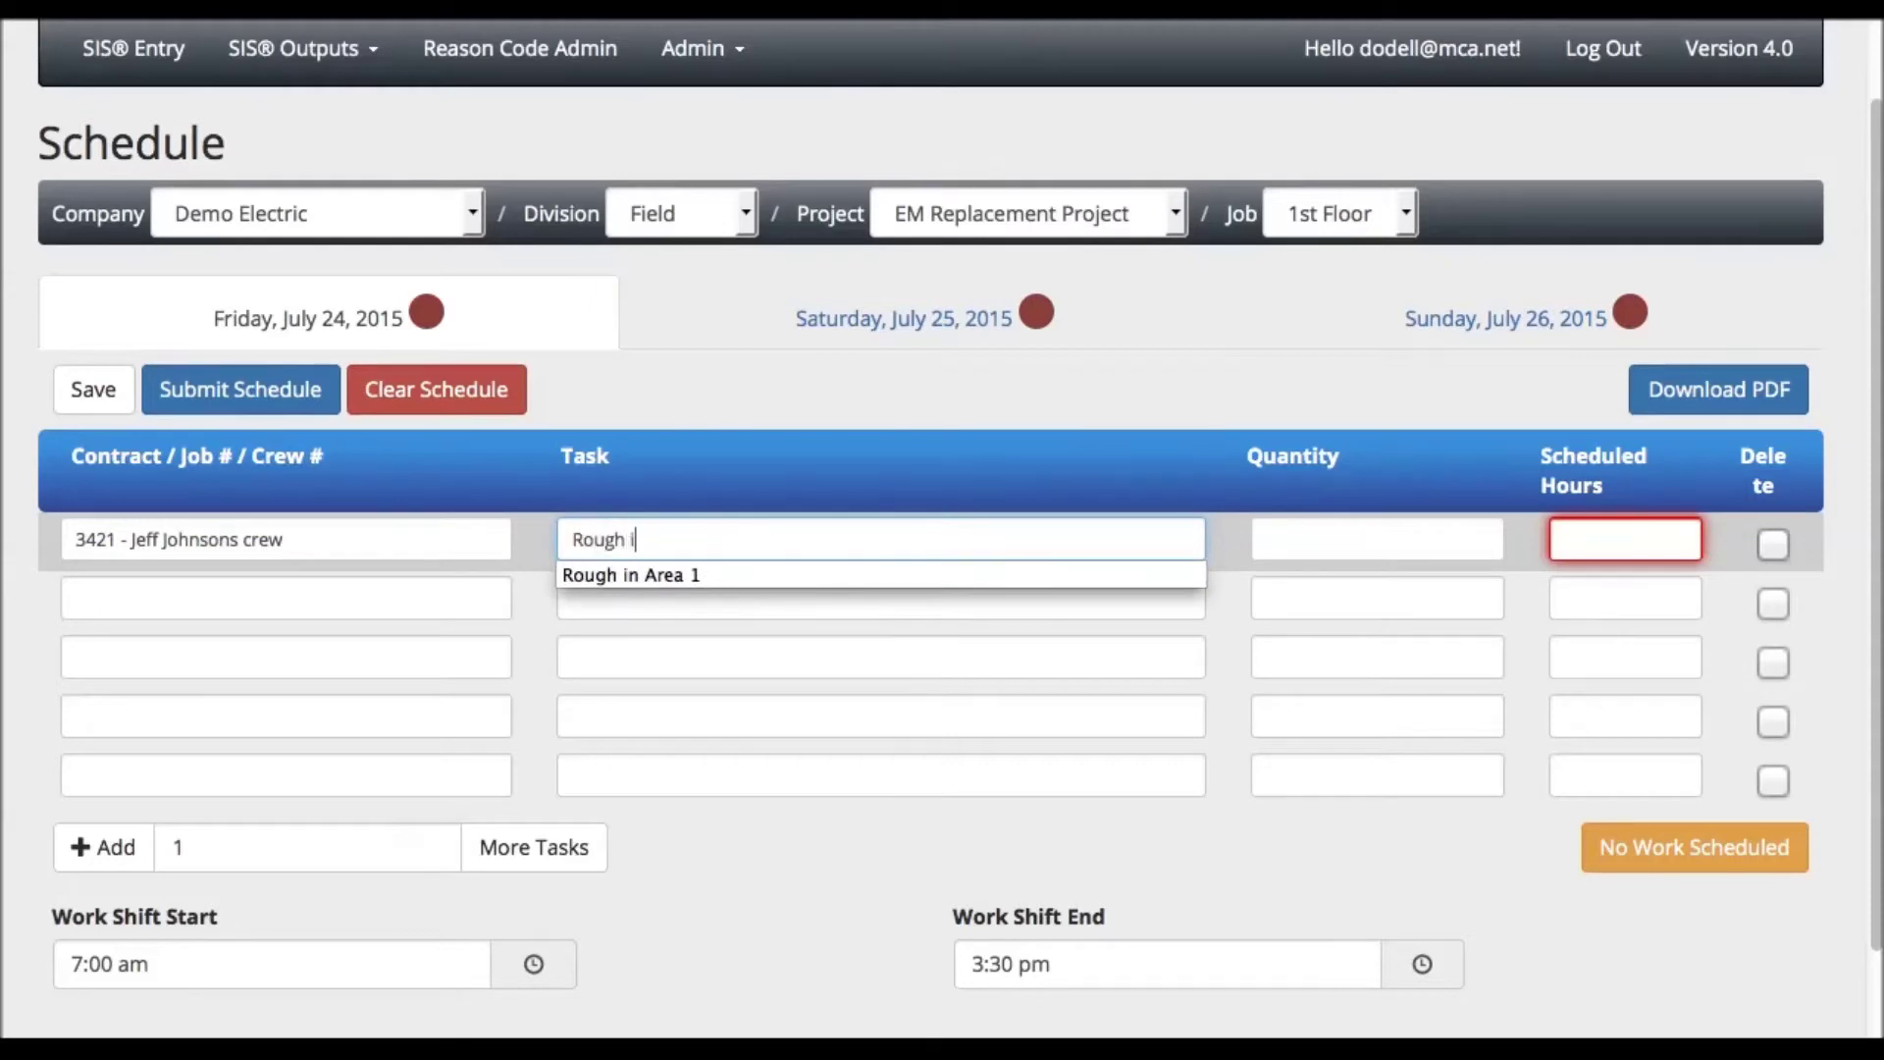
{"action": "type", "text": "n Area"}
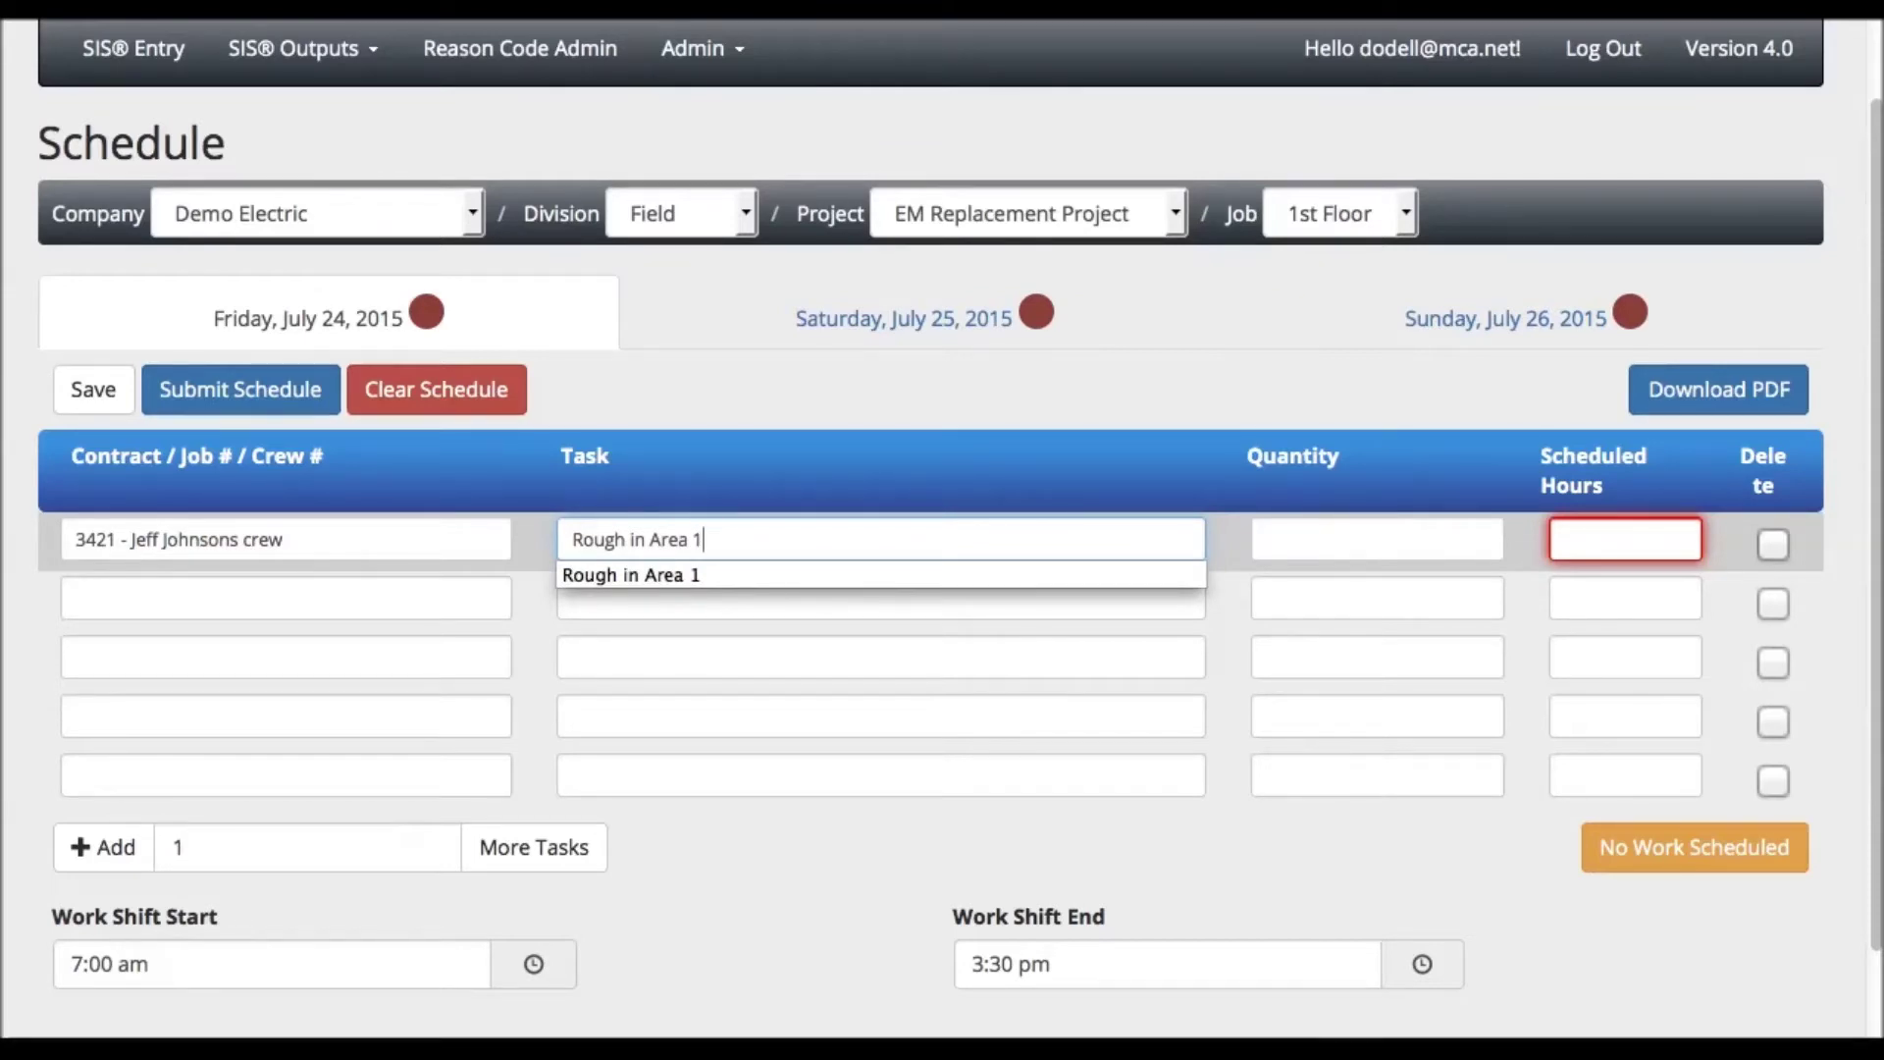
{"action": "type", "text": " 1"}
{"action": "key", "text": "Tab"}
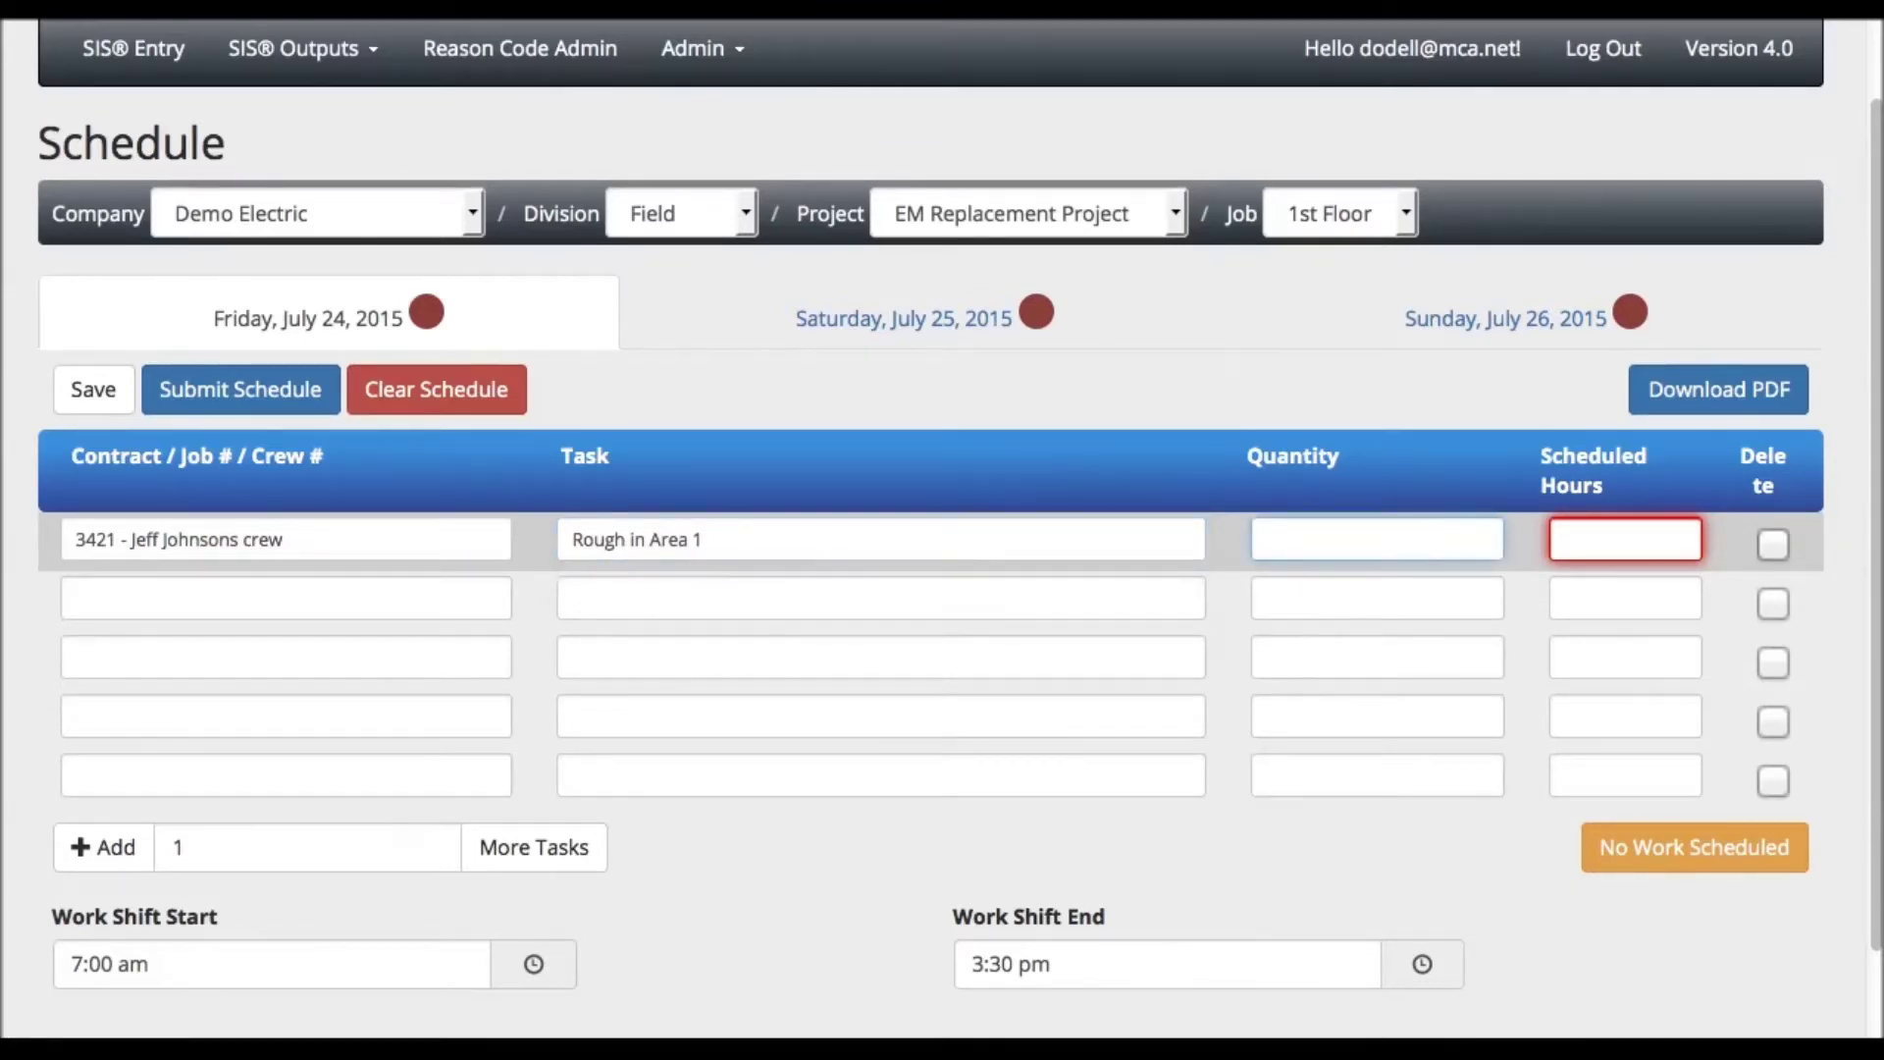
{"action": "type", "text": "3"}
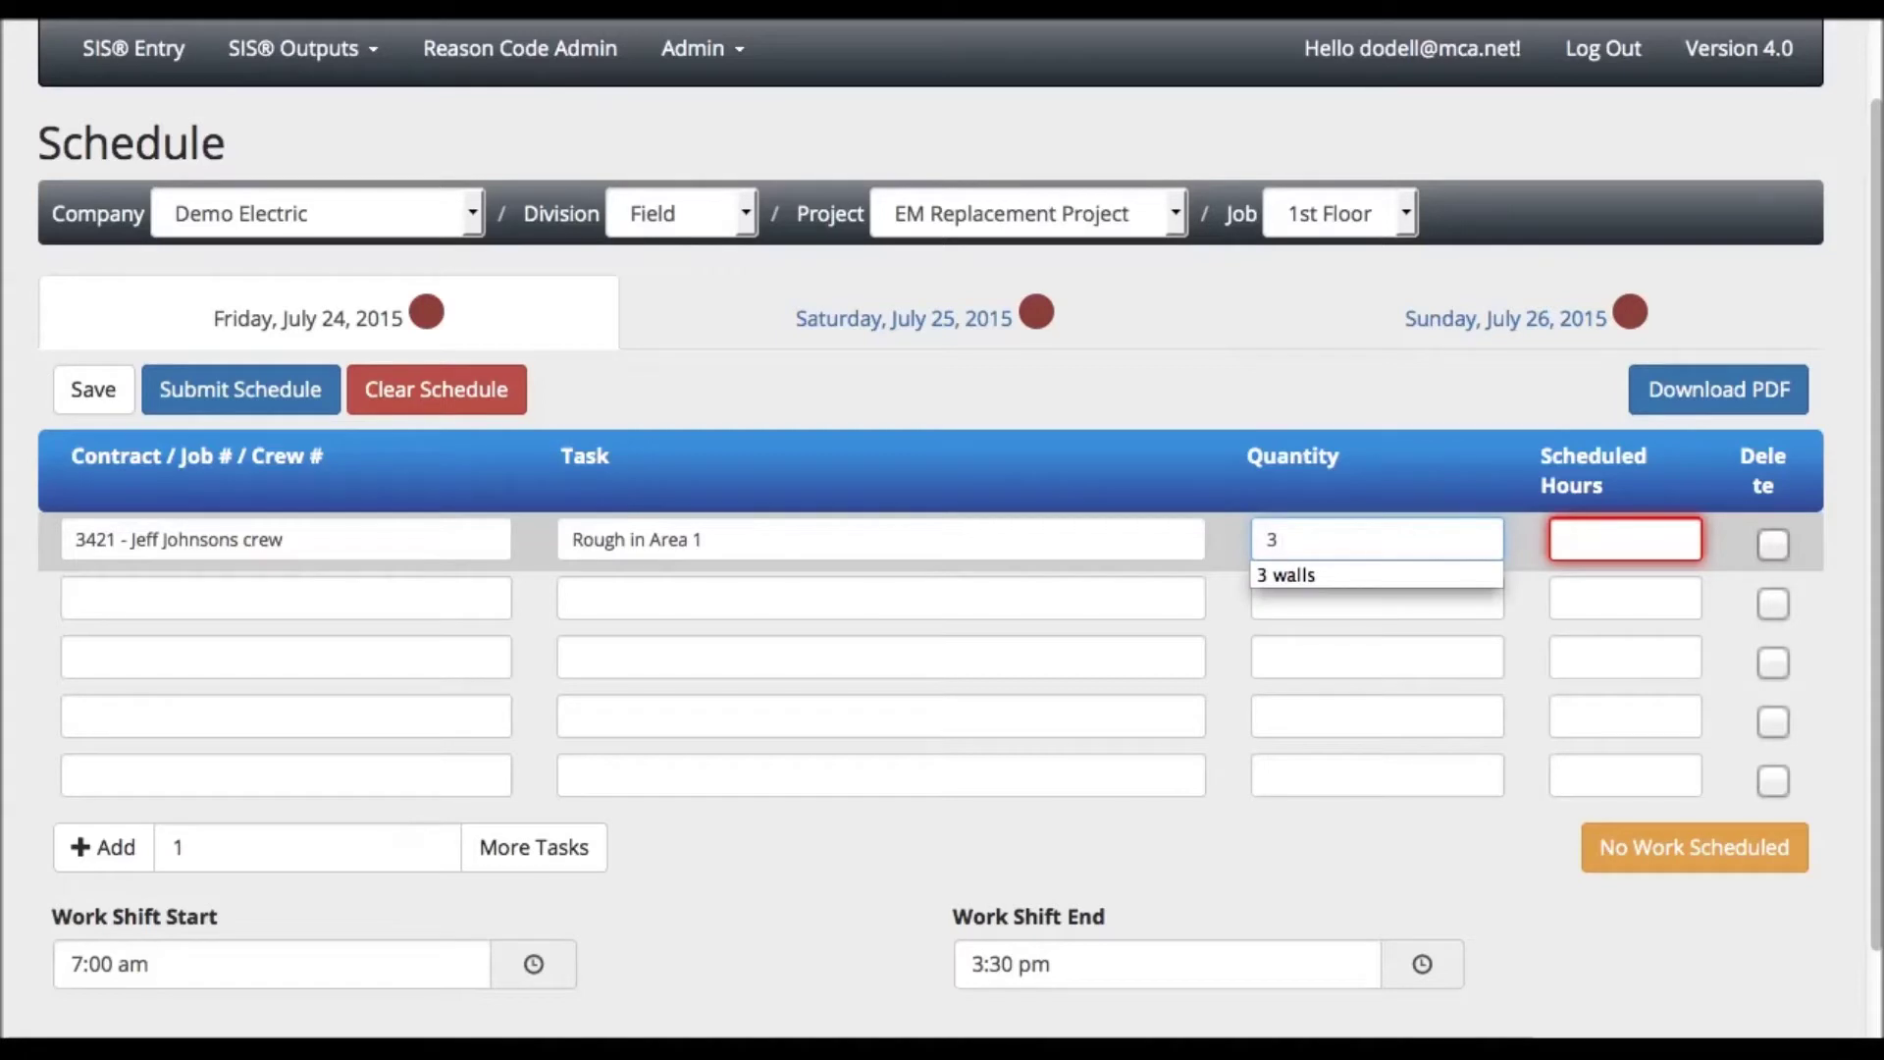
{"action": "left_click", "coordinate": [1282, 574]}
{"action": "key", "text": "Tab"}
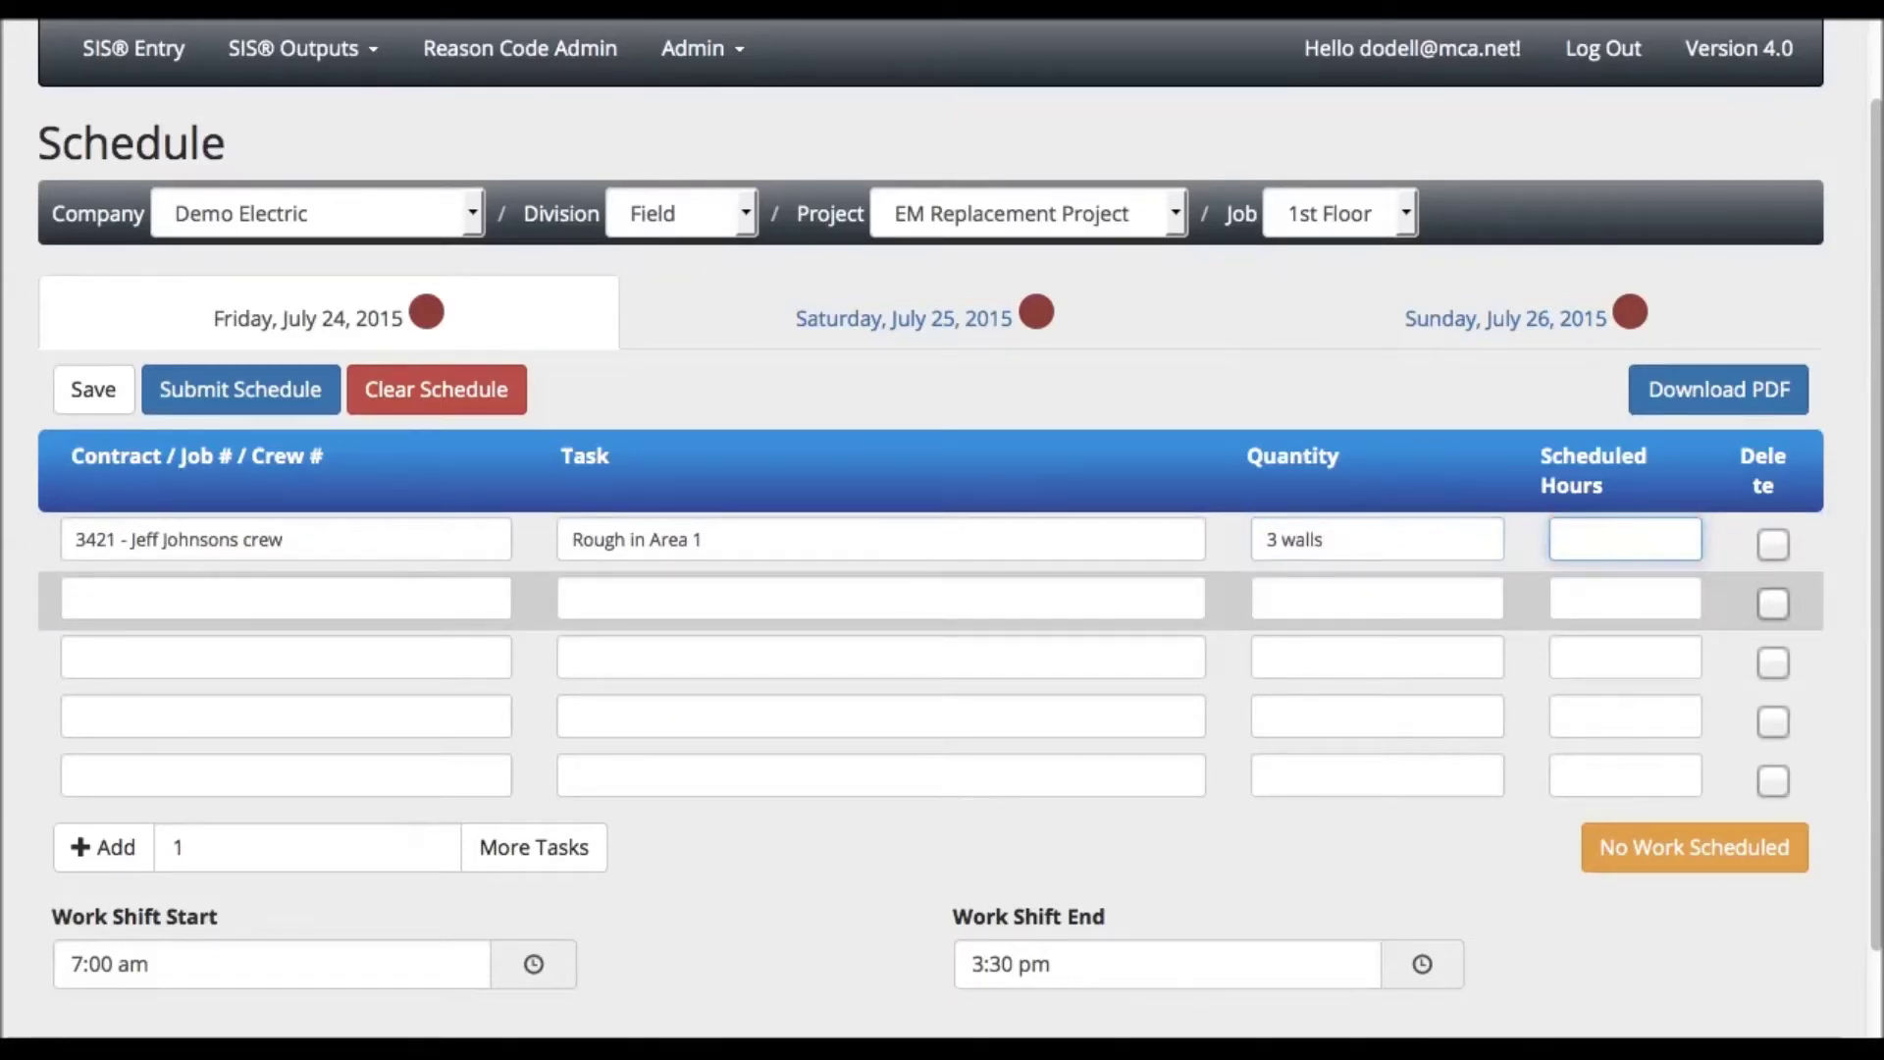
{"action": "type", "text": "4"}
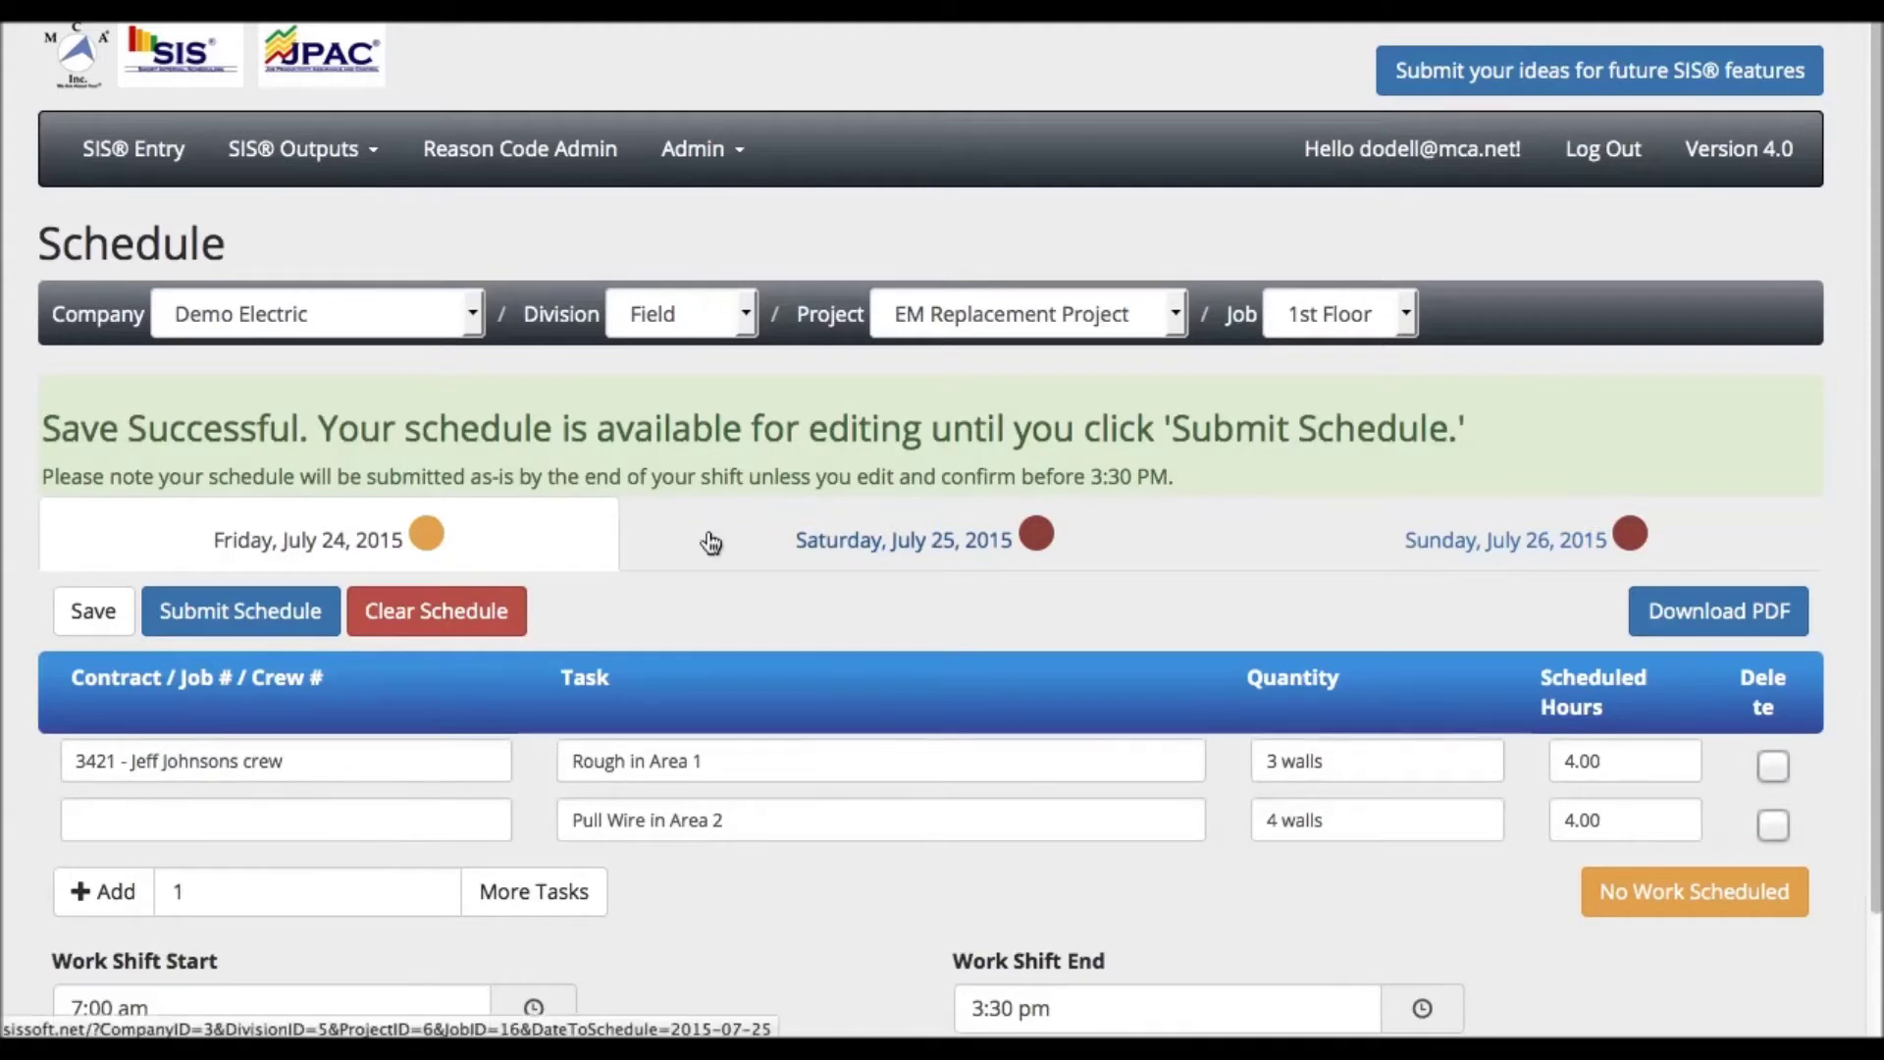
{"action": "left_click", "coordinate": [769, 540]}
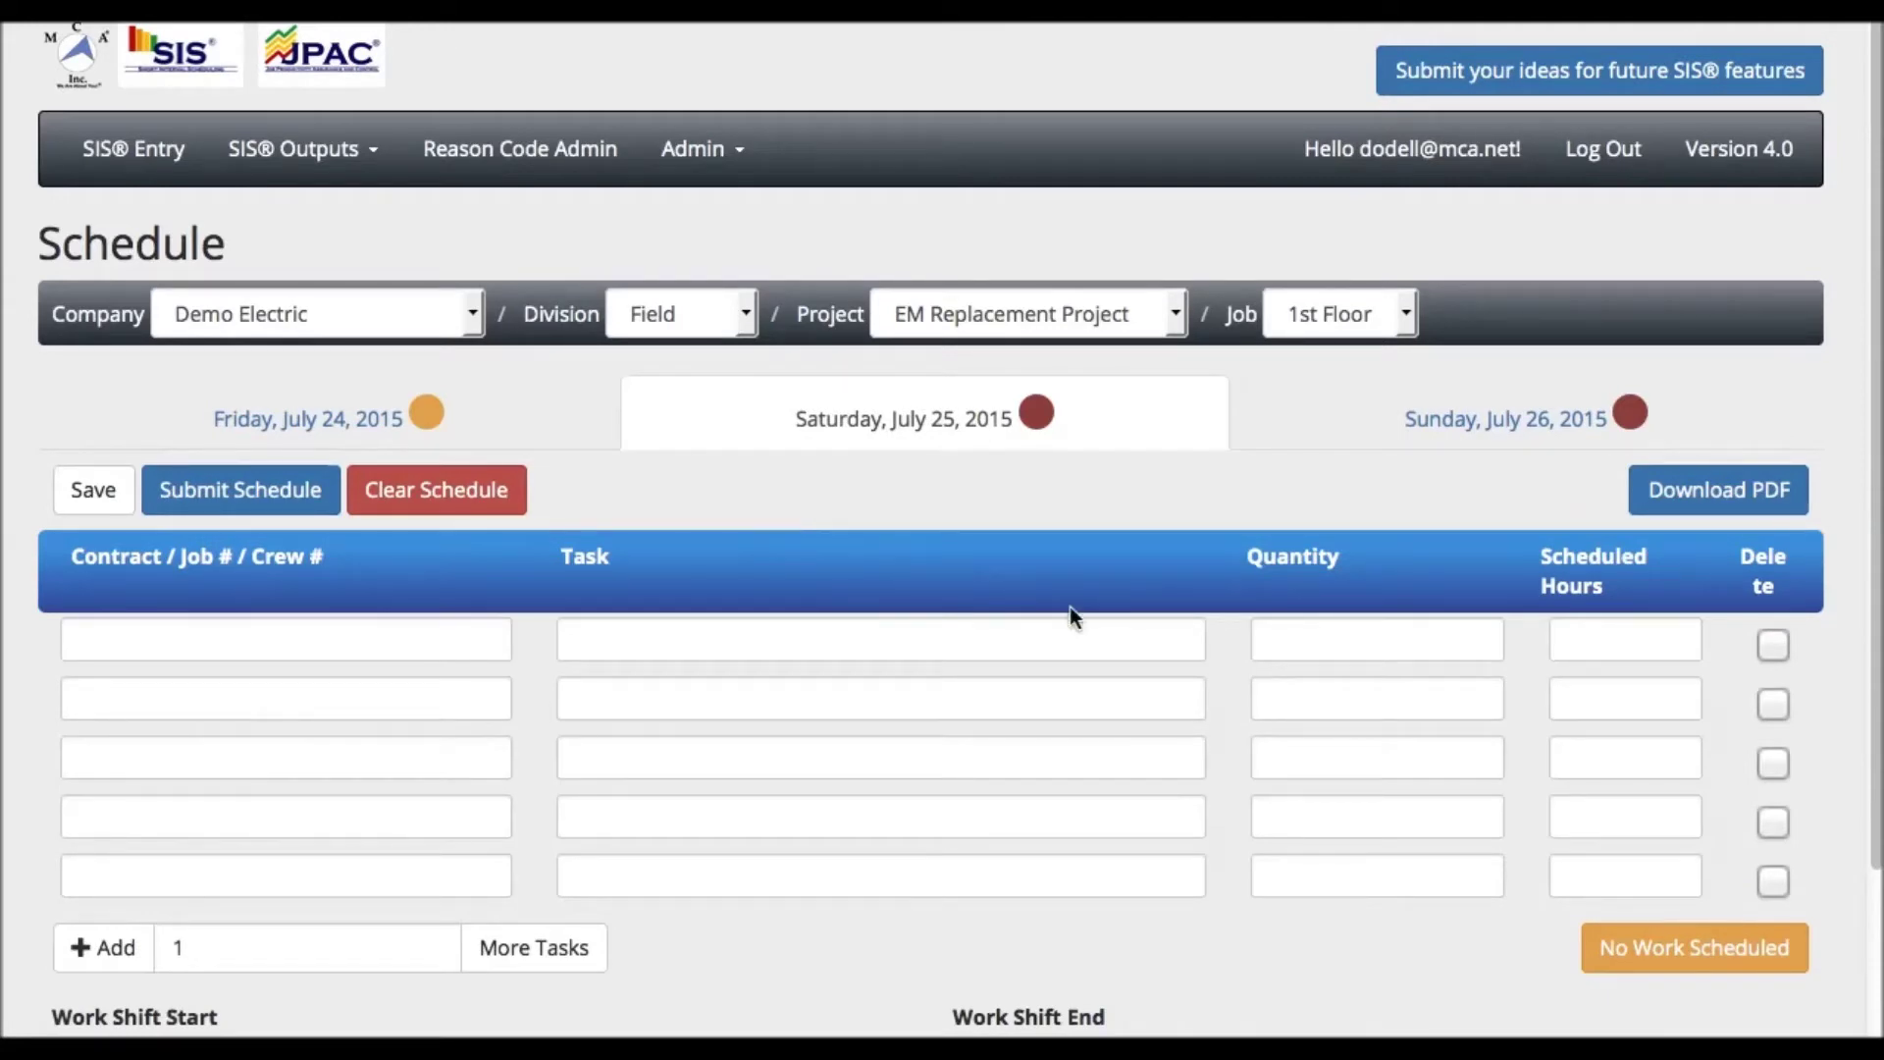
- Mark both Saturday, July 25 and Sunday, July 26 as No Work Scheduled
{"action": "left_click", "coordinate": [1623, 954]}
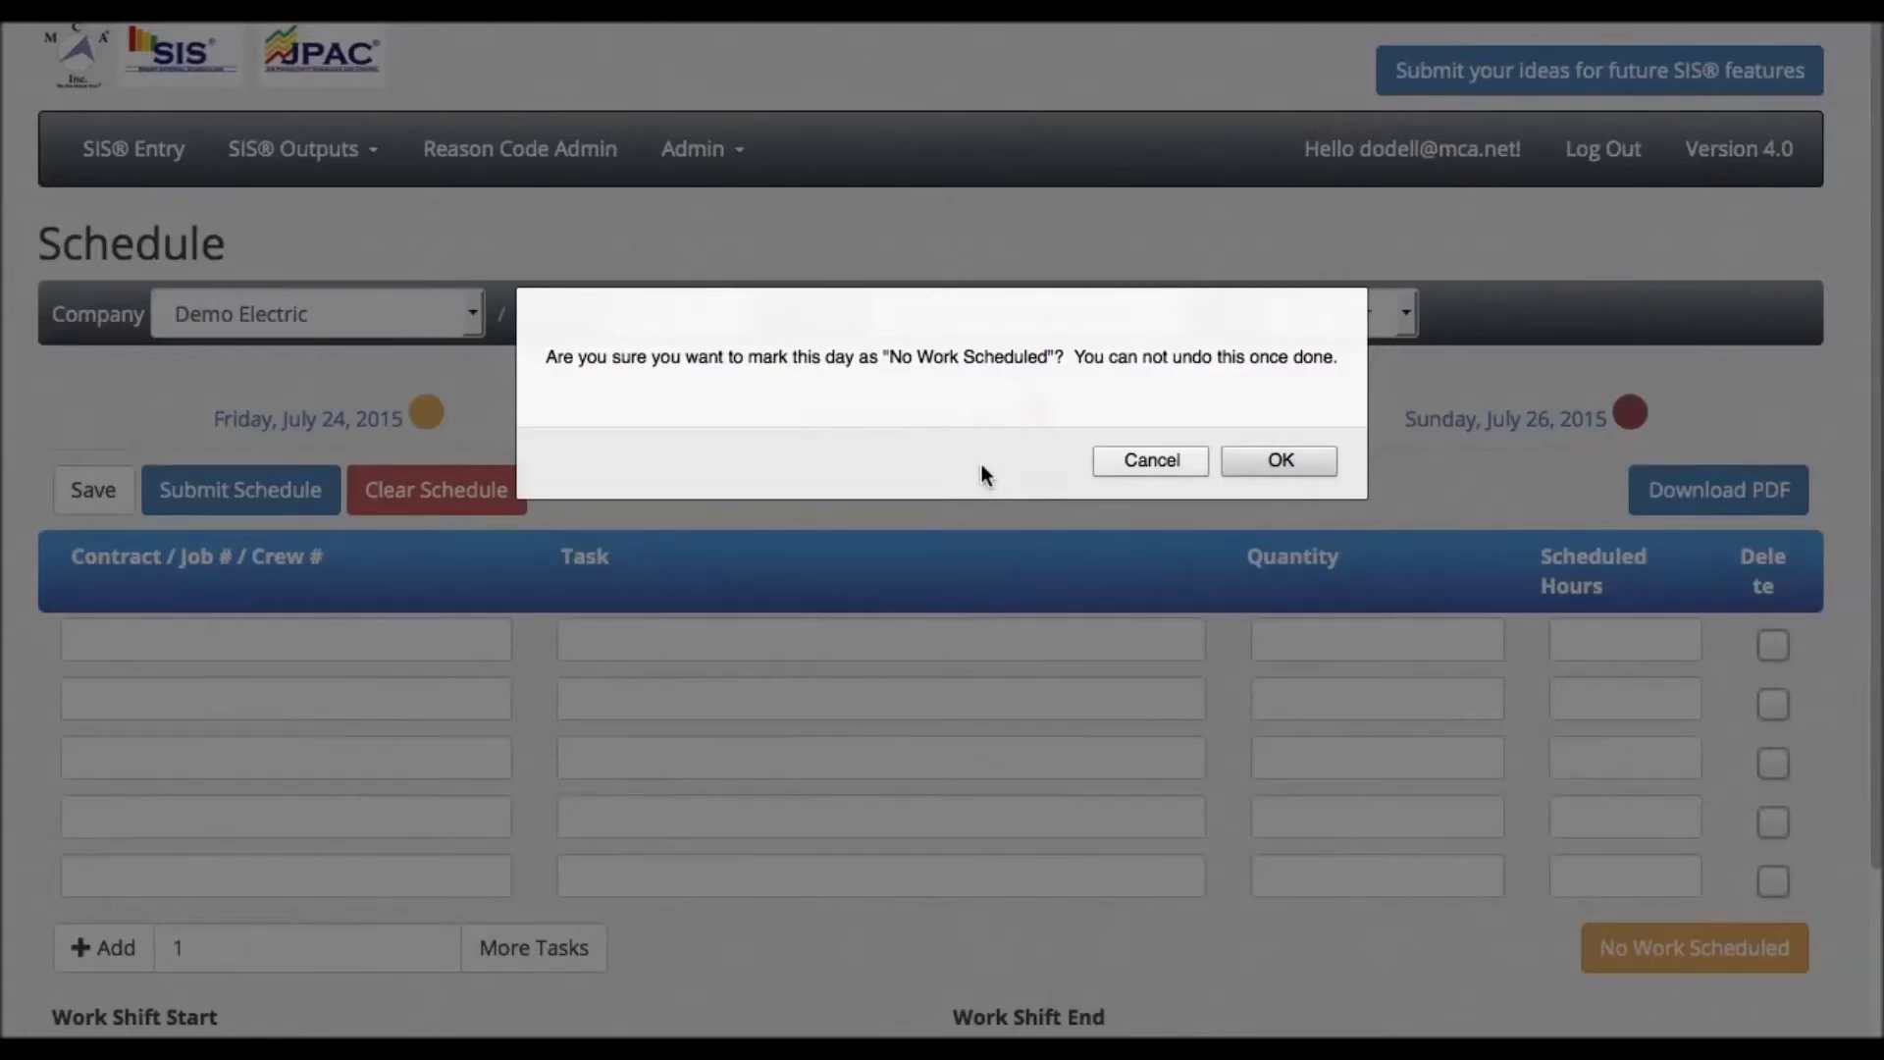
{"action": "left_click", "coordinate": [1270, 468]}
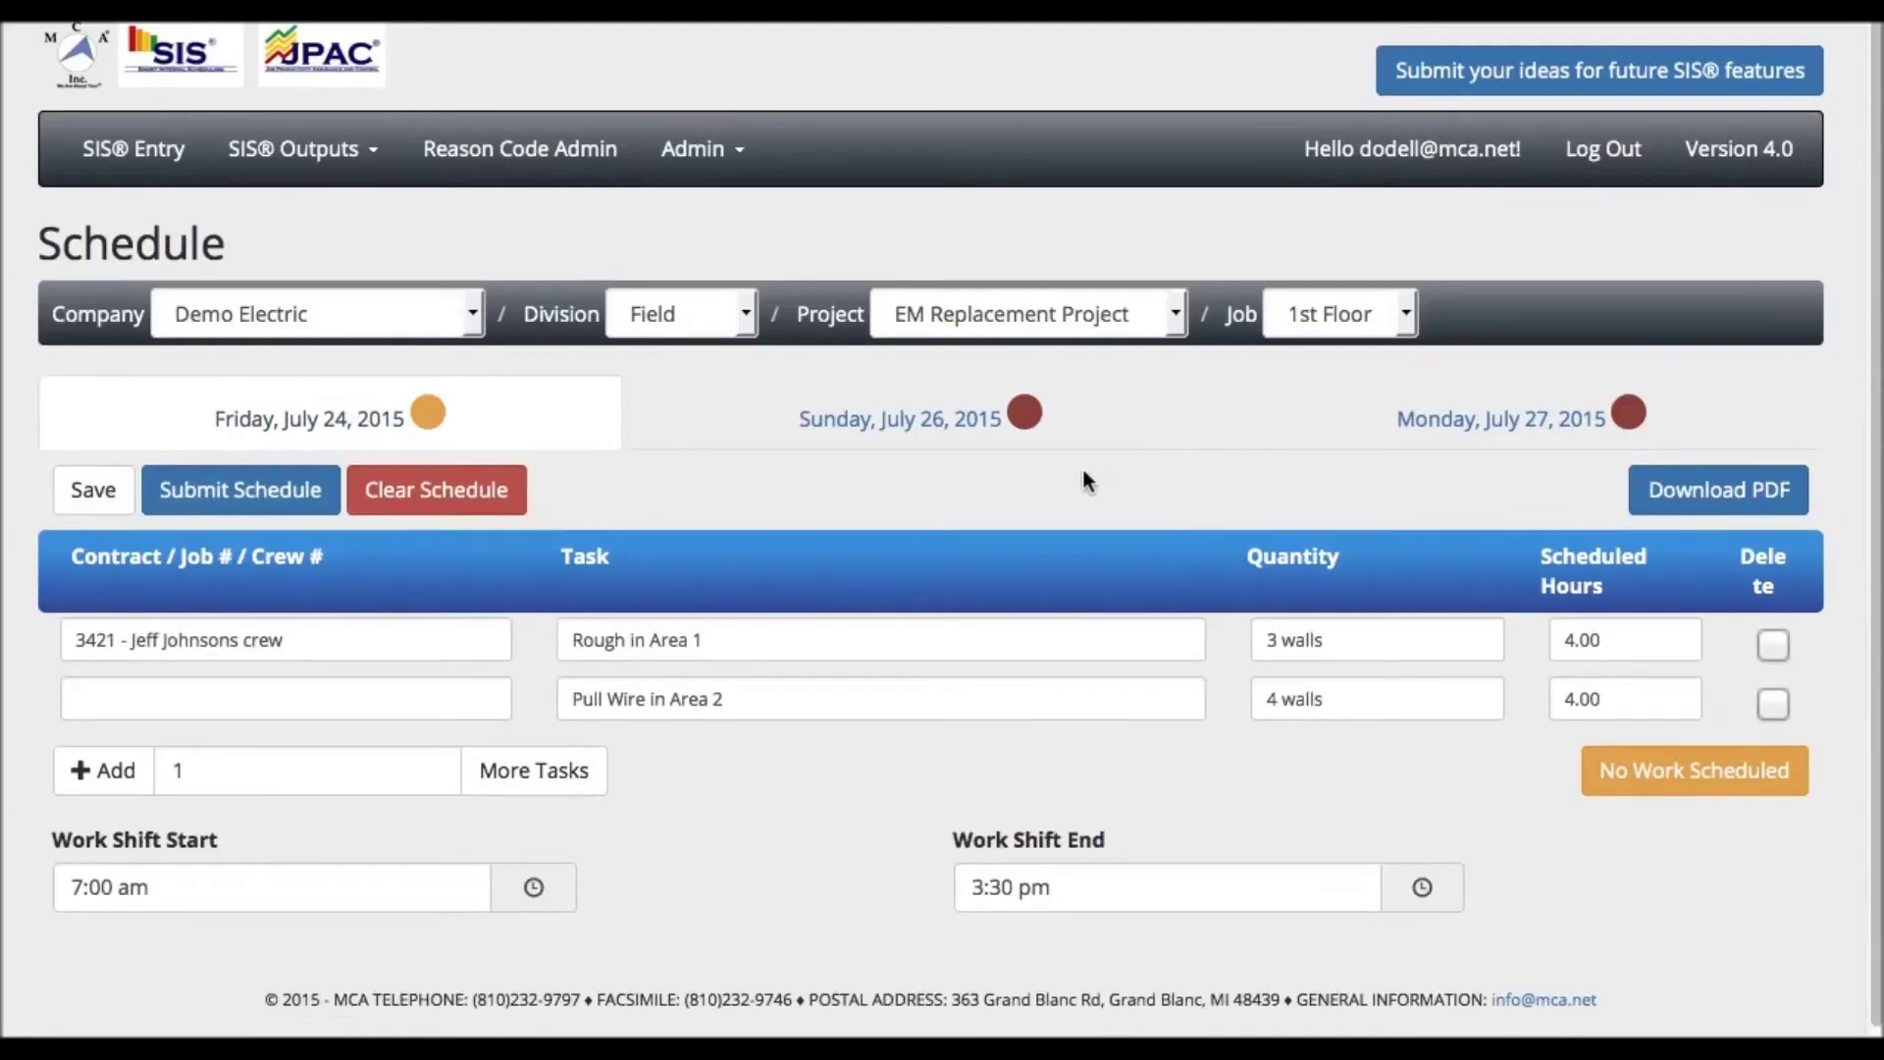
{"action": "left_click", "coordinate": [776, 424]}
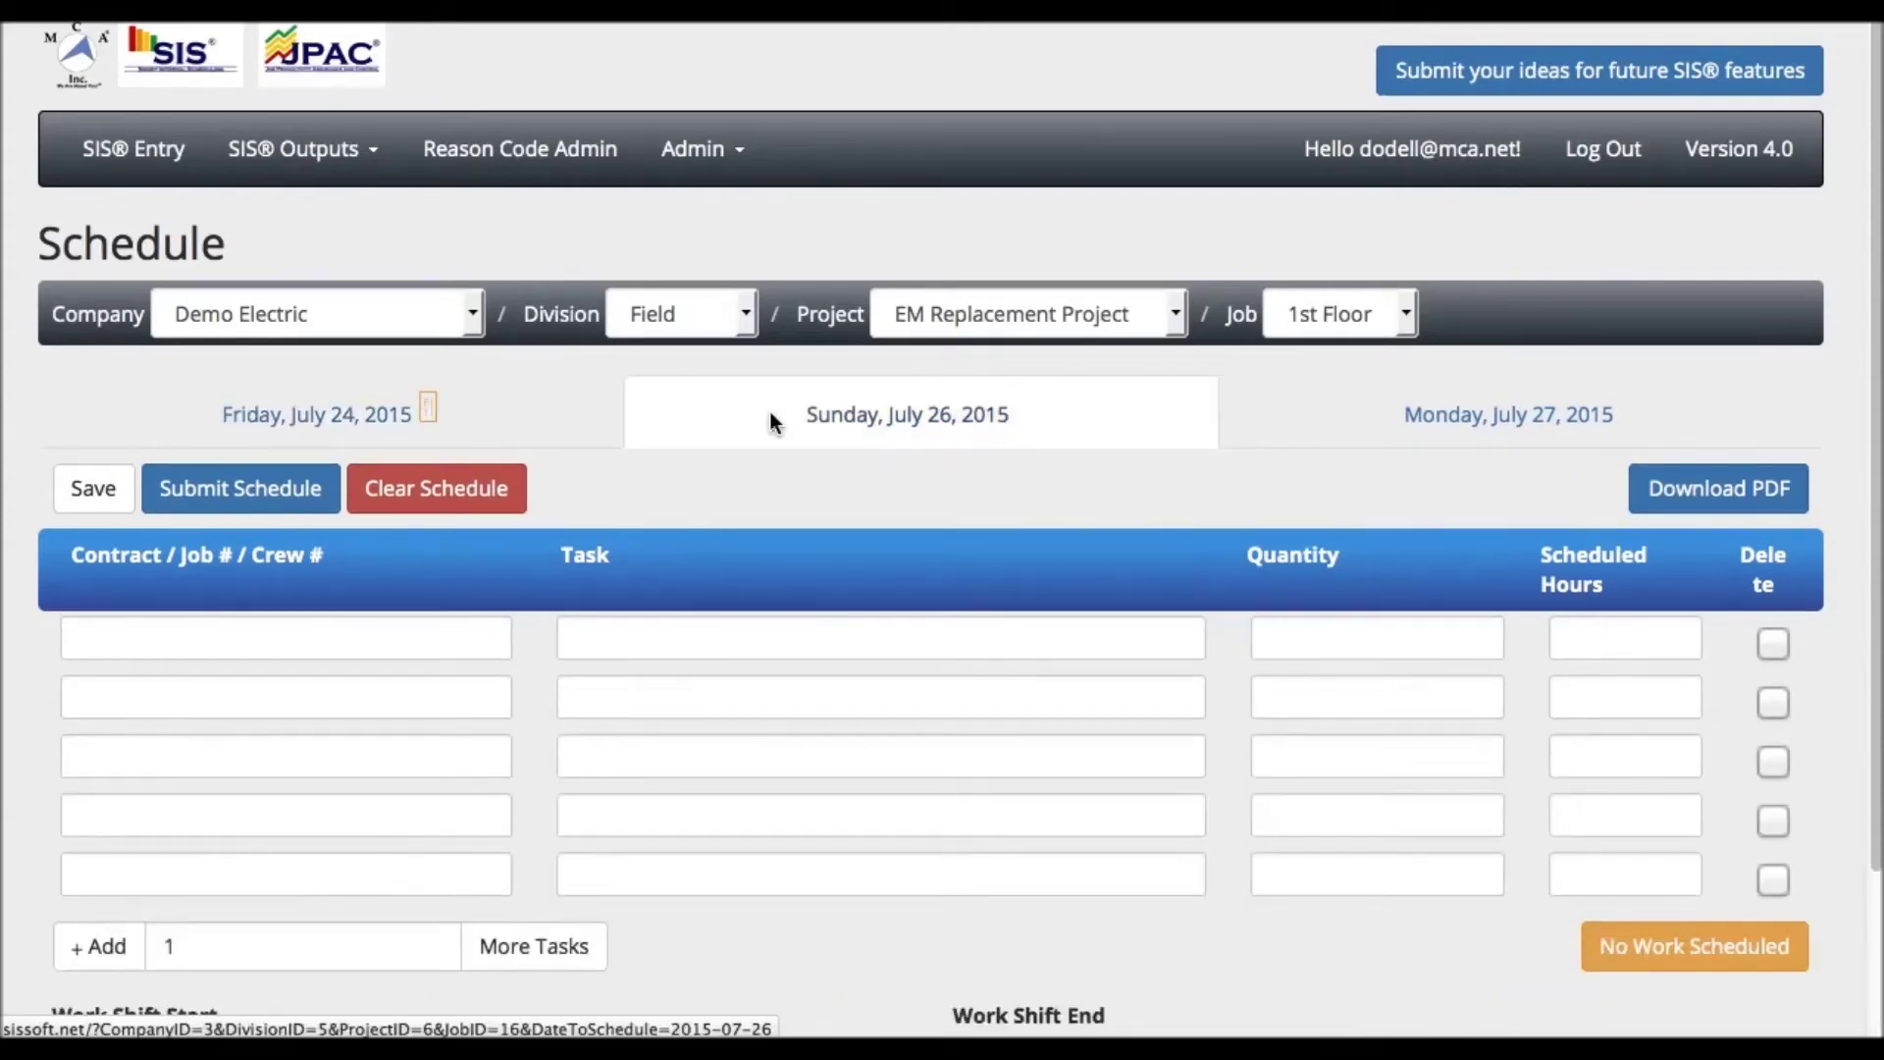
{"action": "left_click", "coordinate": [1690, 961]}
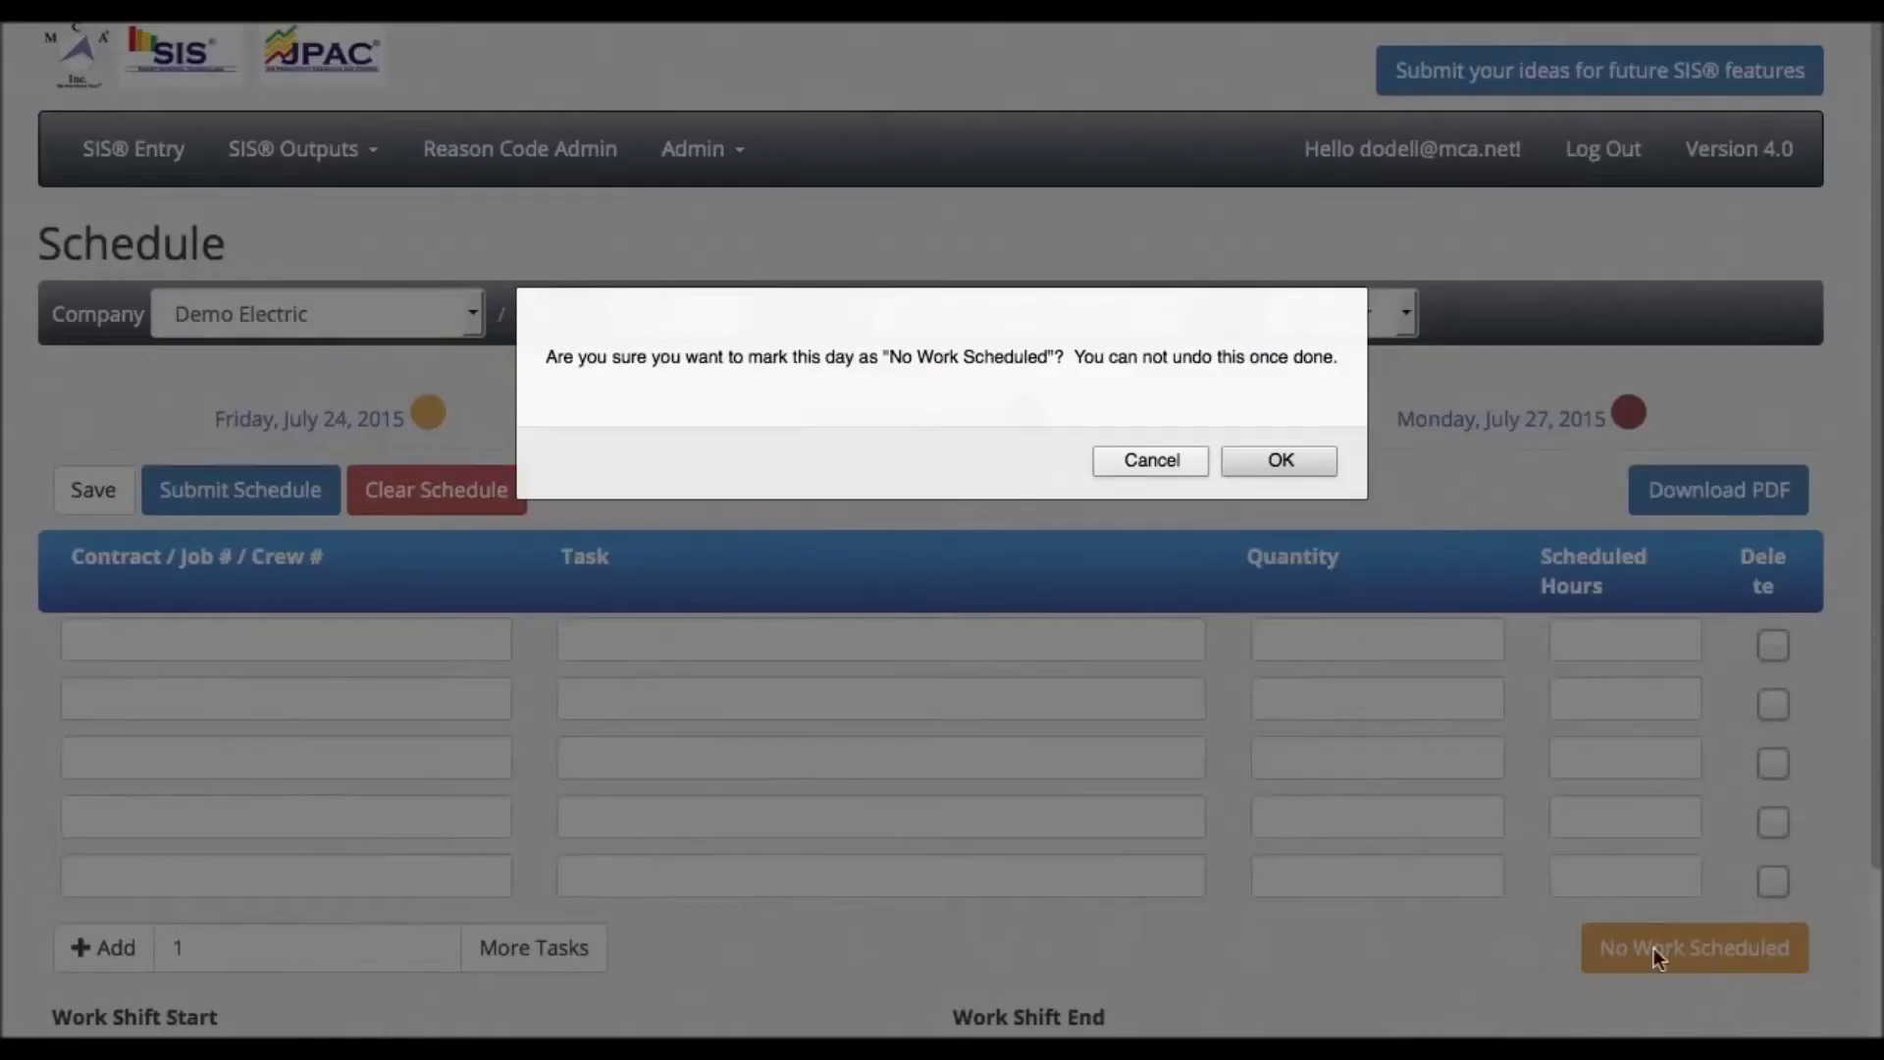
{"action": "left_click", "coordinate": [1268, 461]}
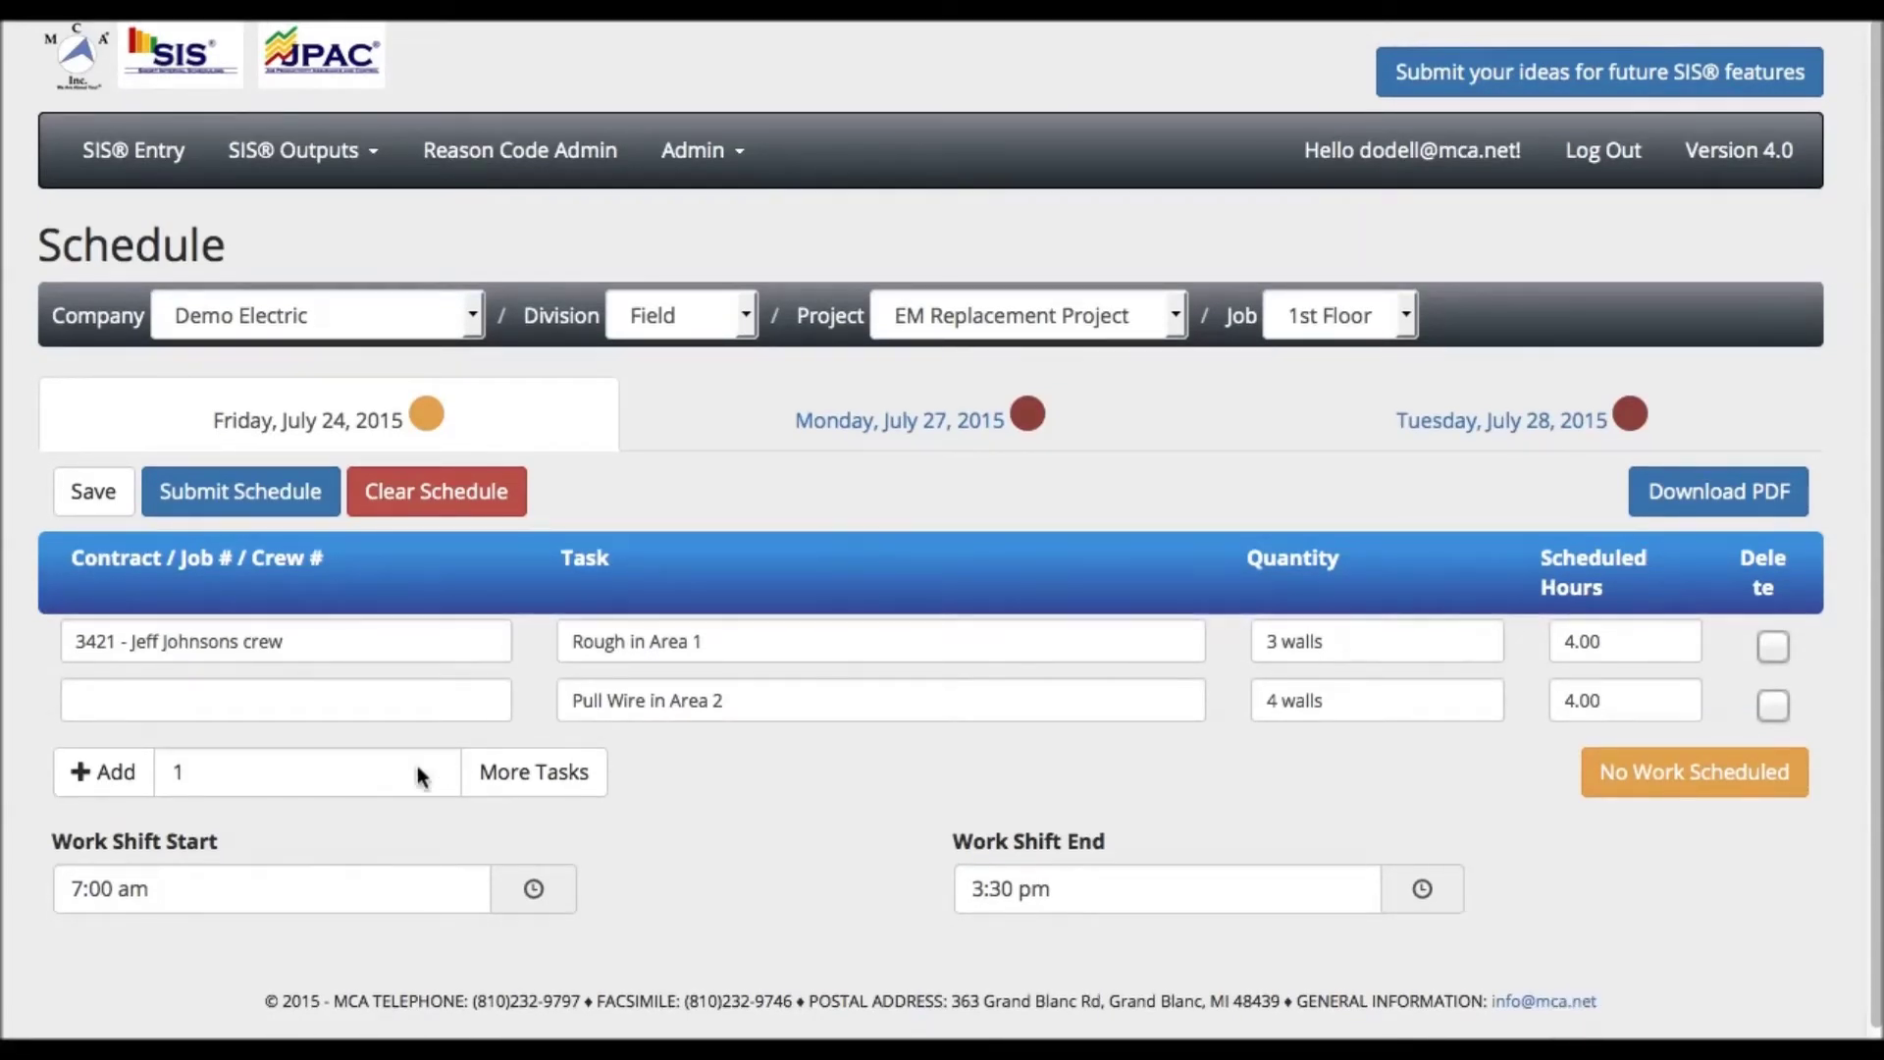
- Set the row count to 10 and add ten blank task rows to Friday's schedule
{"action": "left_click", "coordinate": [114, 774]}
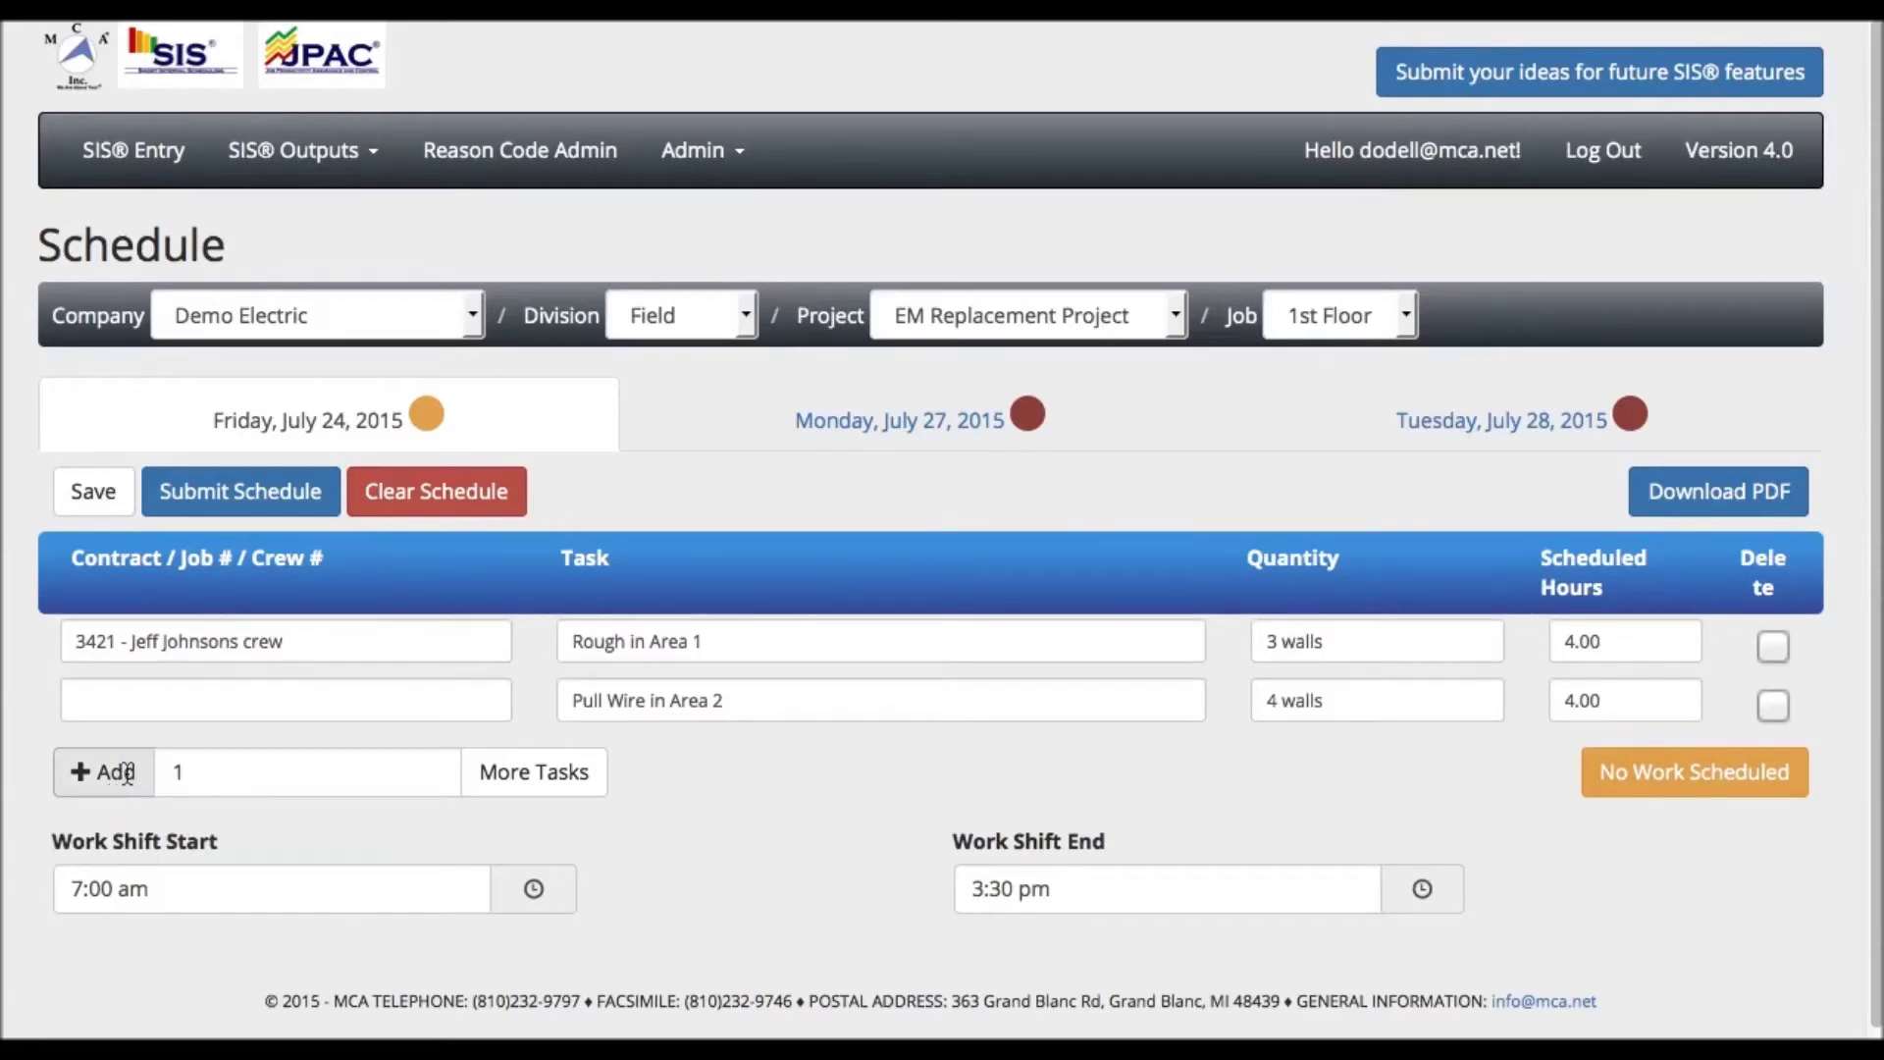
{"action": "left_click", "coordinate": [186, 769]}
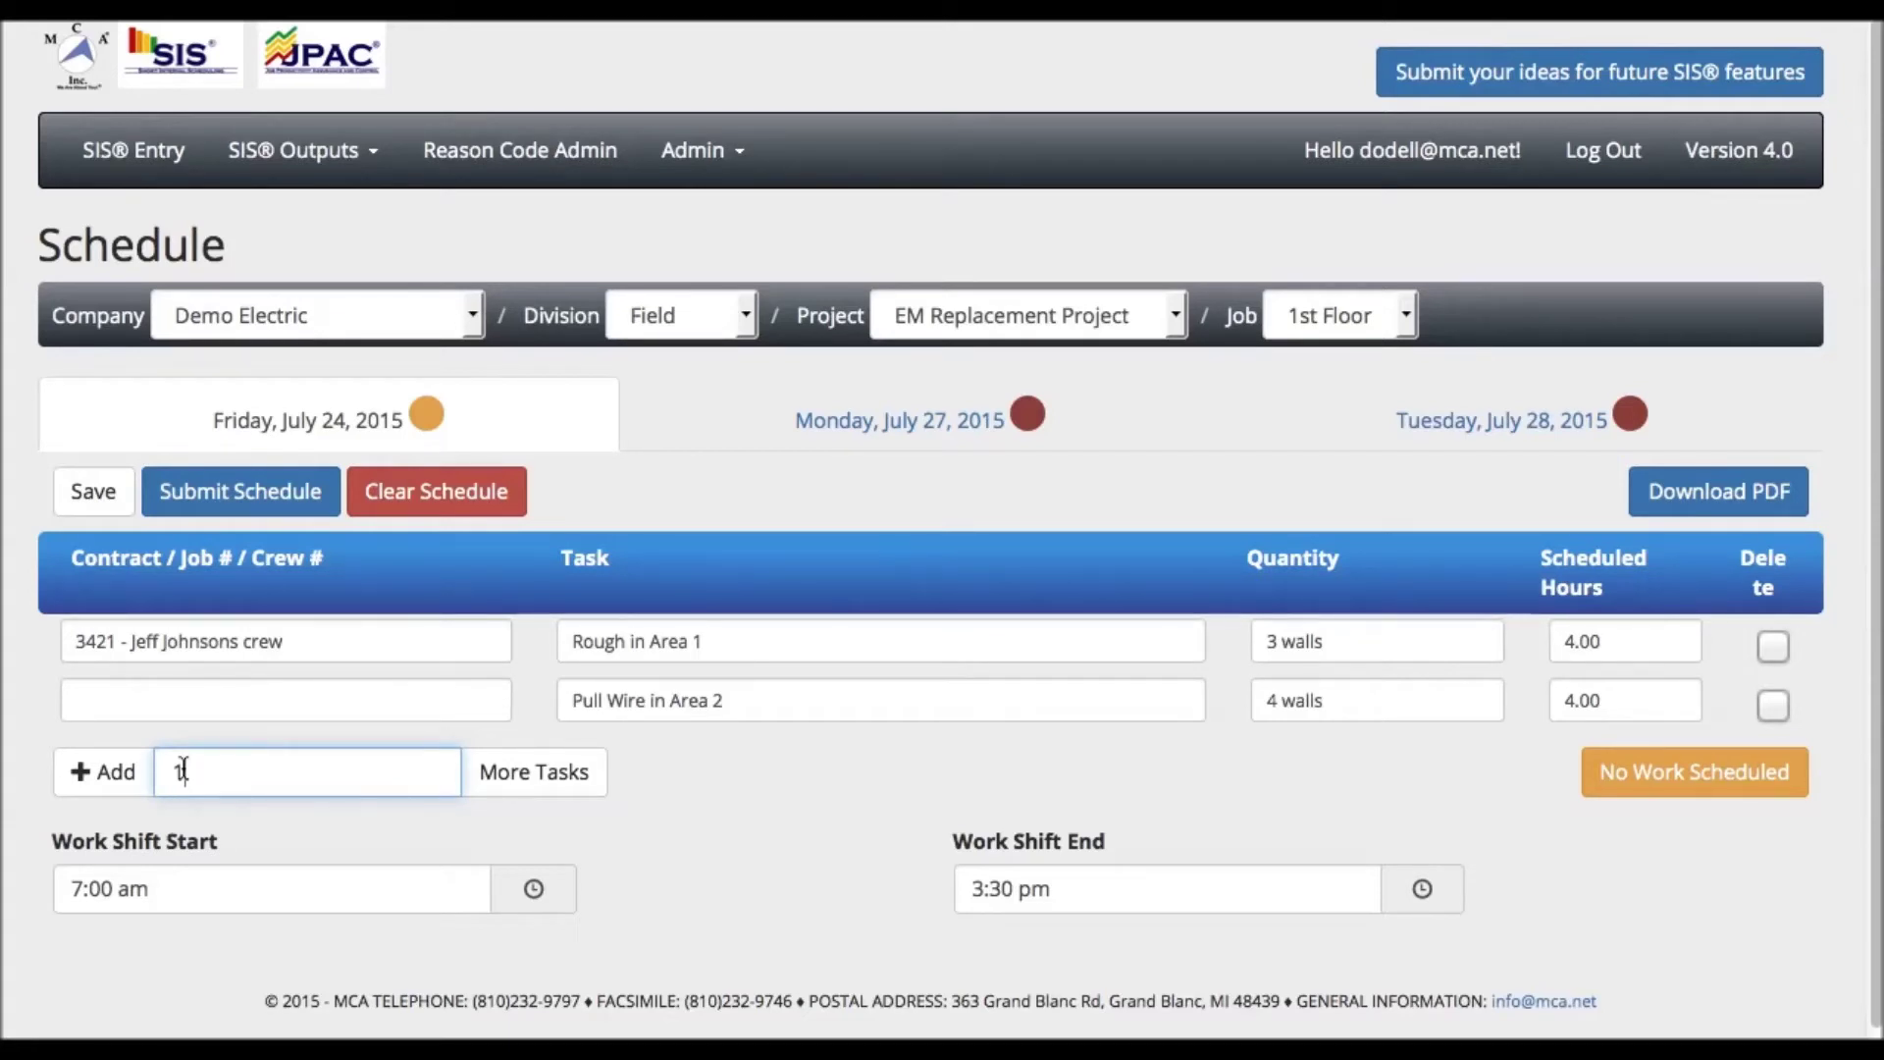
{"action": "key", "text": "BackSpace"}
{"action": "type", "text": "10"}
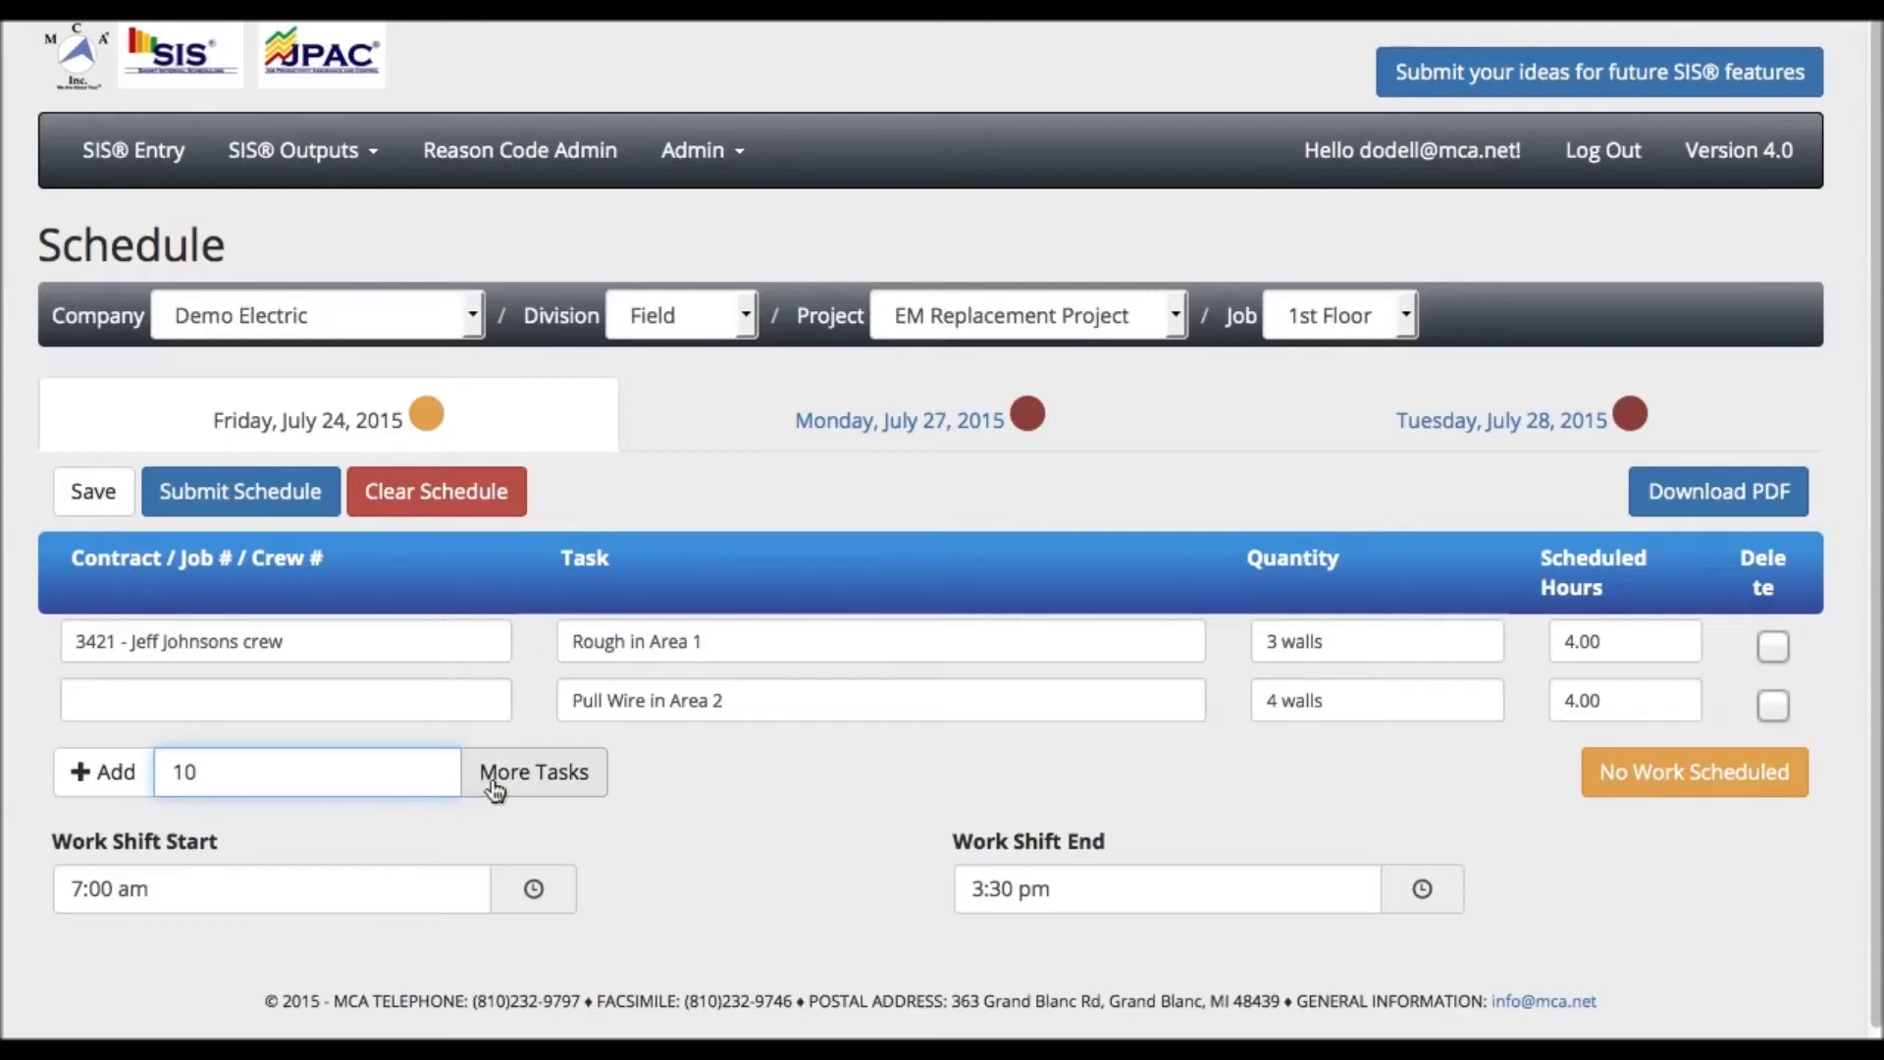
{"action": "left_click", "coordinate": [93, 772]}
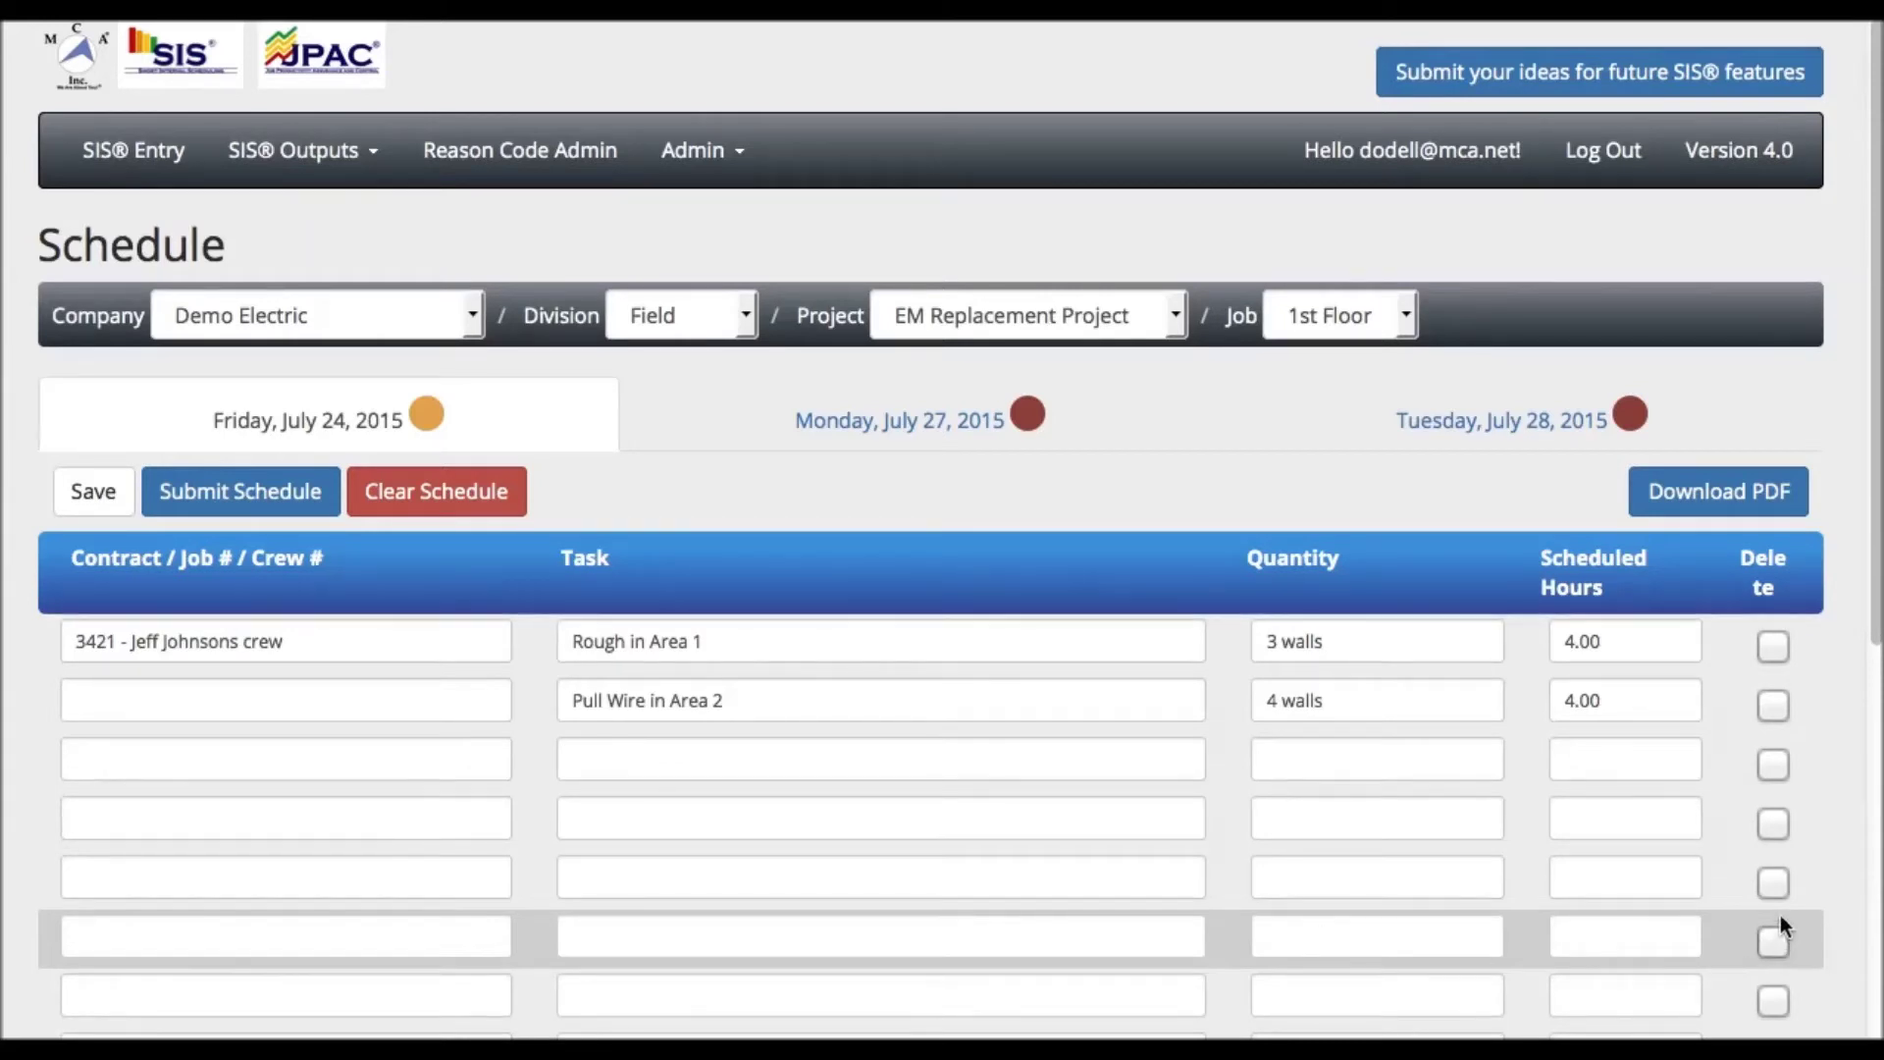
- Tick Delete on all ten blank task rows, keeping the two real tasks
{"action": "left_click", "coordinate": [1773, 769]}
{"action": "left_click", "coordinate": [1775, 822]}
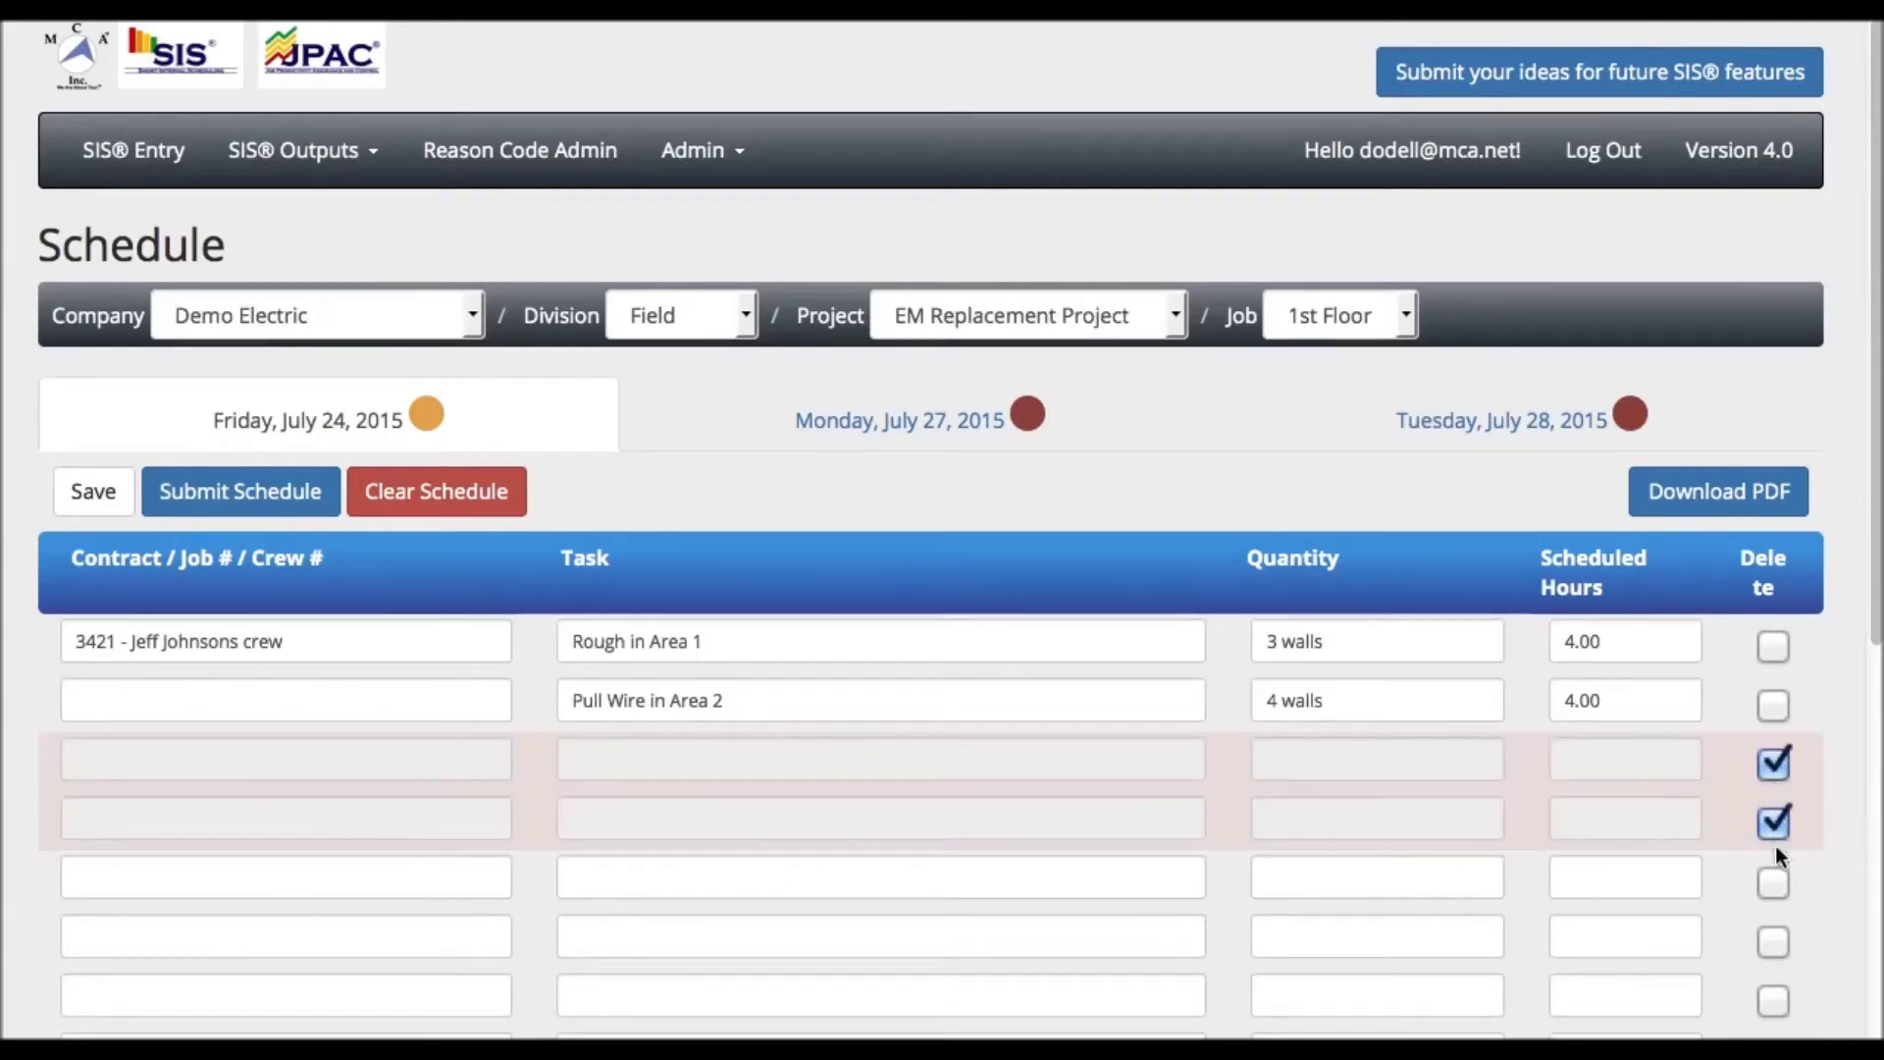
{"action": "left_click", "coordinate": [1774, 883]}
{"action": "left_click", "coordinate": [1776, 937]}
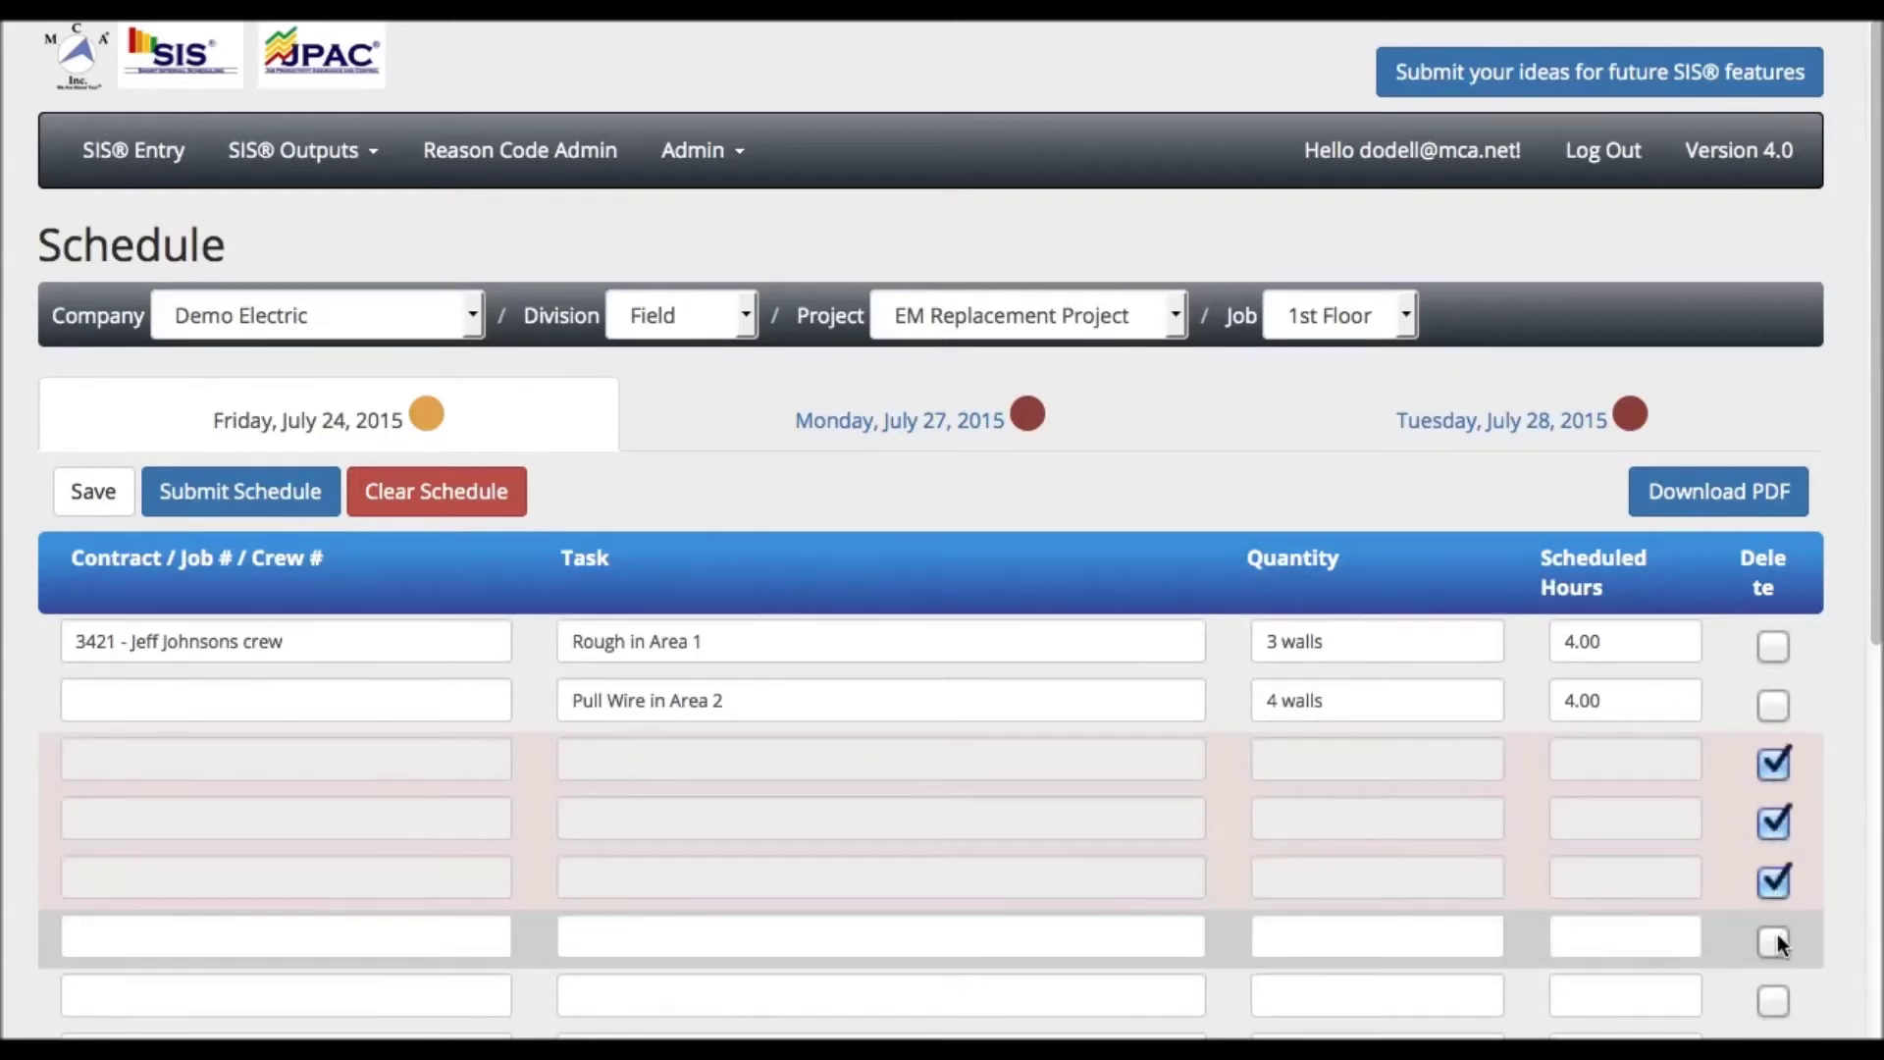
{"action": "left_click", "coordinate": [1781, 998]}
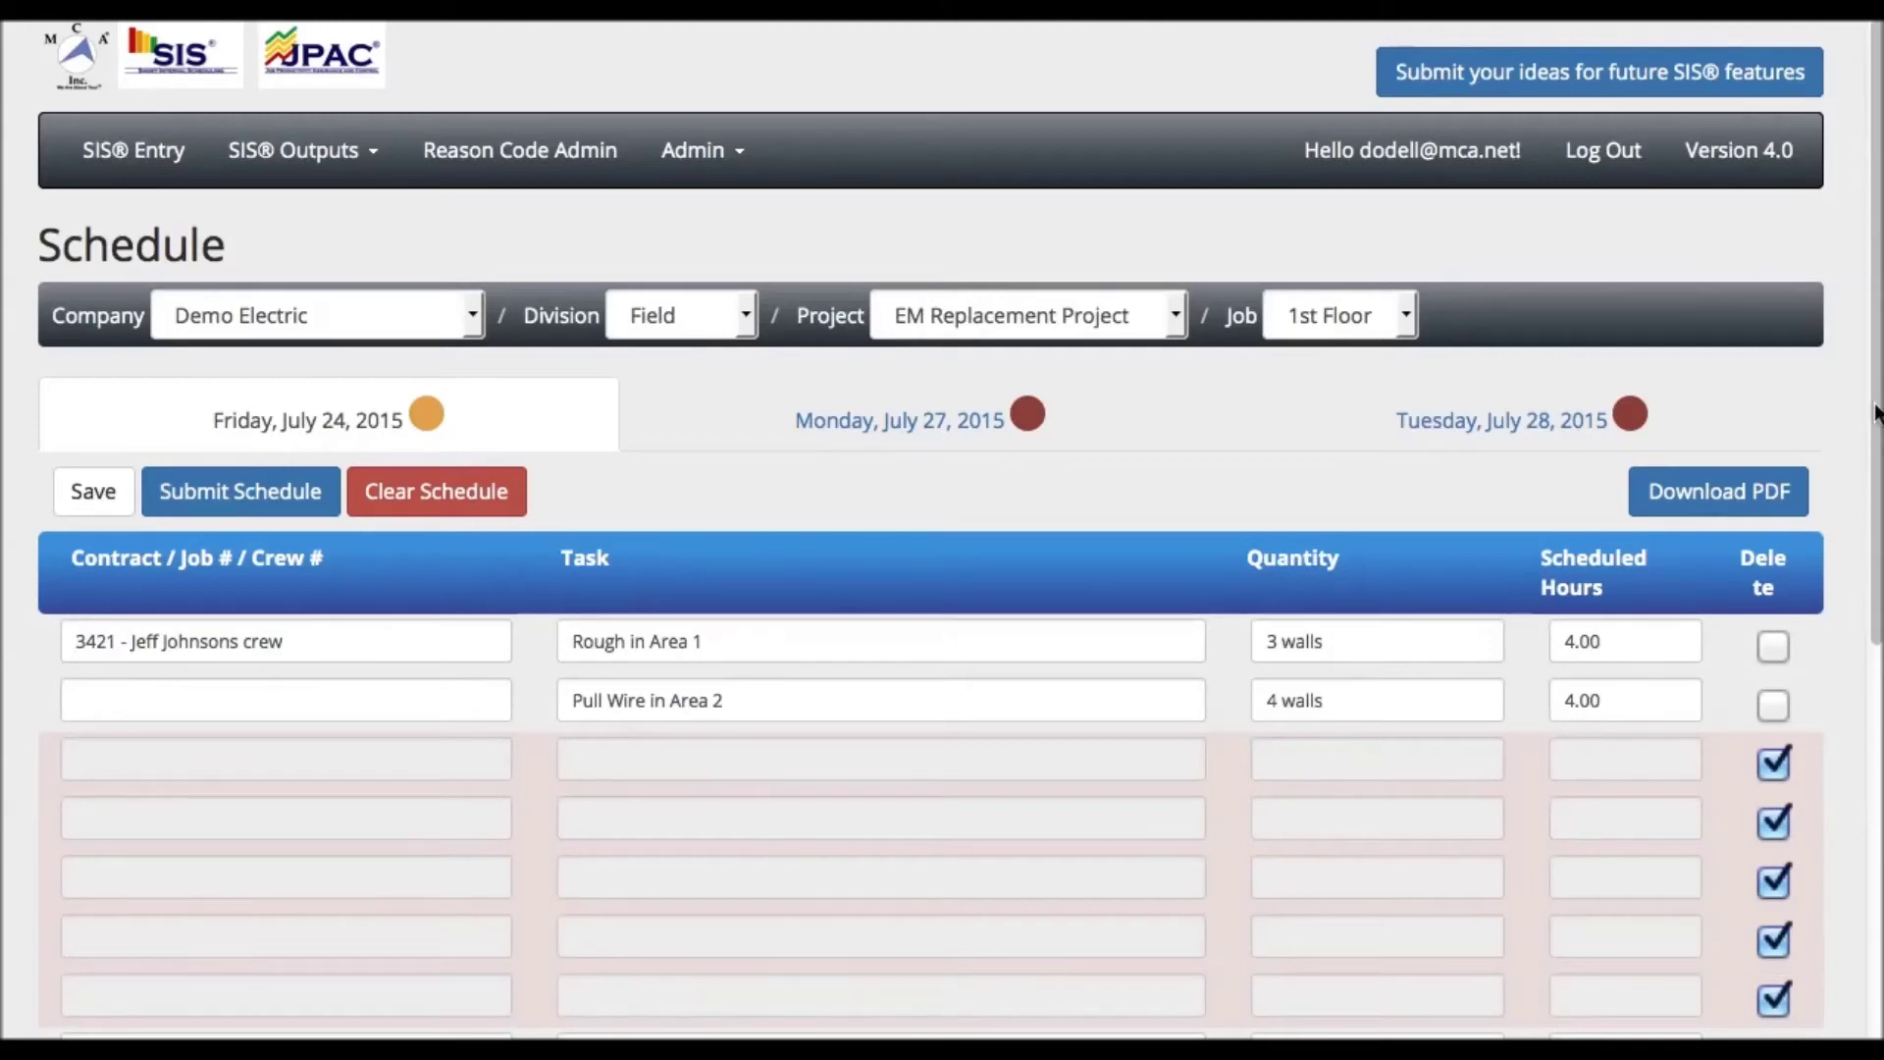
{"action": "scroll", "coordinate": [1878, 427], "scroll_direction": "down", "scroll_amount": 5}
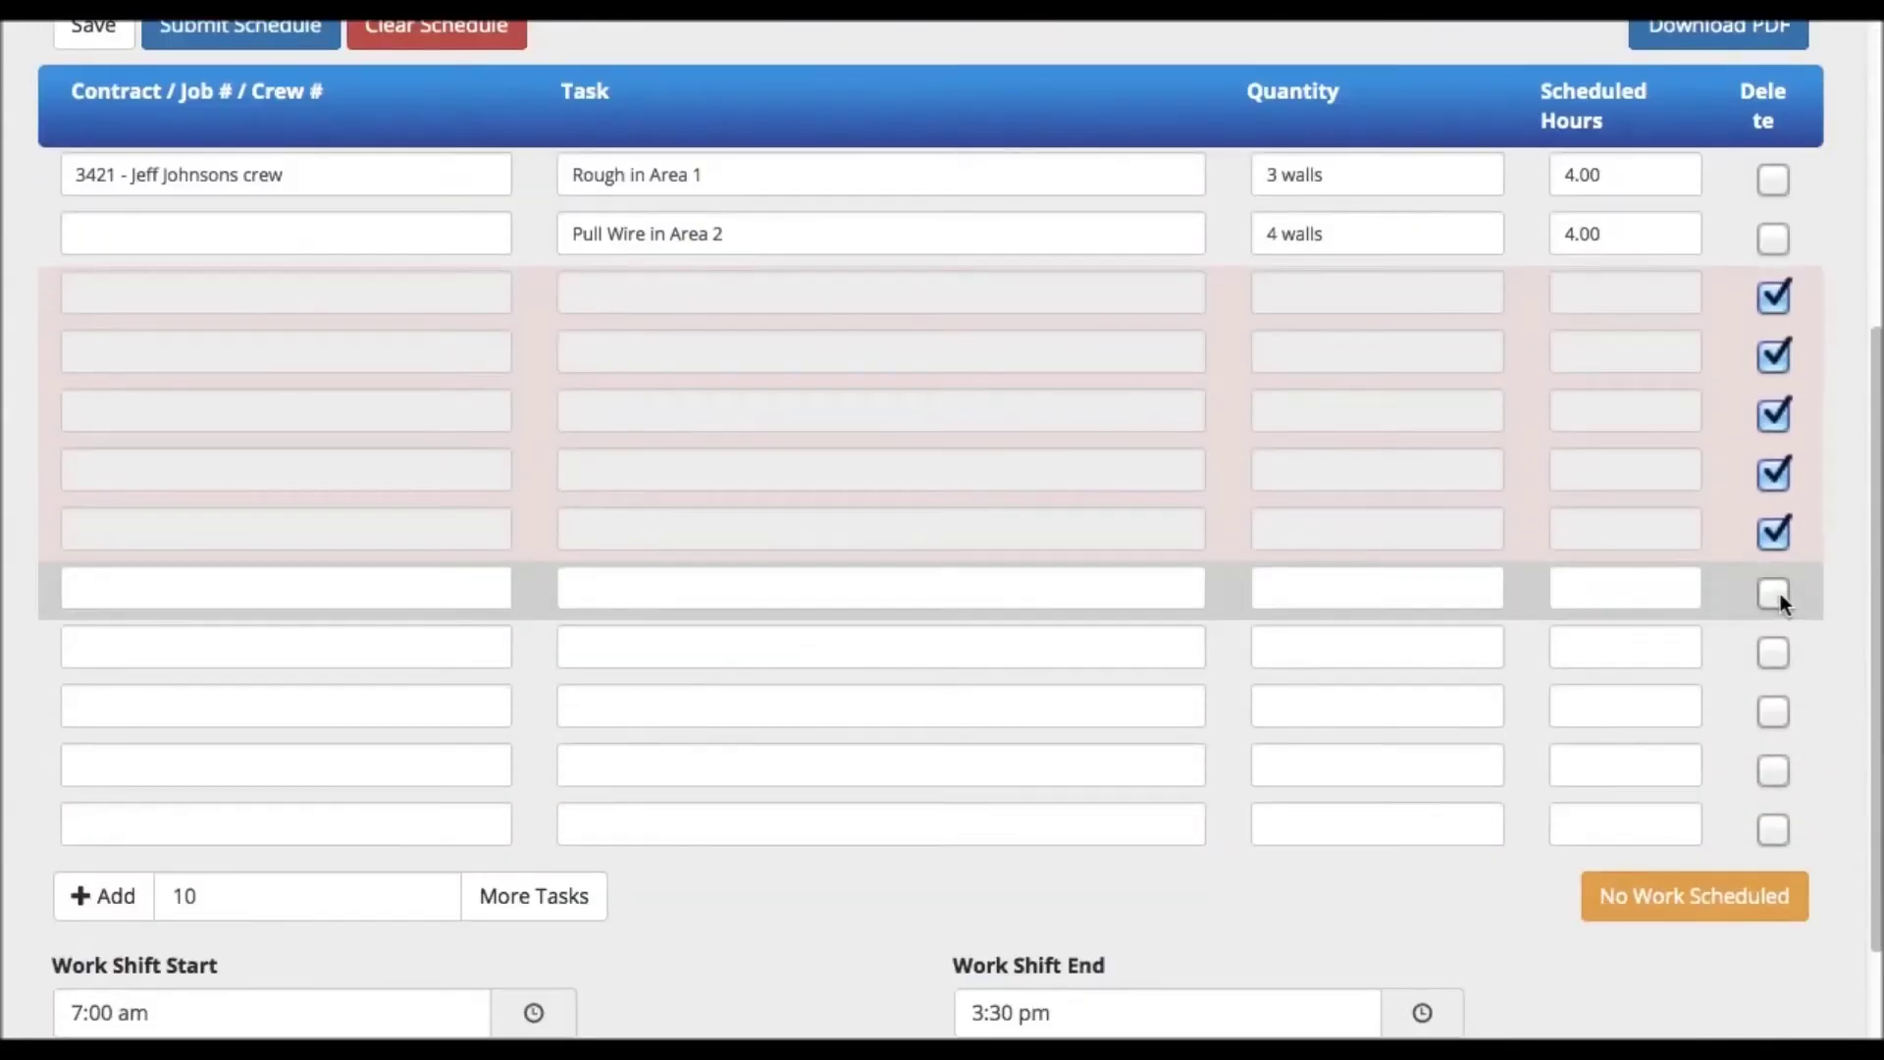
{"action": "left_click", "coordinate": [1778, 594]}
{"action": "left_click", "coordinate": [1774, 651]}
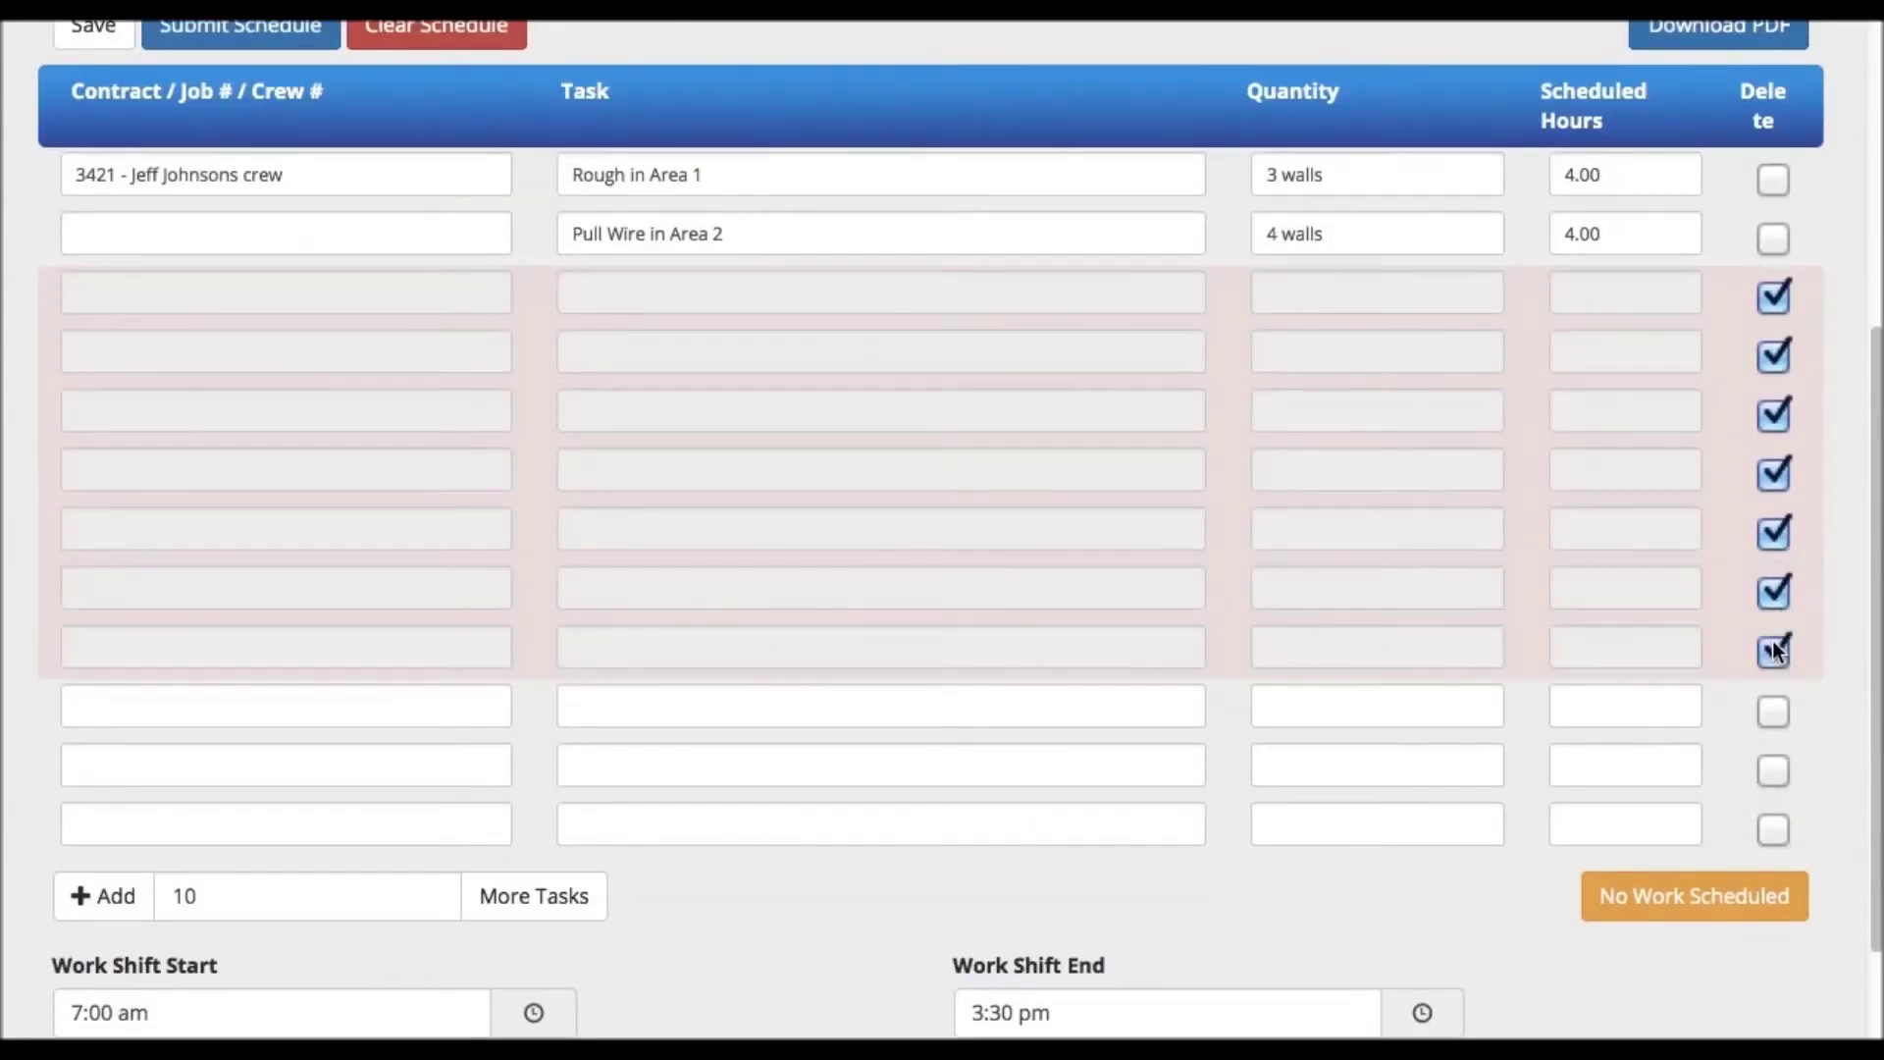
{"action": "left_click", "coordinate": [1772, 712]}
{"action": "left_click", "coordinate": [1776, 773]}
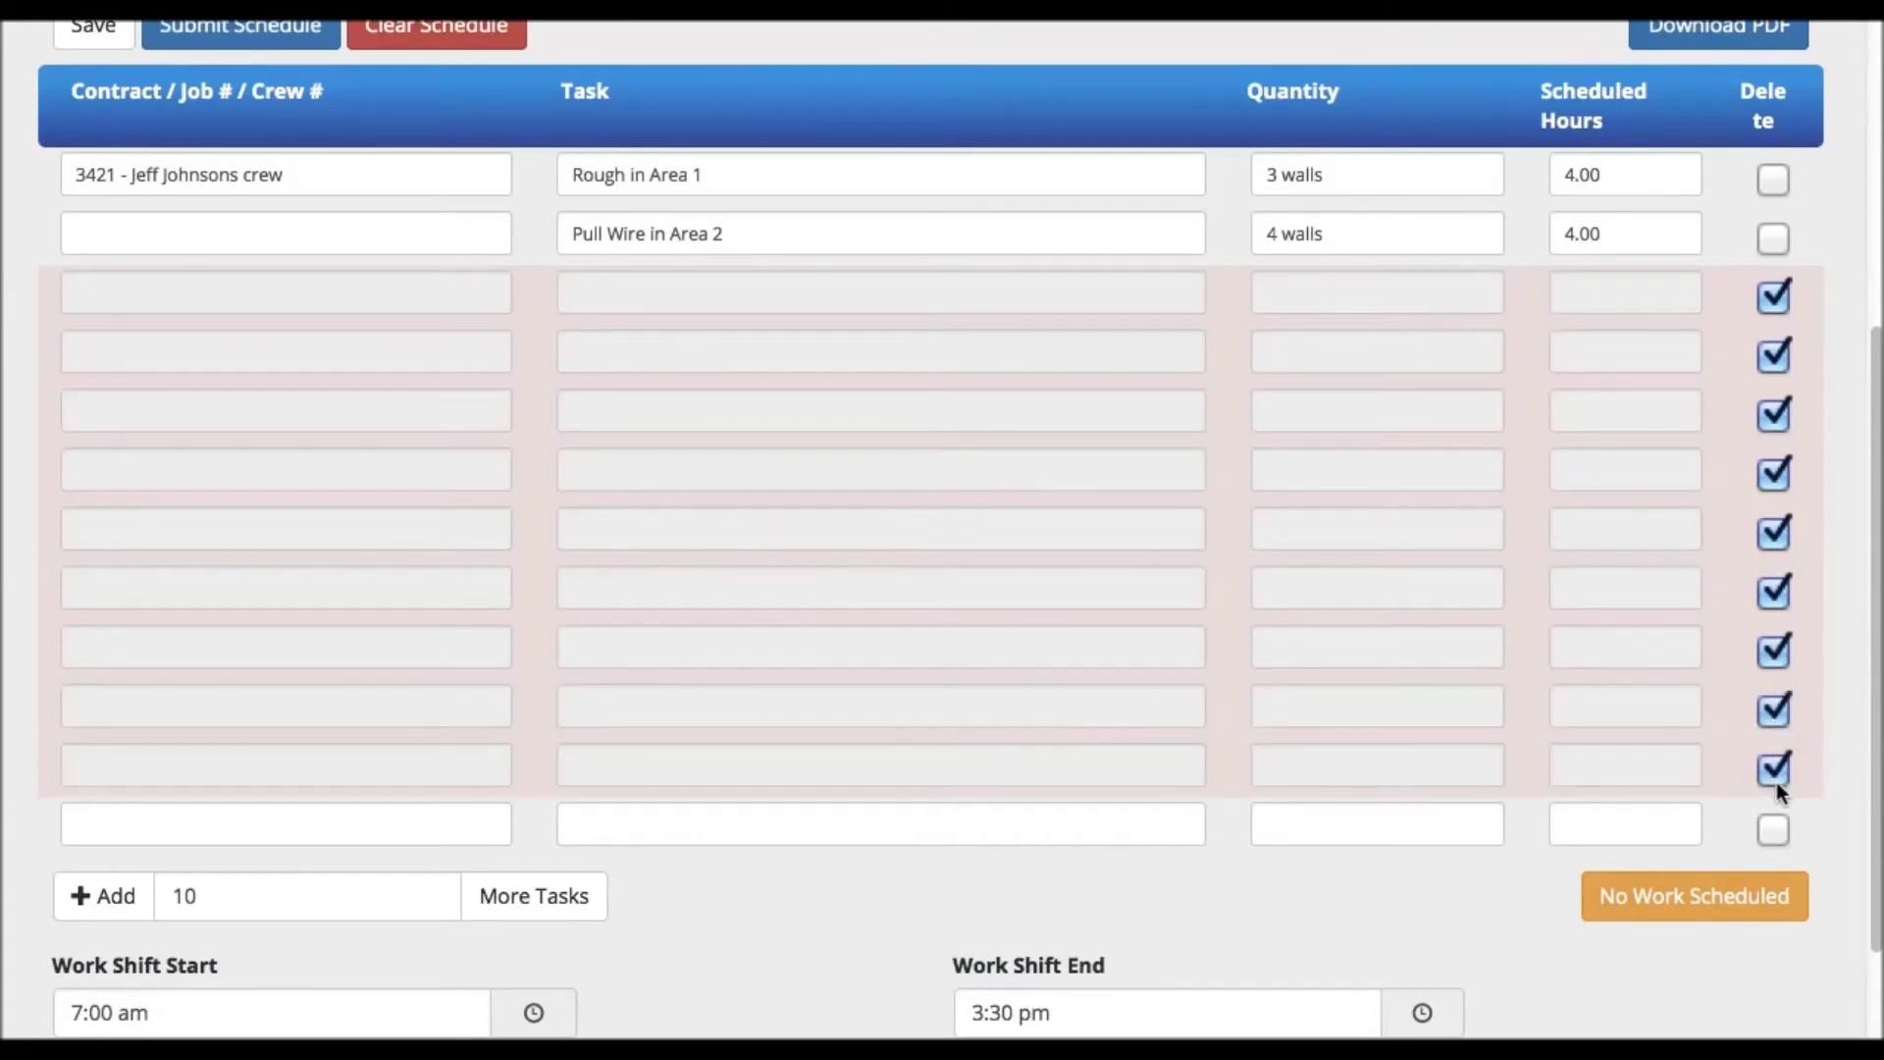
{"action": "left_click", "coordinate": [1777, 826]}
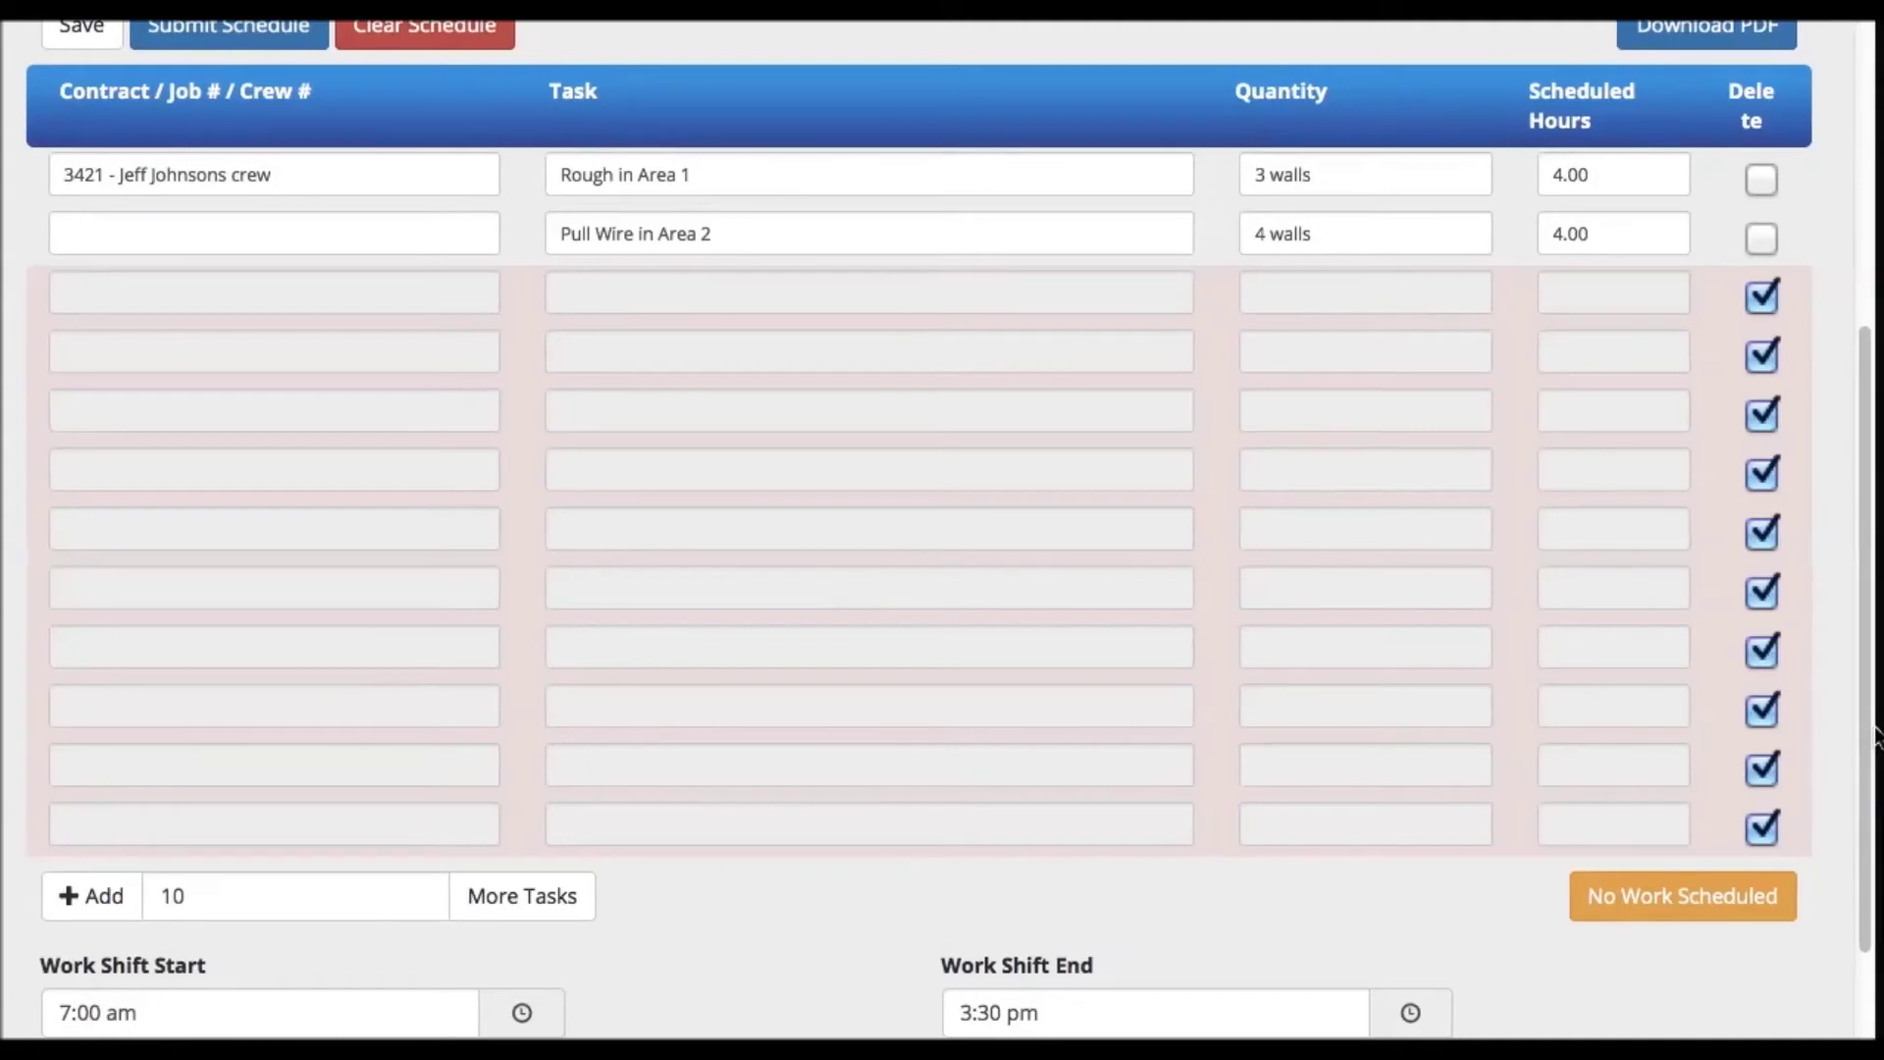
{"action": "scroll", "coordinate": [444, 355], "scroll_direction": "up", "scroll_amount": 3}
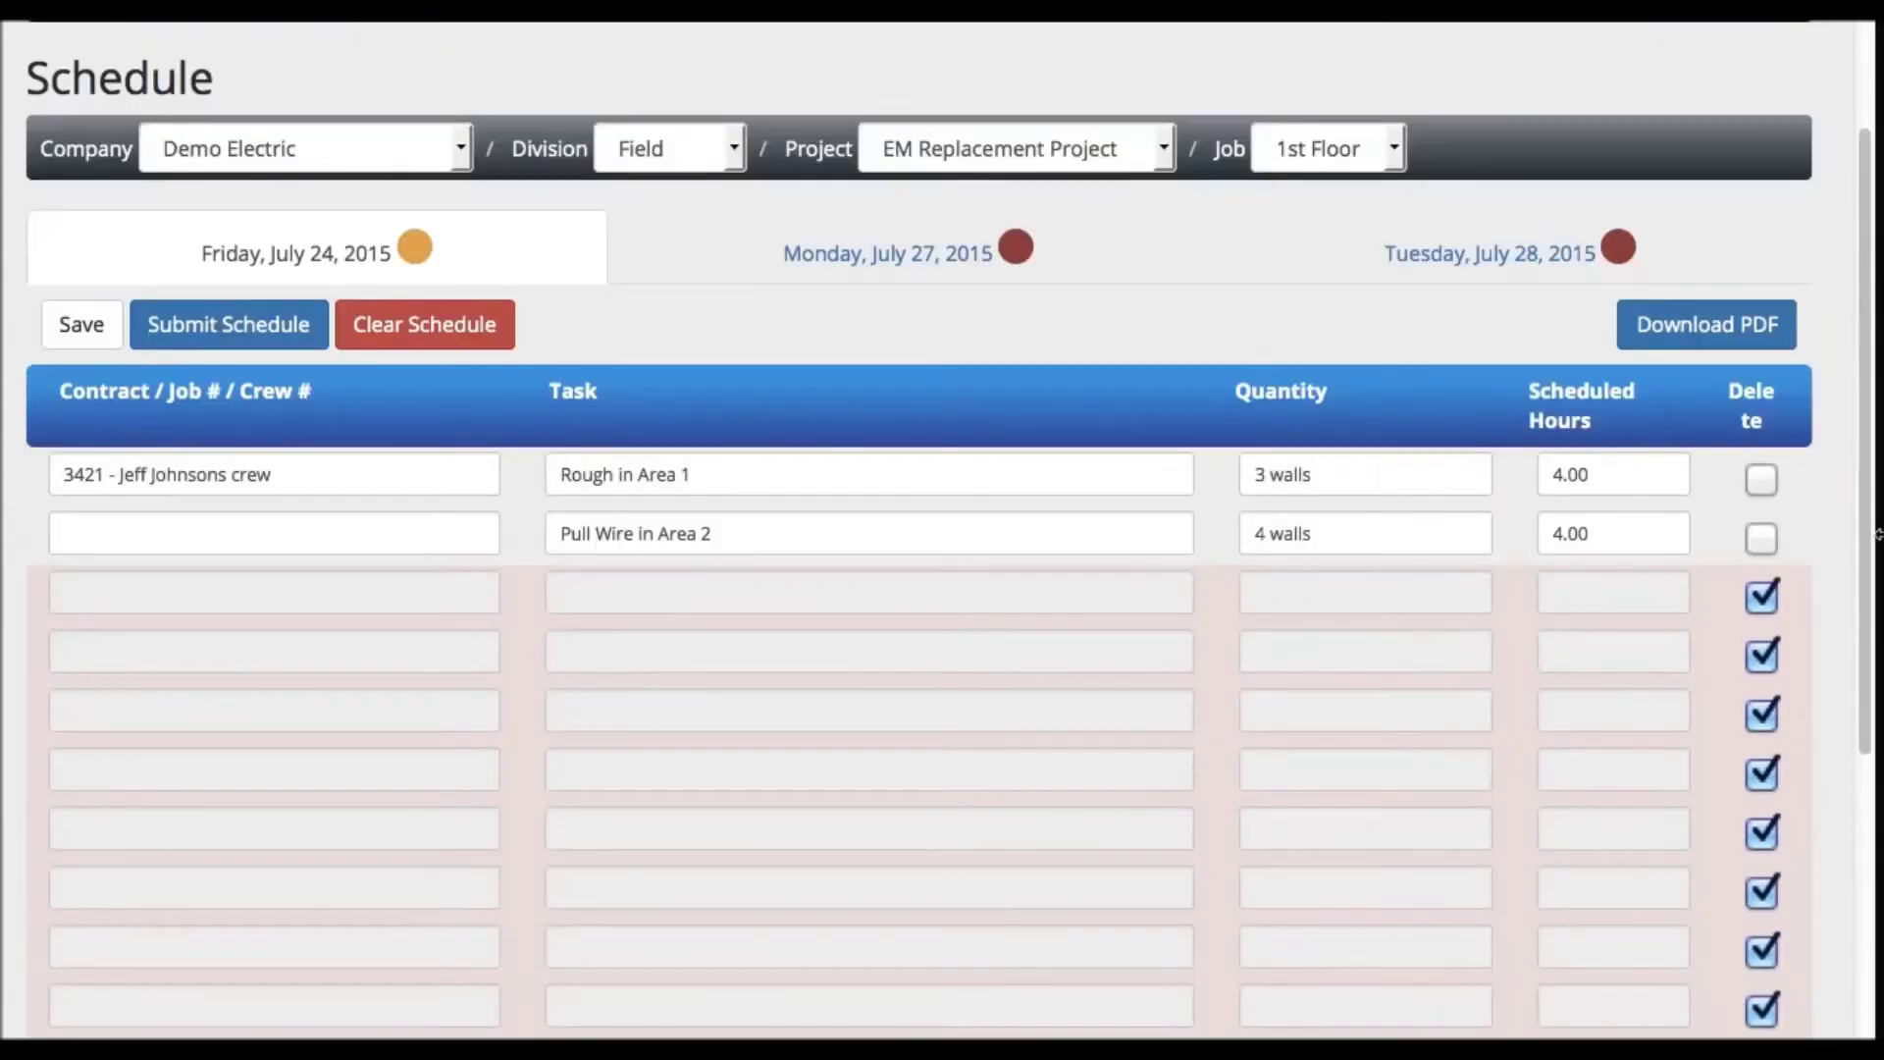
- Submit the Friday, July 24, 2015 schedule and confirm the submission
{"action": "left_click", "coordinate": [249, 339]}
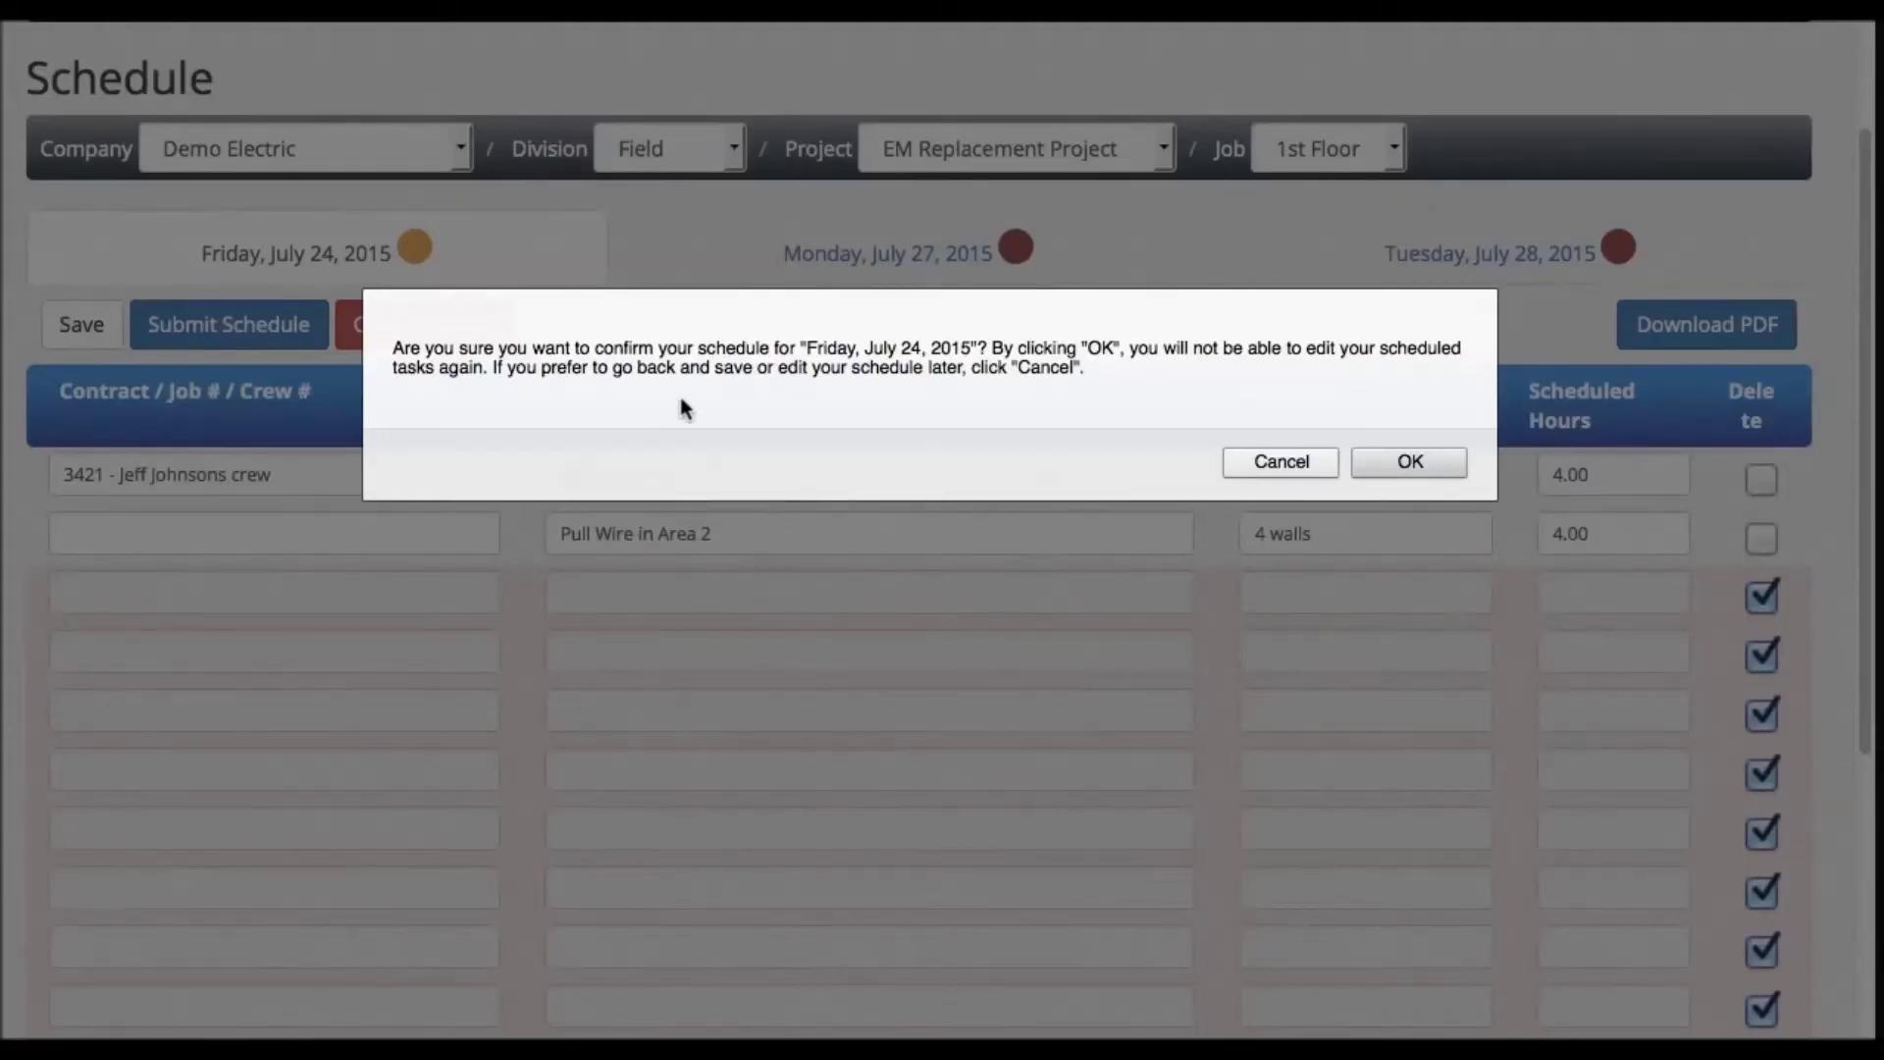
{"action": "left_click", "coordinate": [1386, 463]}
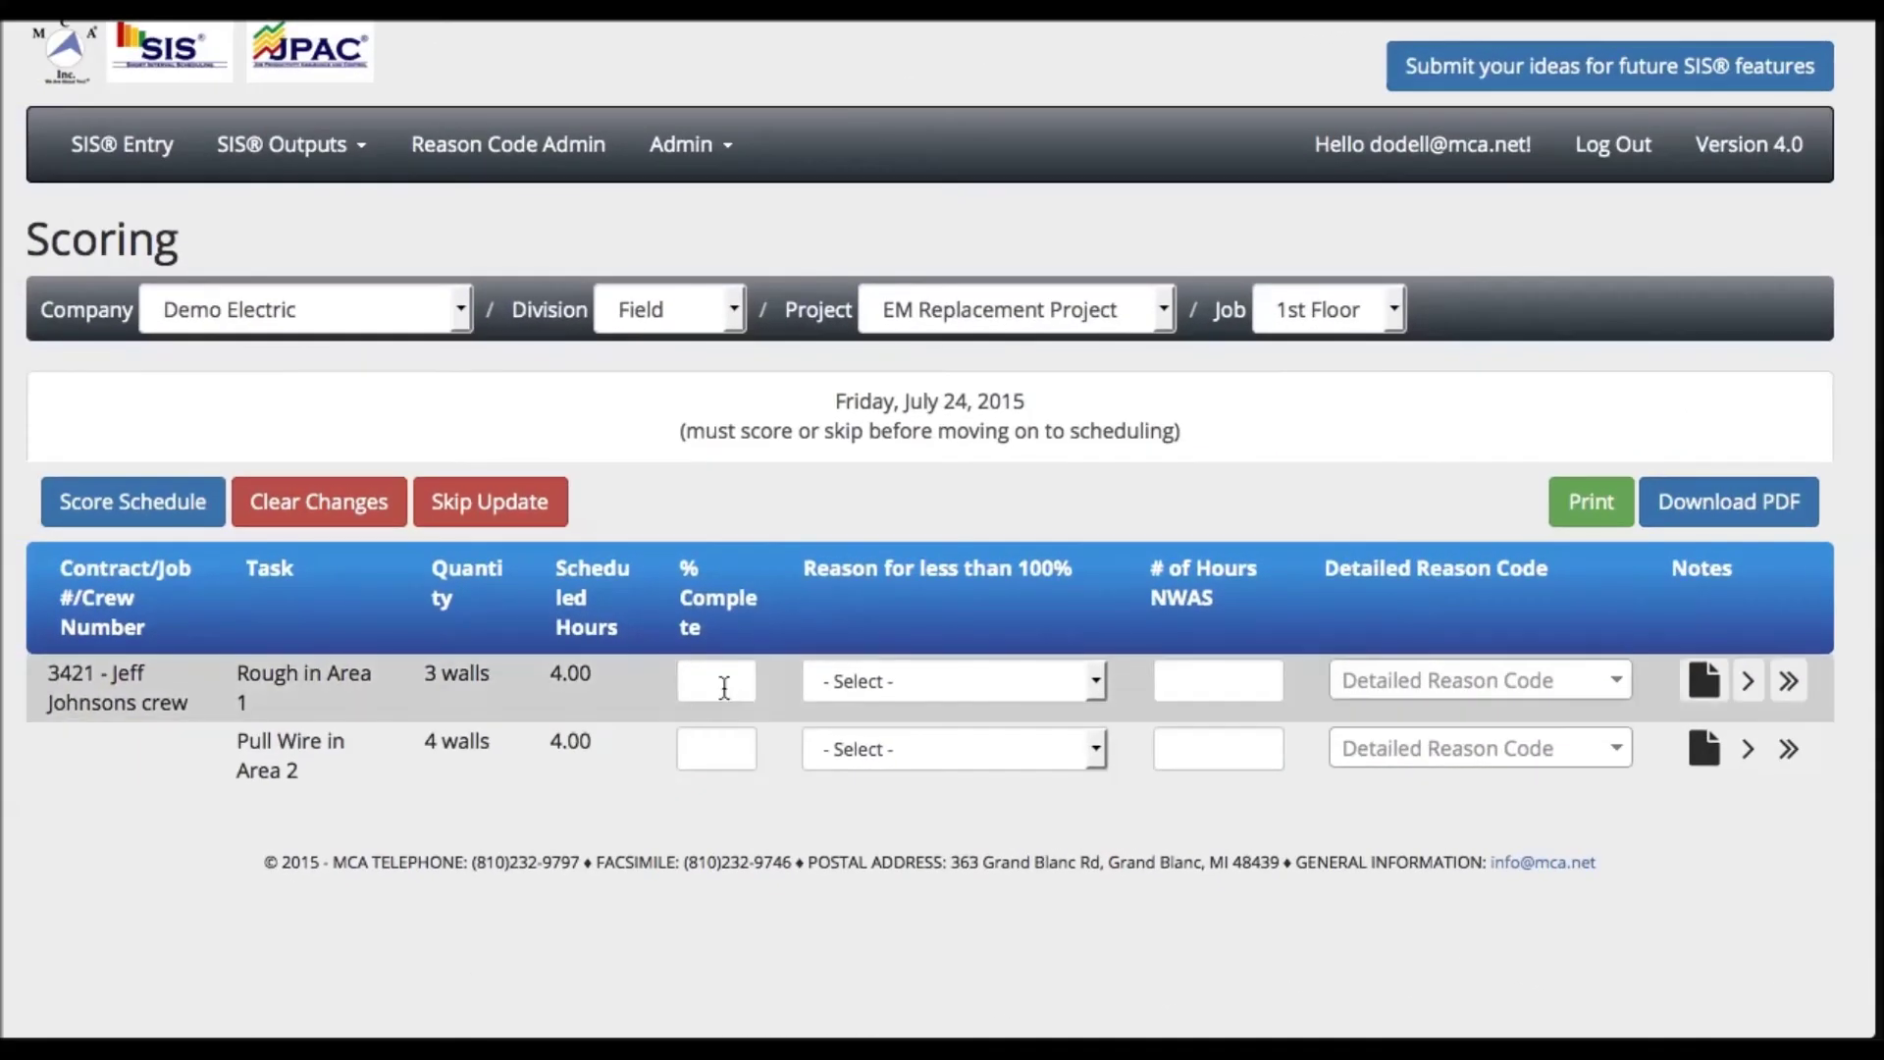
- Score Rough in Area 1 at 100% and Pull Wire in Area 2 at 20% complete
{"action": "left_click", "coordinate": [720, 682]}
{"action": "type", "text": "100"}
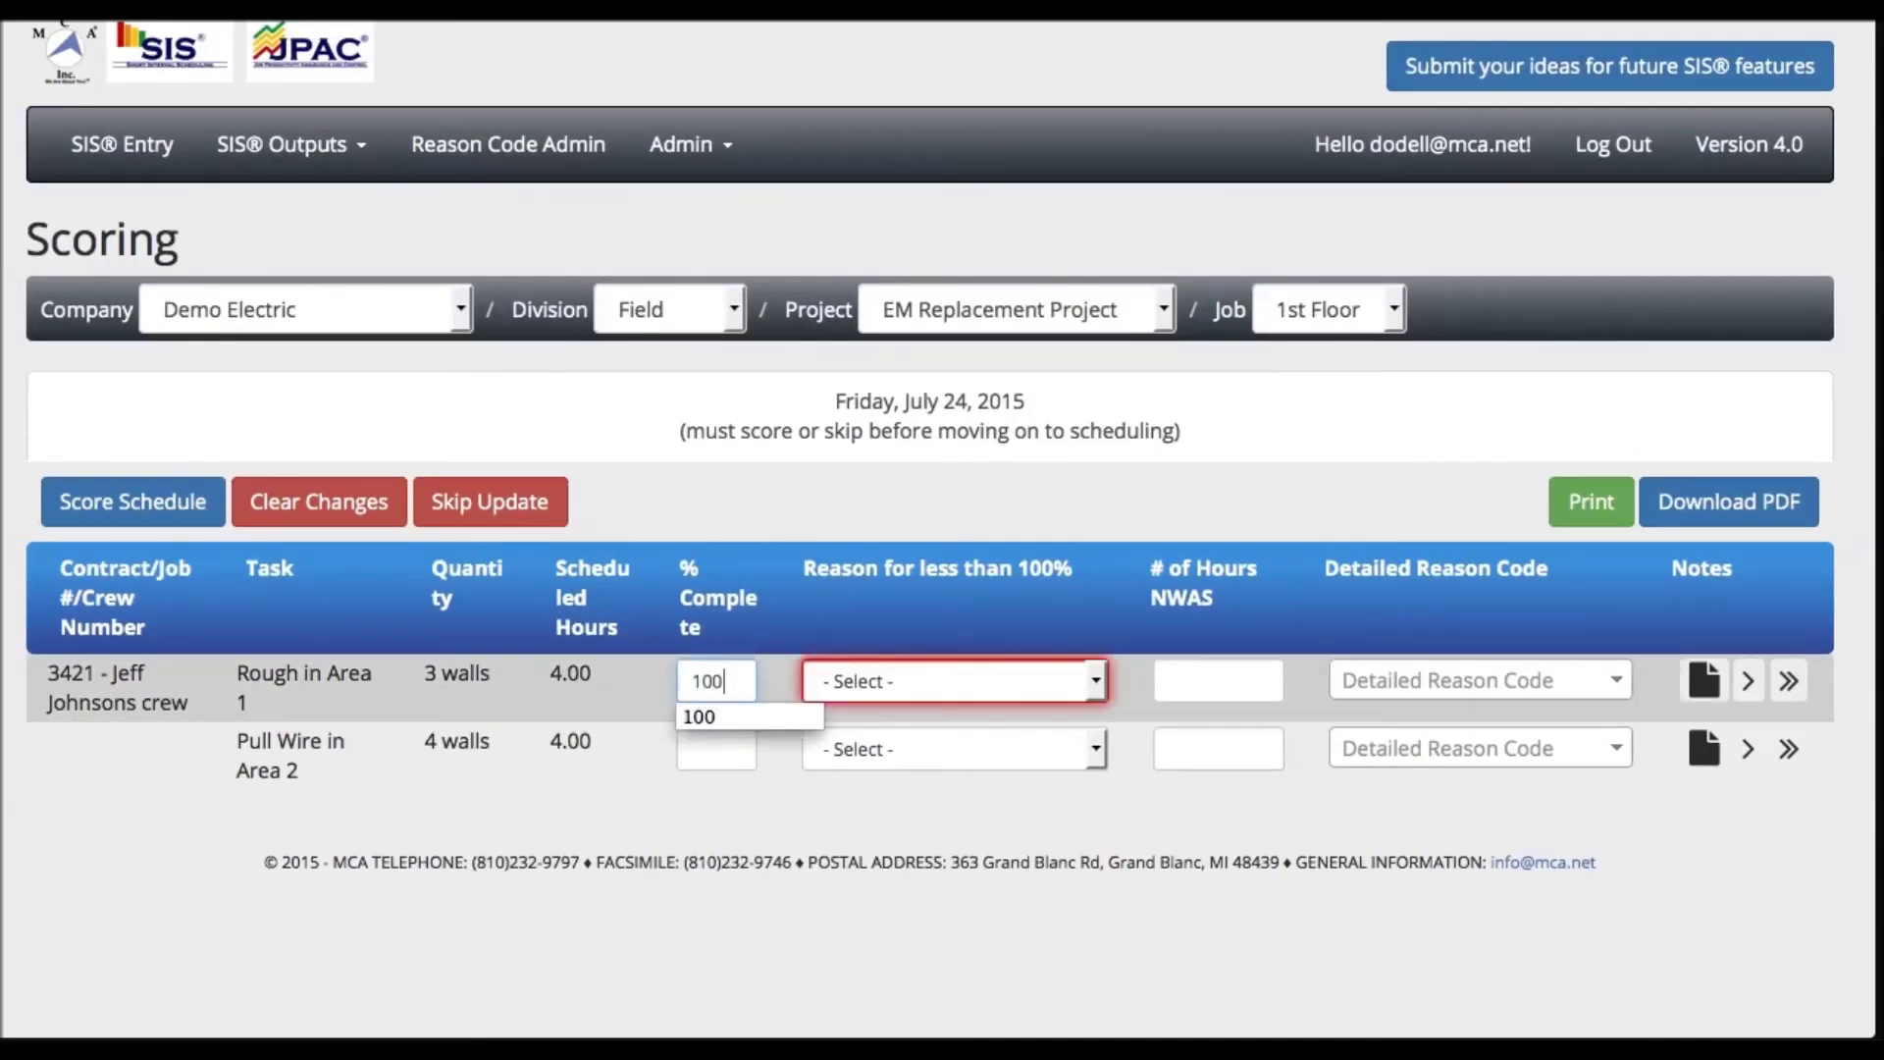
{"action": "left_click", "coordinate": [706, 751]}
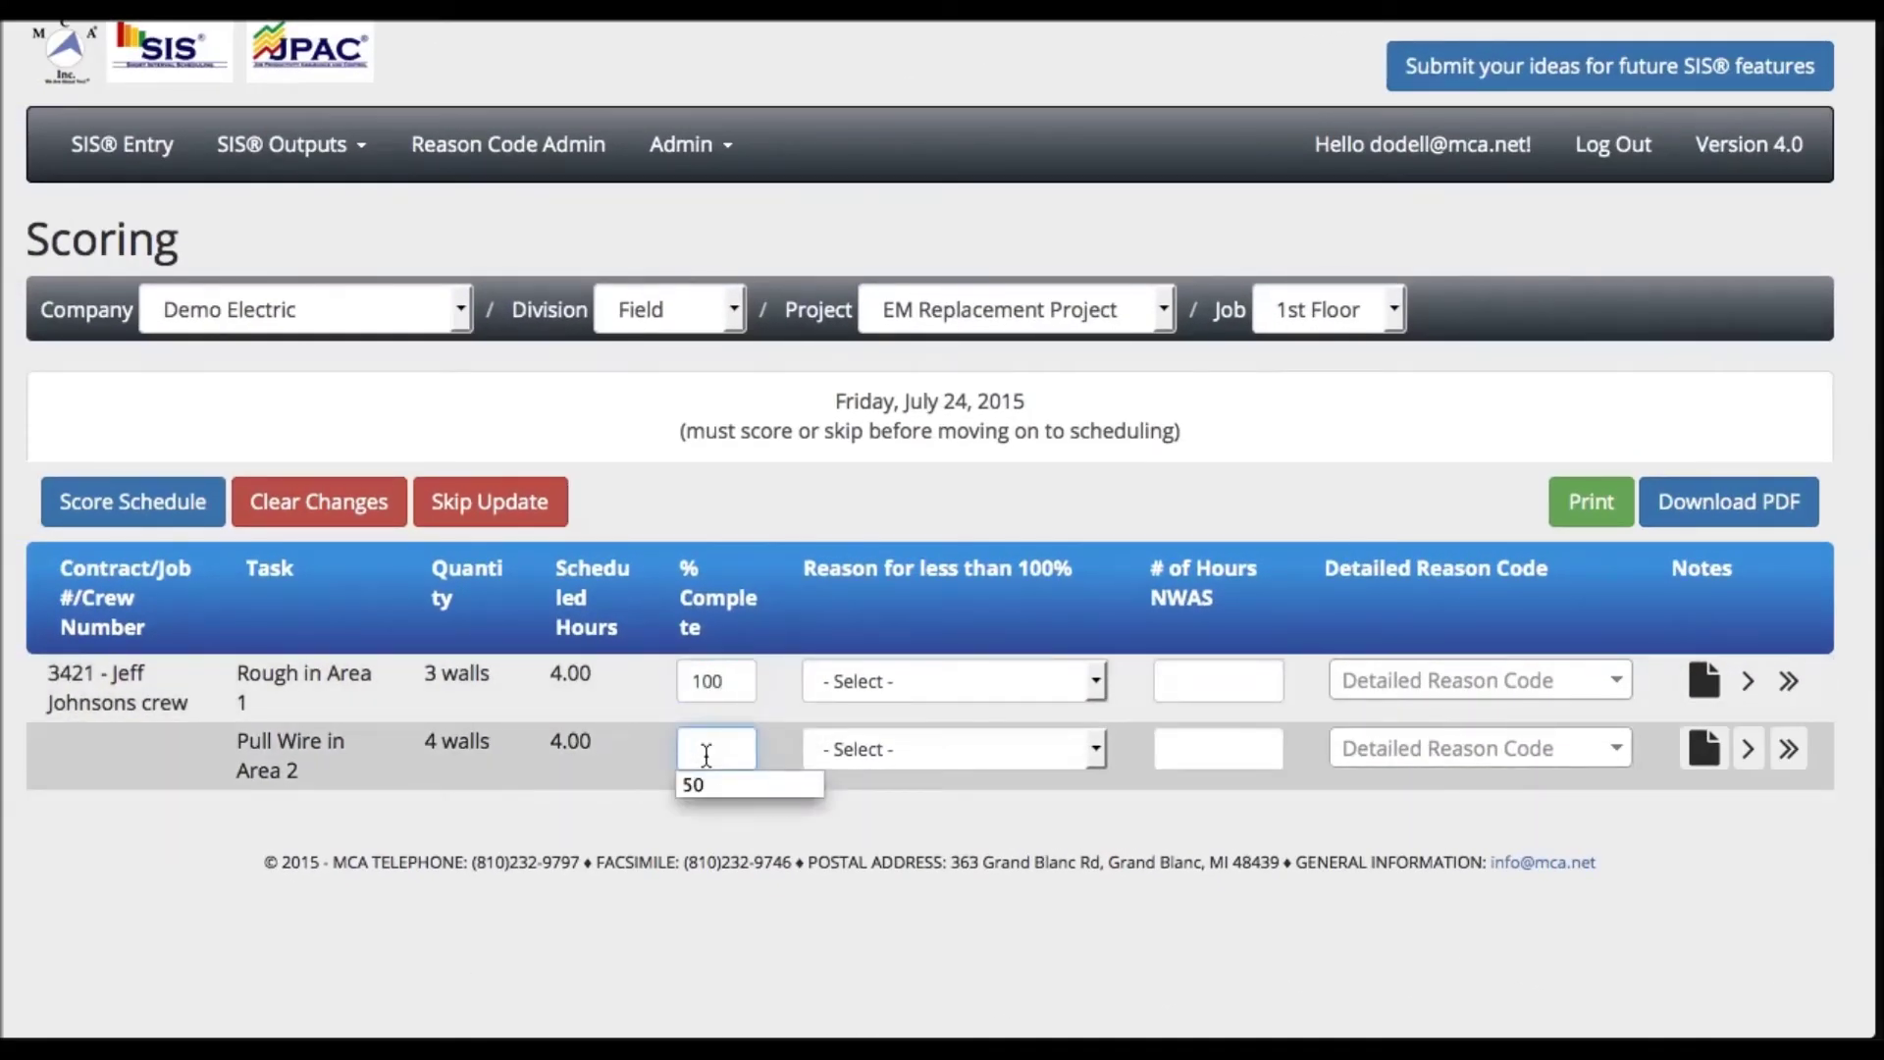
{"action": "type", "text": "20"}
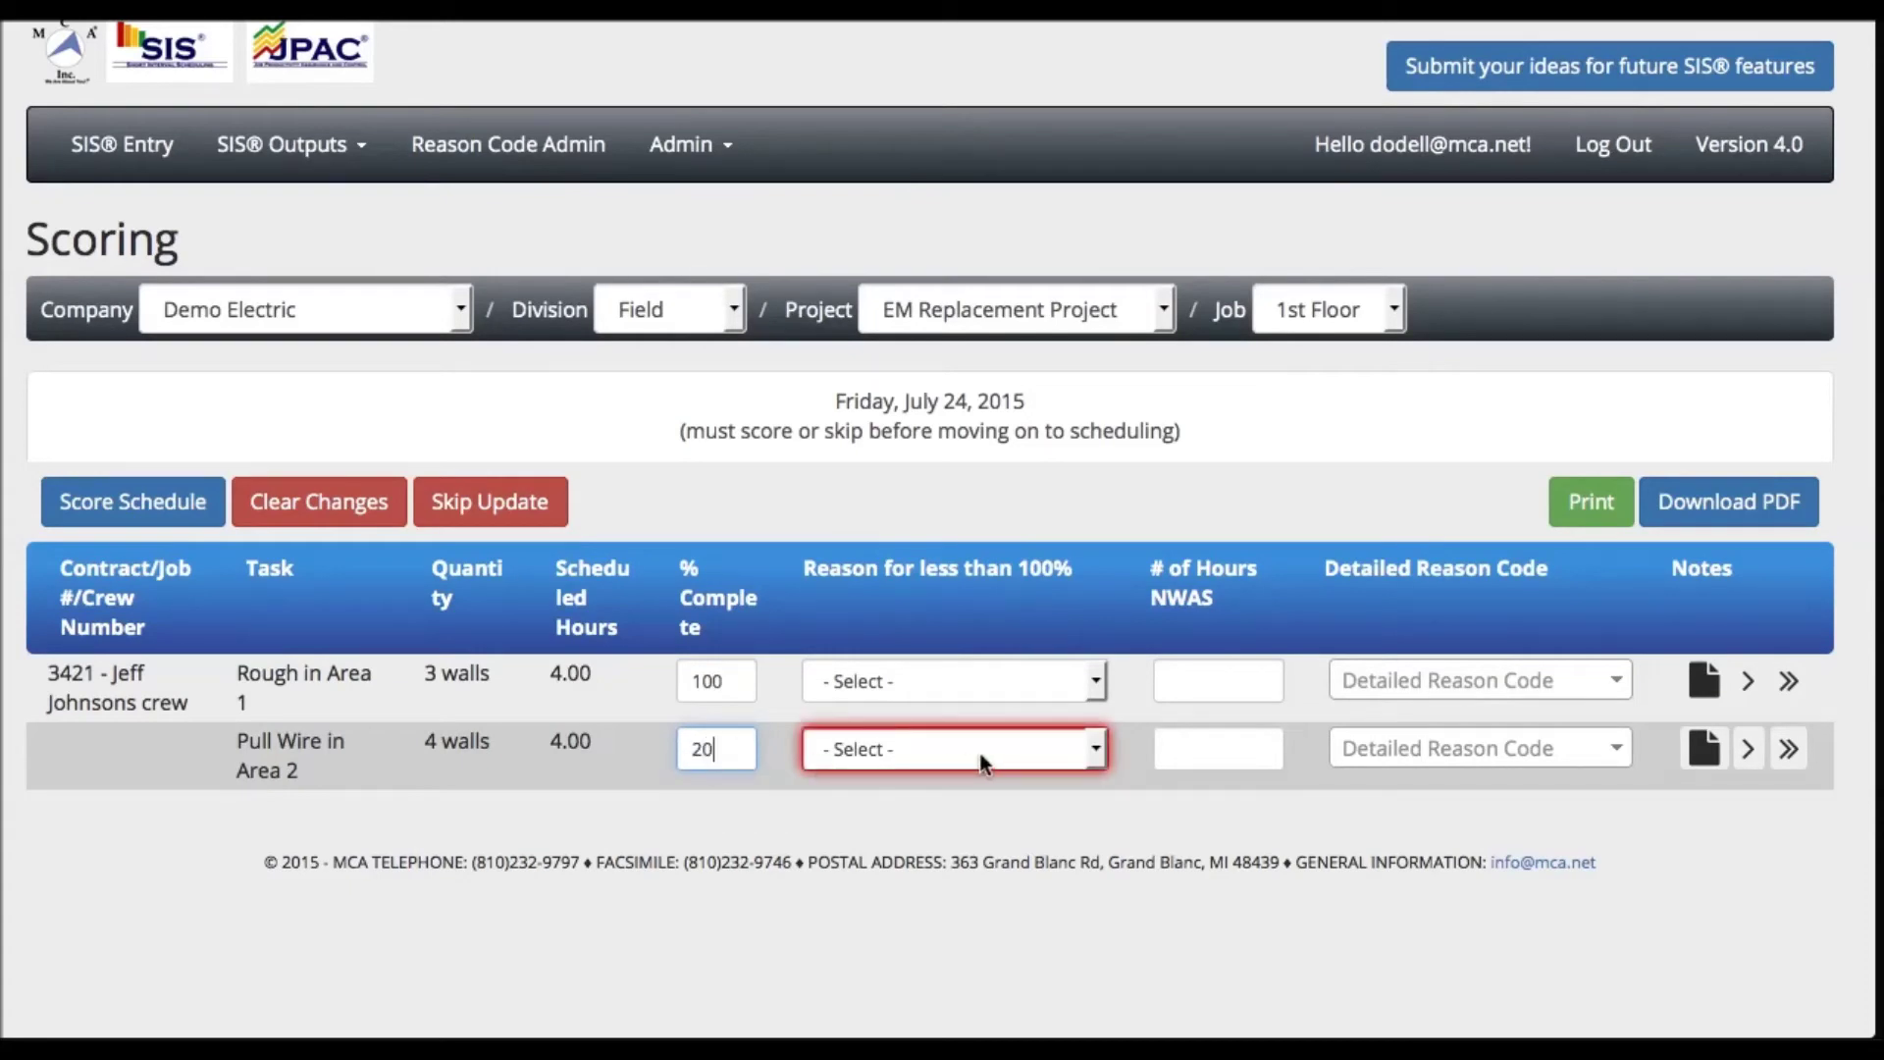
- Give Pull Wire the 8Trade Interference reason and 3 hours not worked
{"action": "left_click", "coordinate": [1098, 750]}
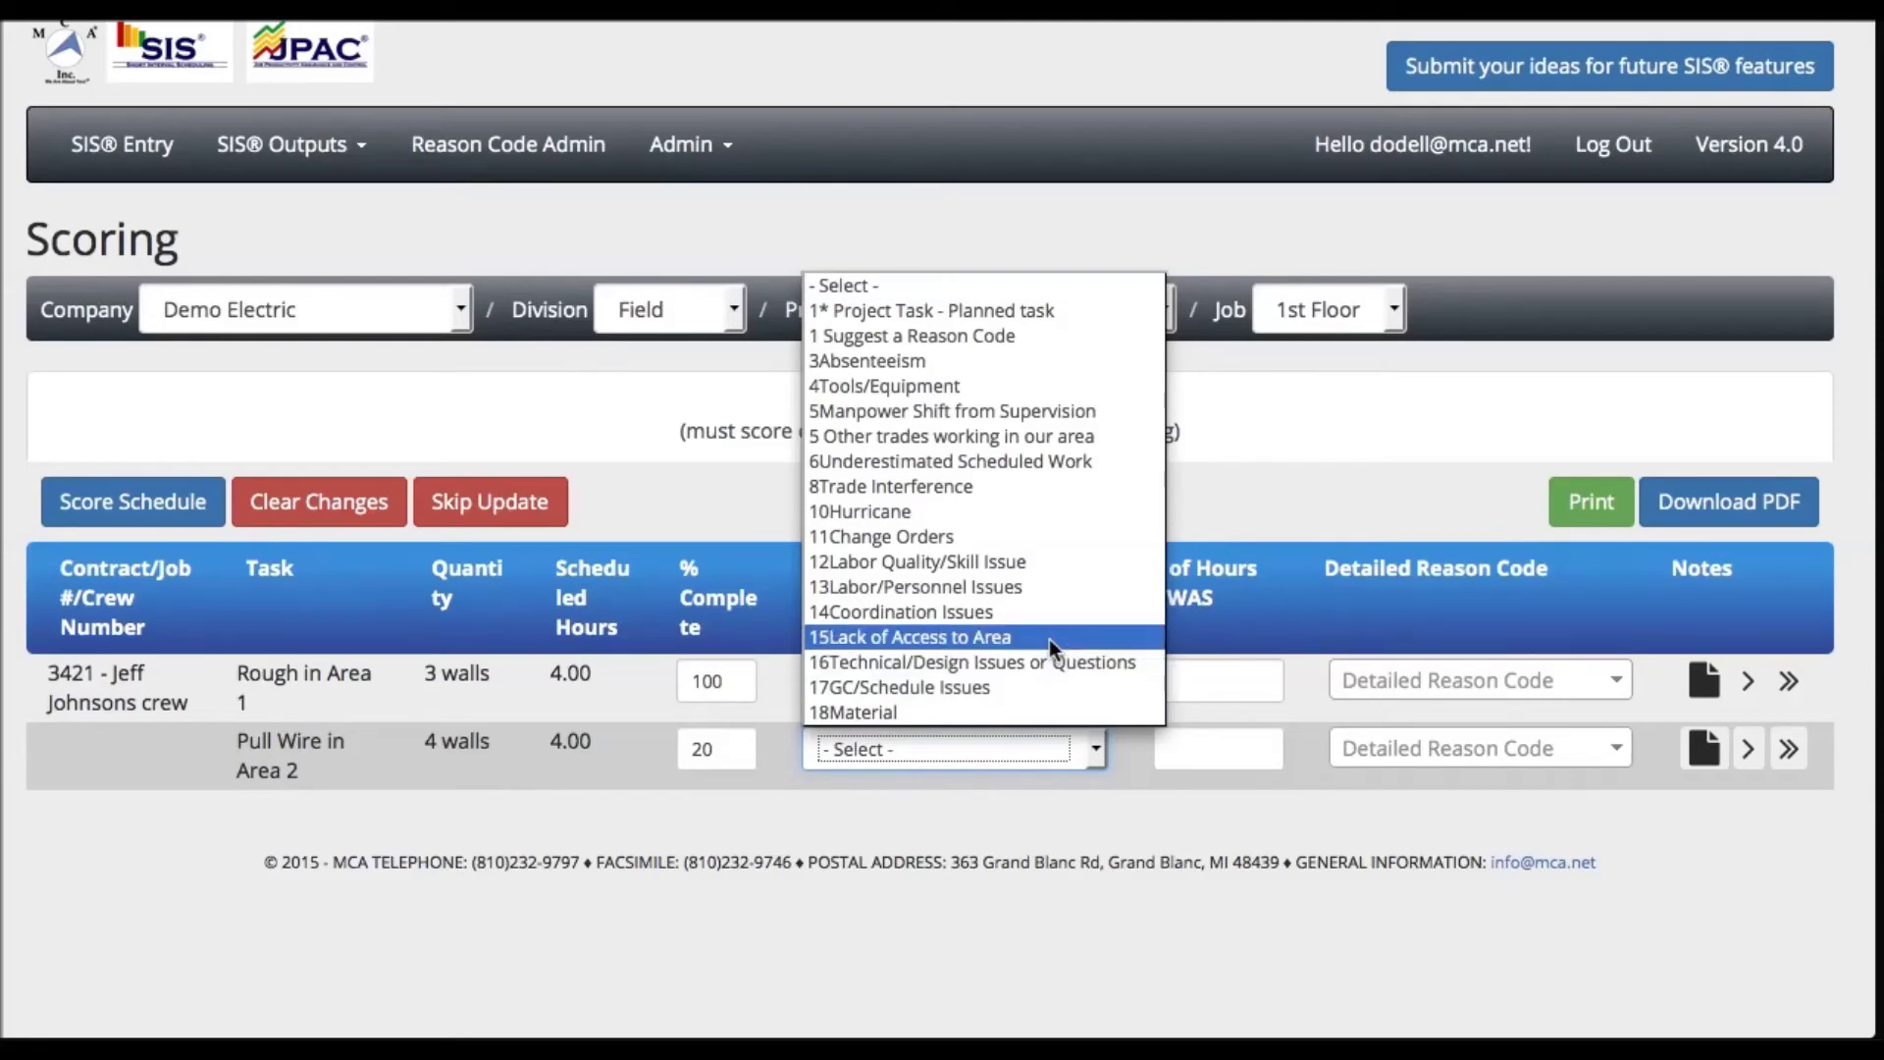
{"action": "left_click", "coordinate": [1009, 484]}
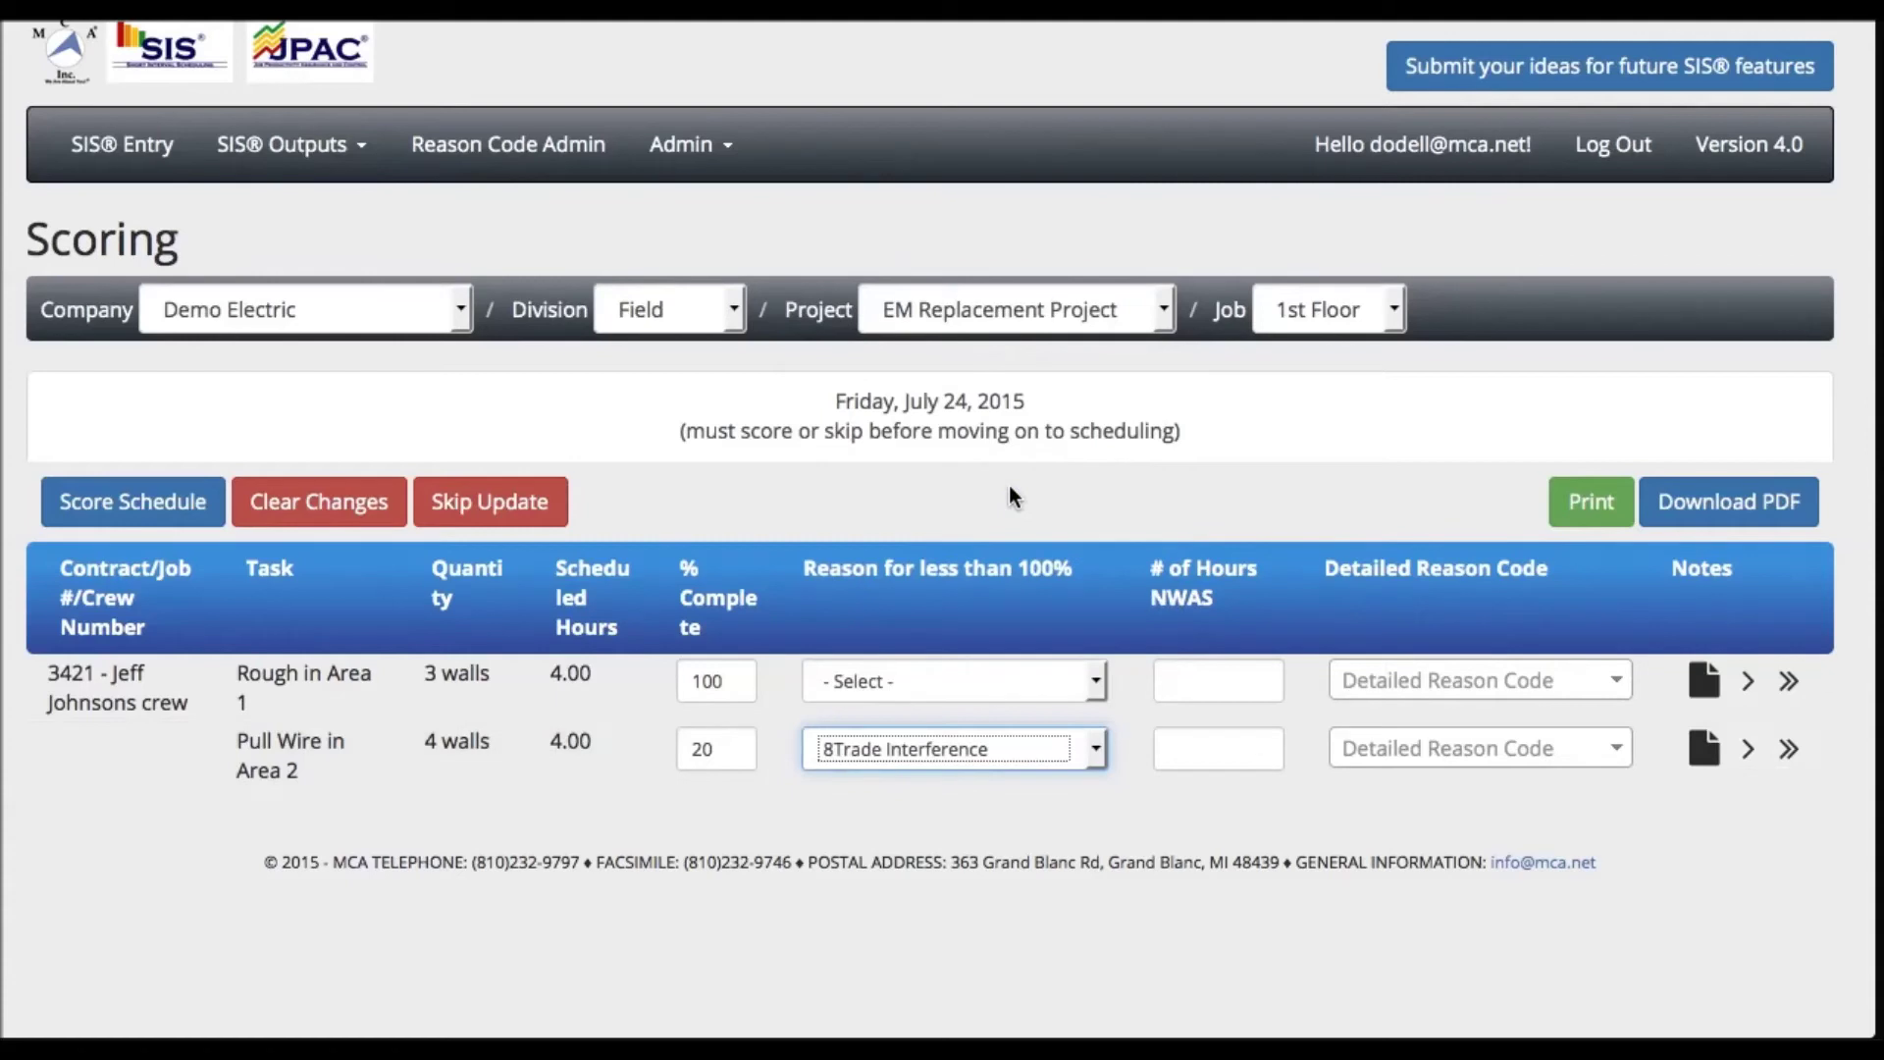
{"action": "left_click", "coordinate": [1184, 753]}
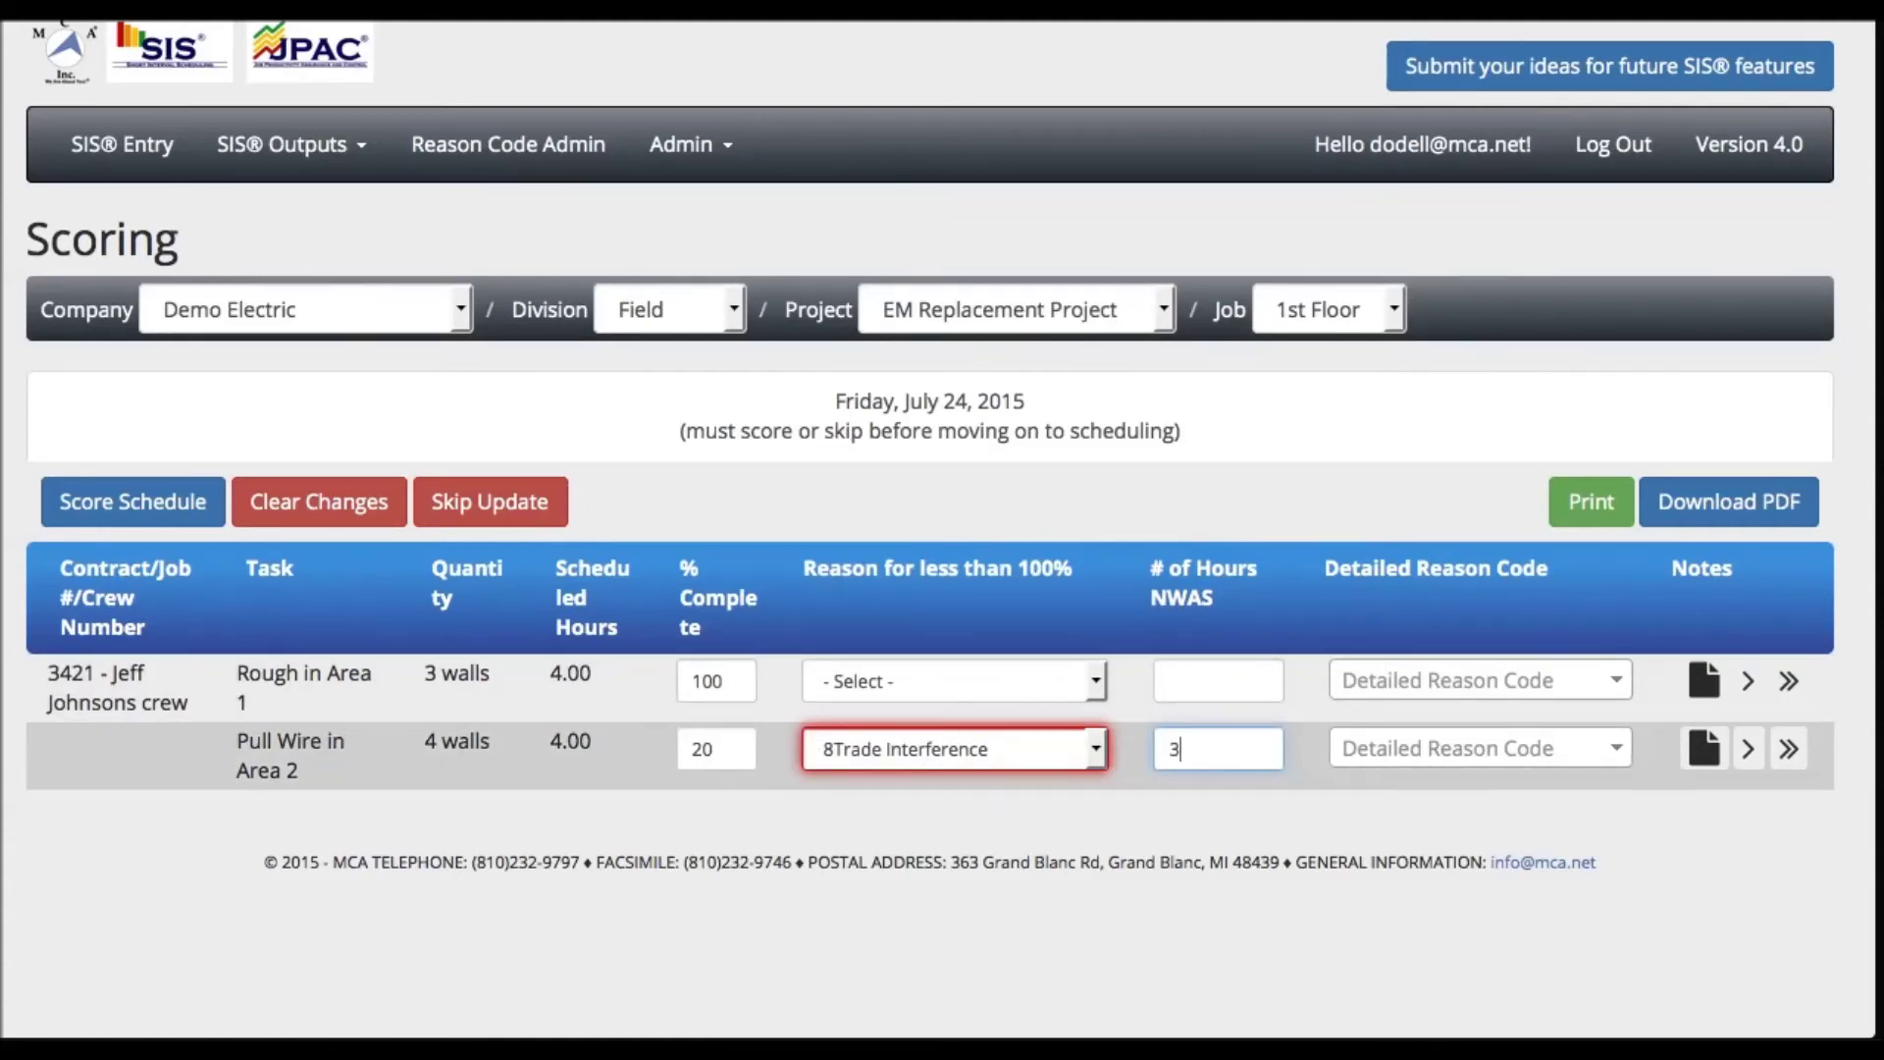
- Add the floor-finishers detailed reason to Pull Wire and push it to Monday, July 27
{"action": "left_click", "coordinate": [1375, 749]}
{"action": "type", "text": "Just got s"}
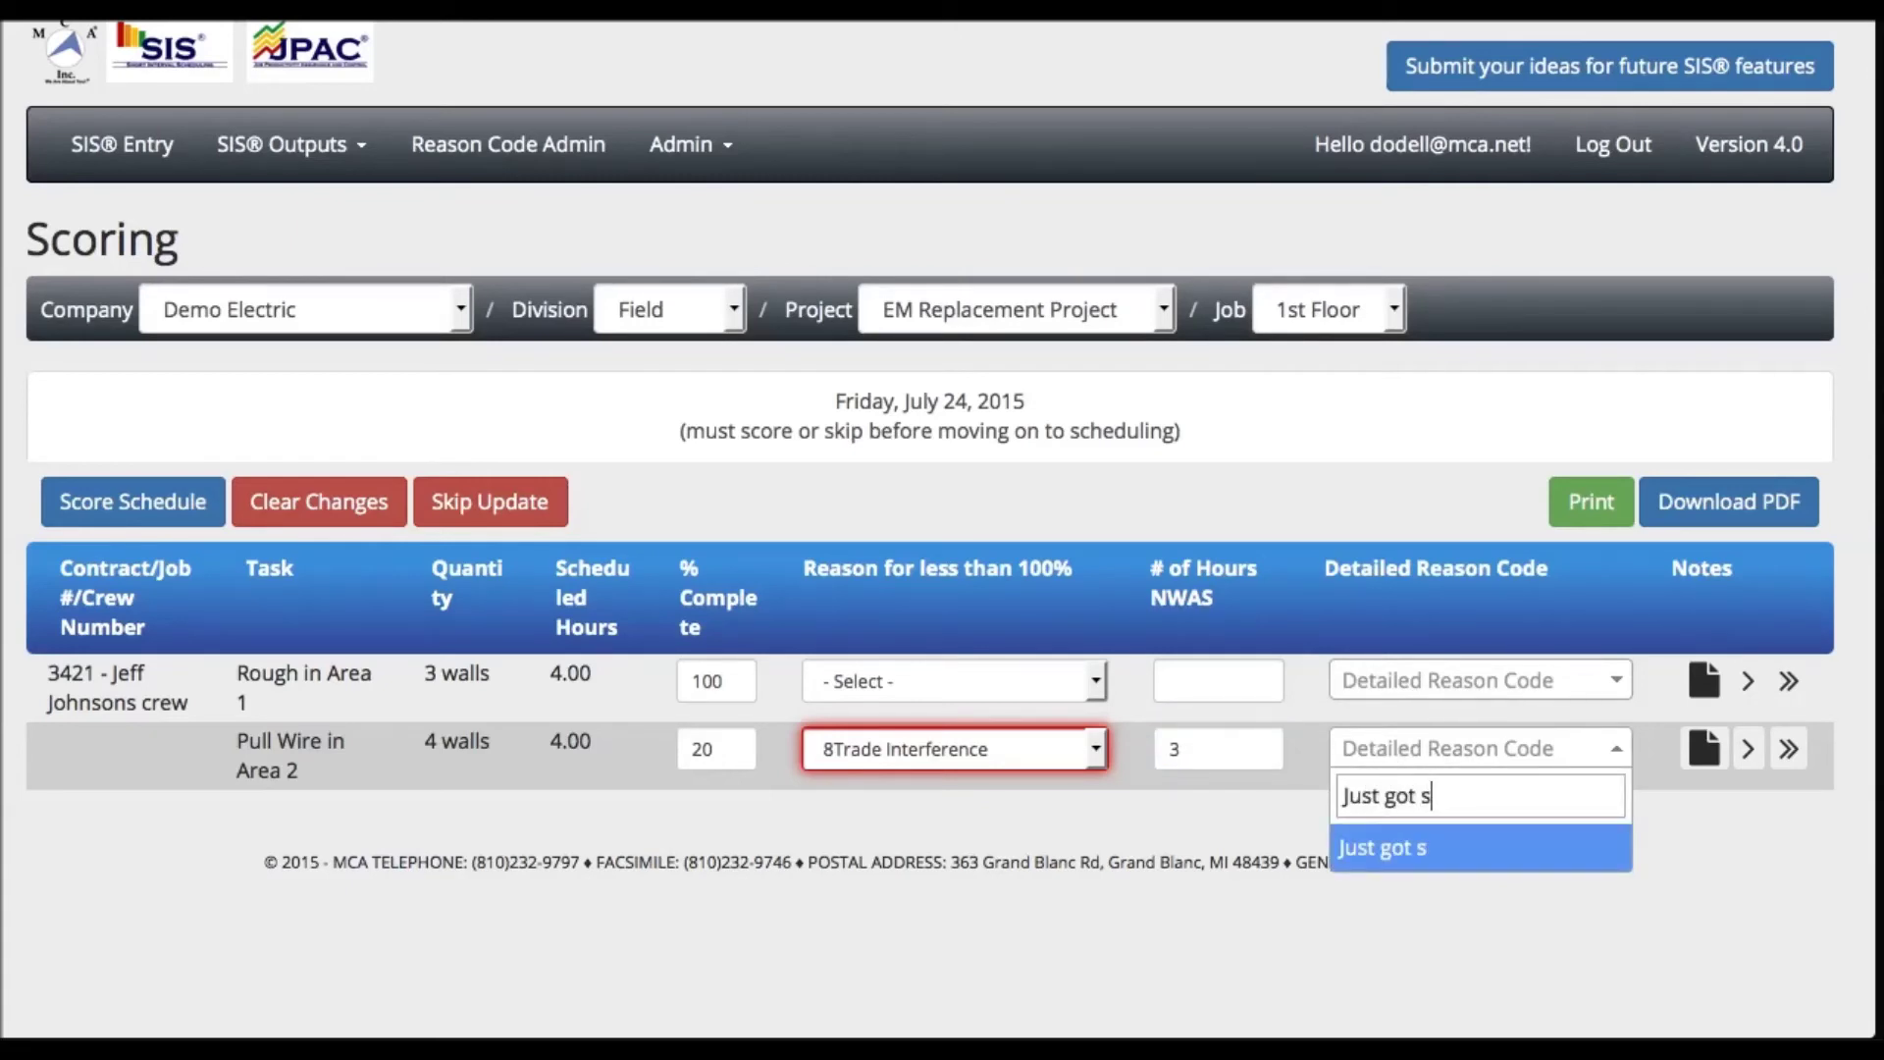
{"action": "type", "text": "tarted when the floor fins"}
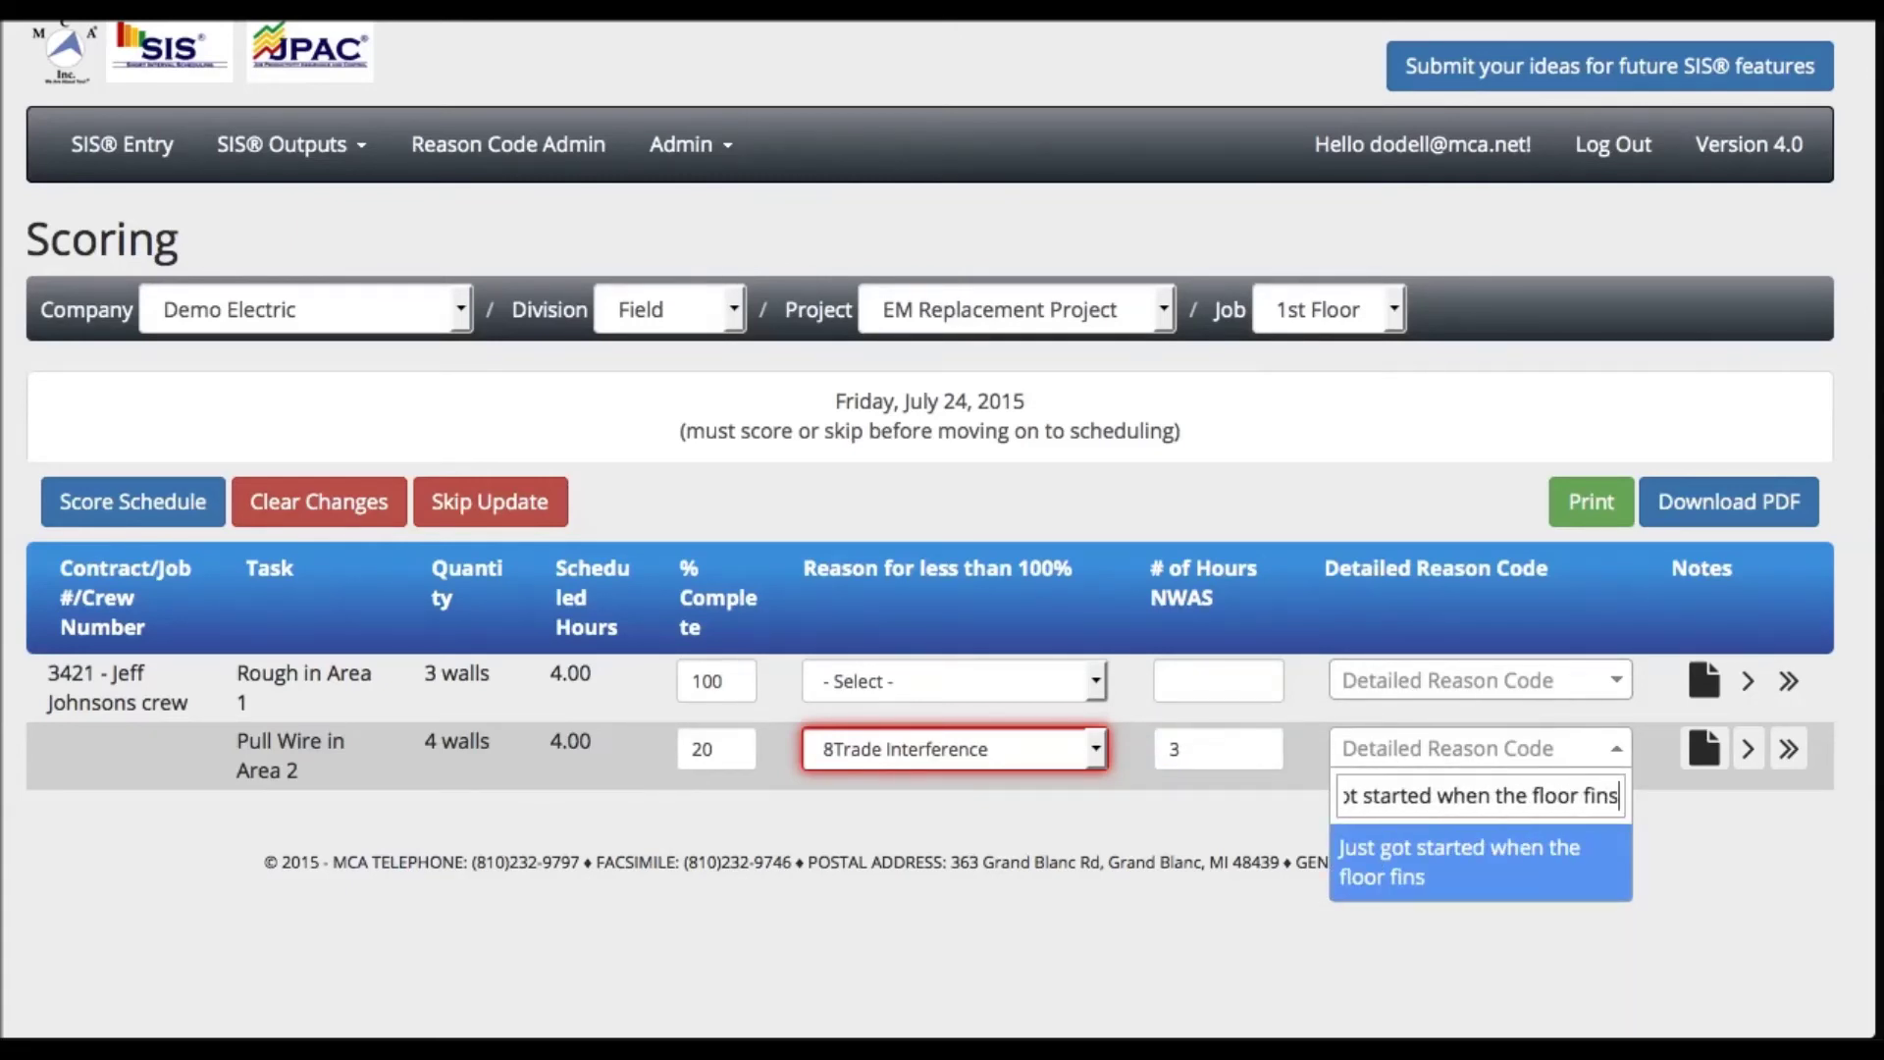
{"action": "type", "text": "hers needed to work in the same "}
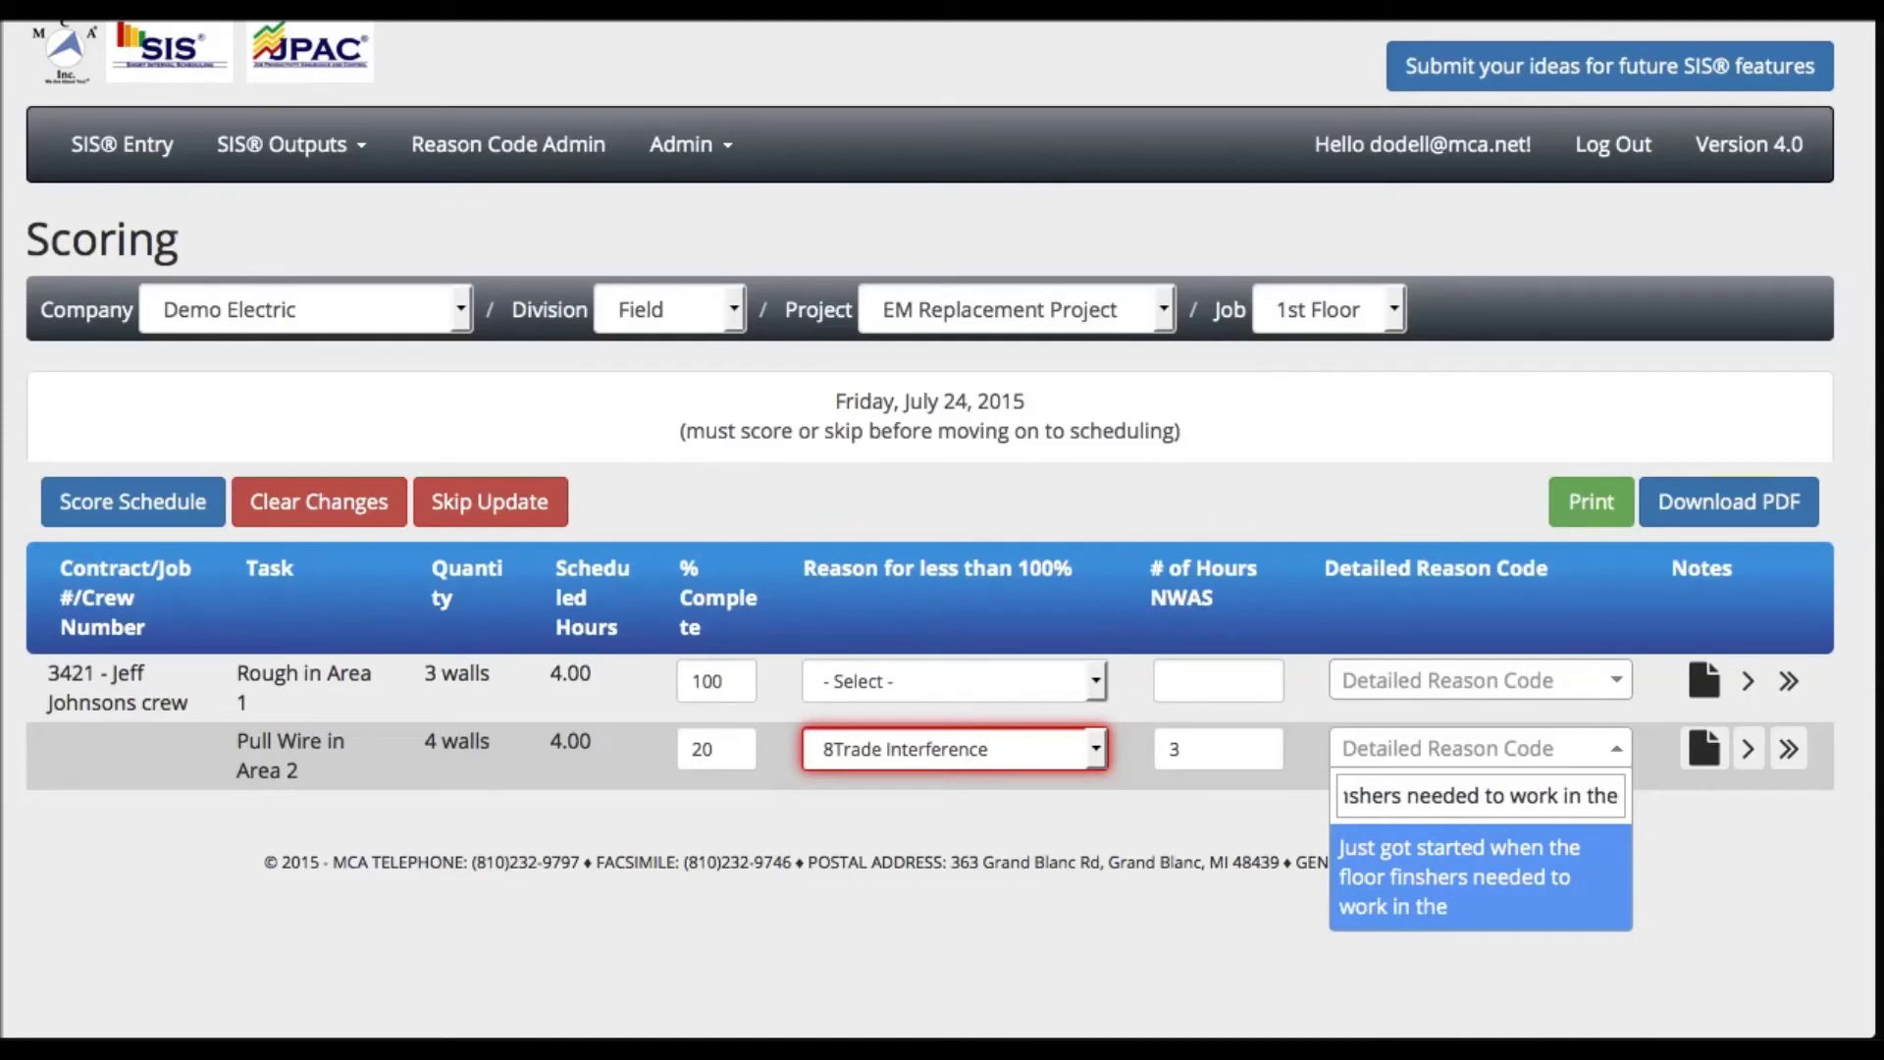
{"action": "type", "text": "area; they kicked us o"}
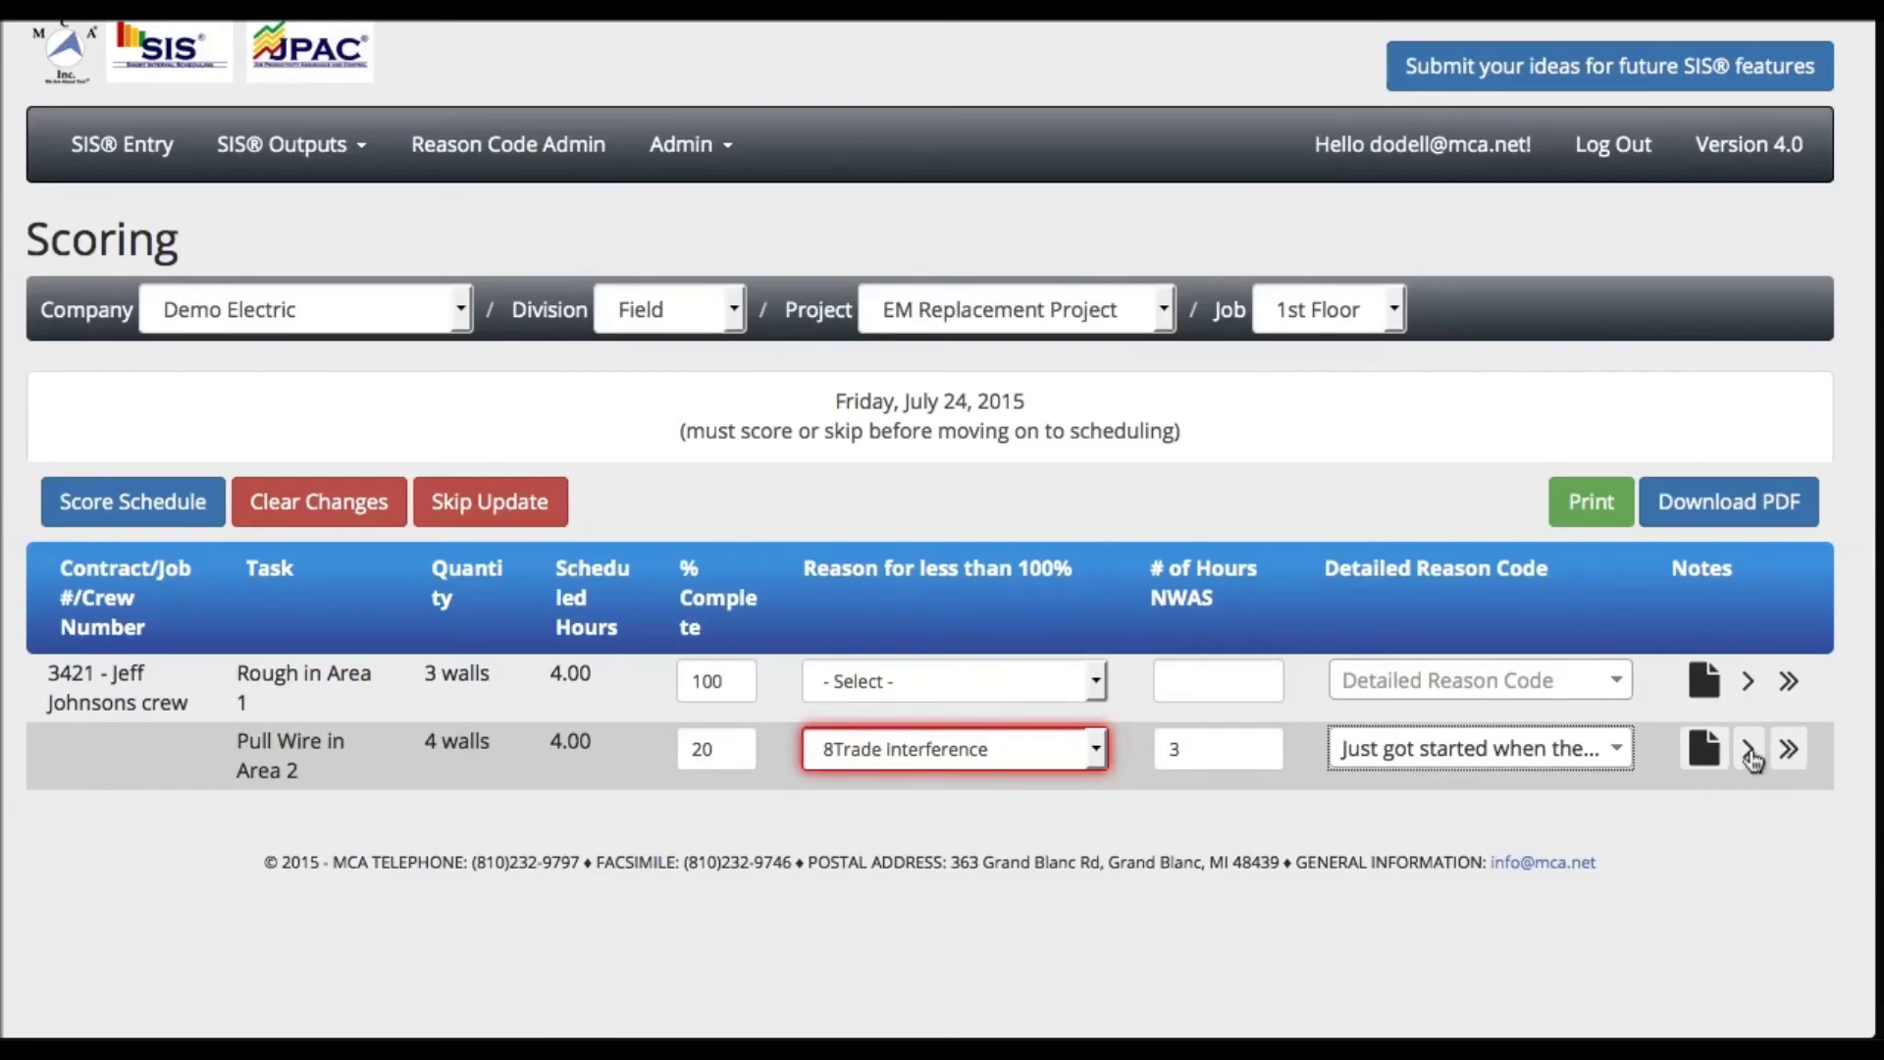
{"action": "left_click", "coordinate": [1752, 759]}
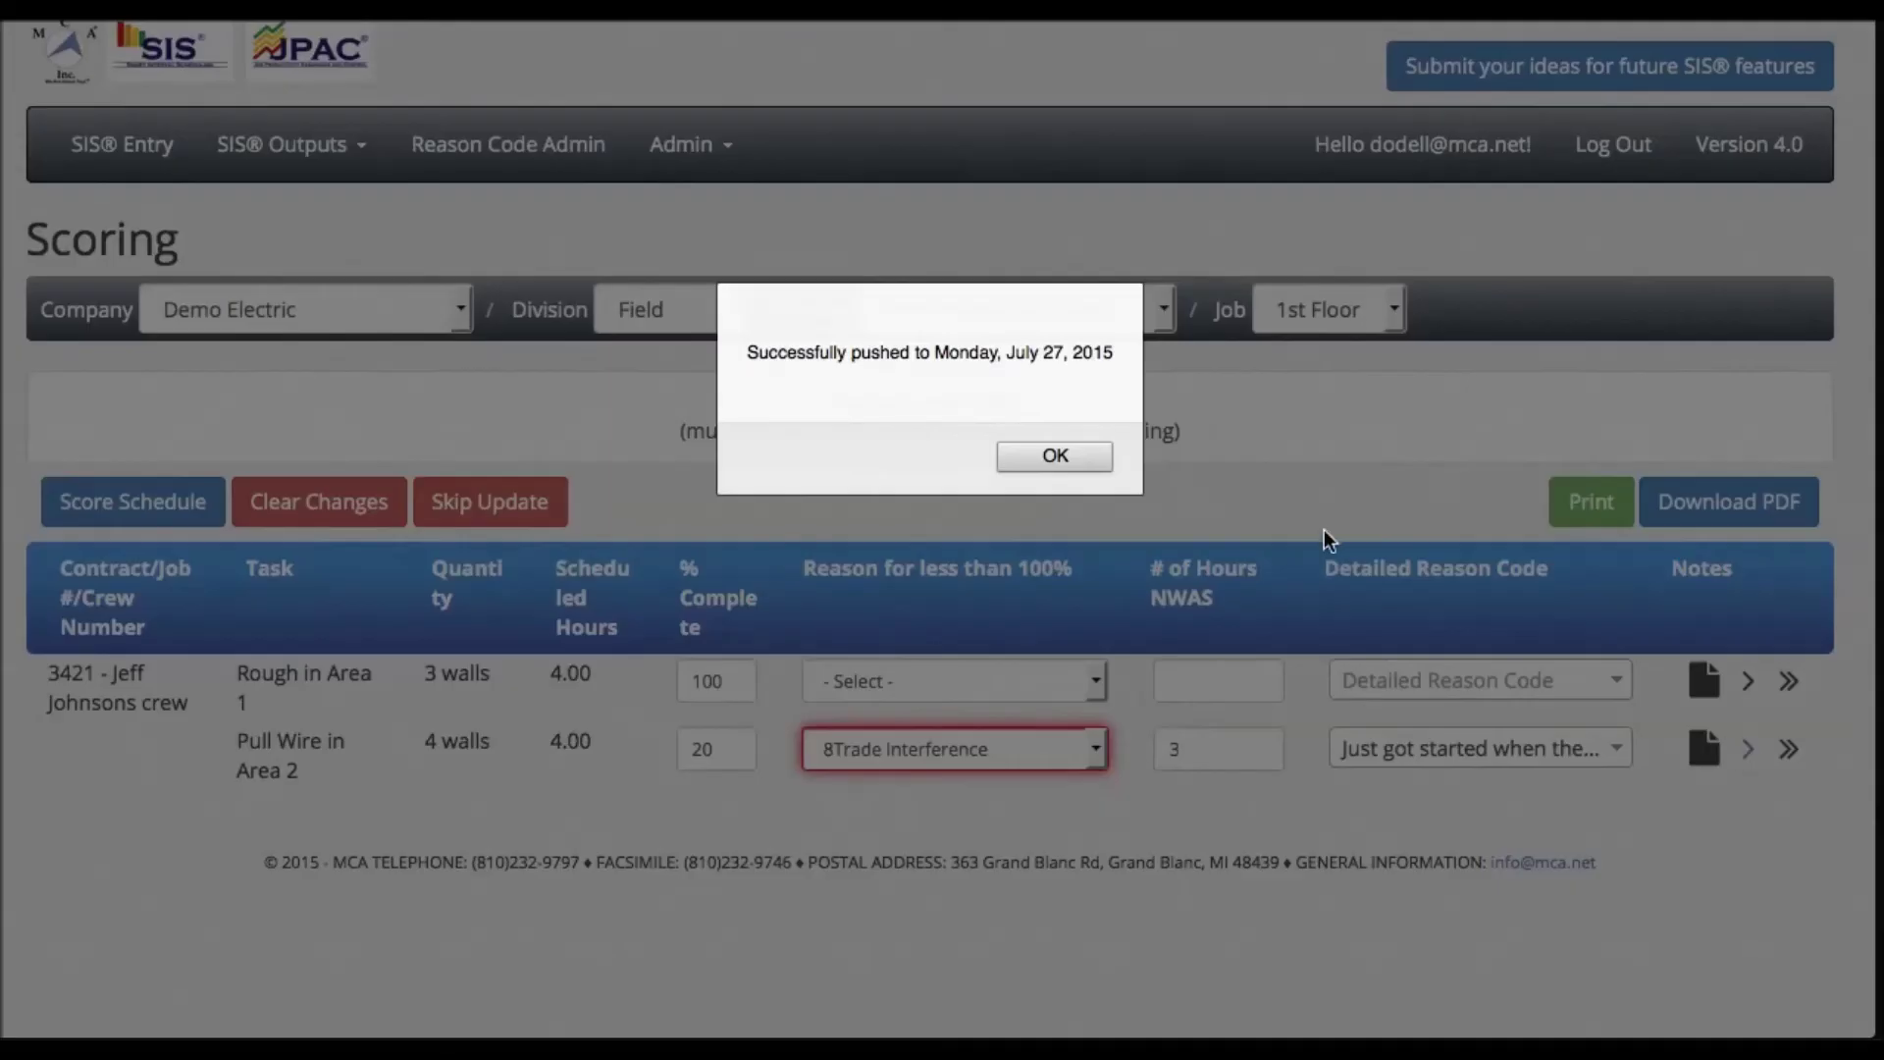
{"action": "left_click", "coordinate": [1032, 457]}
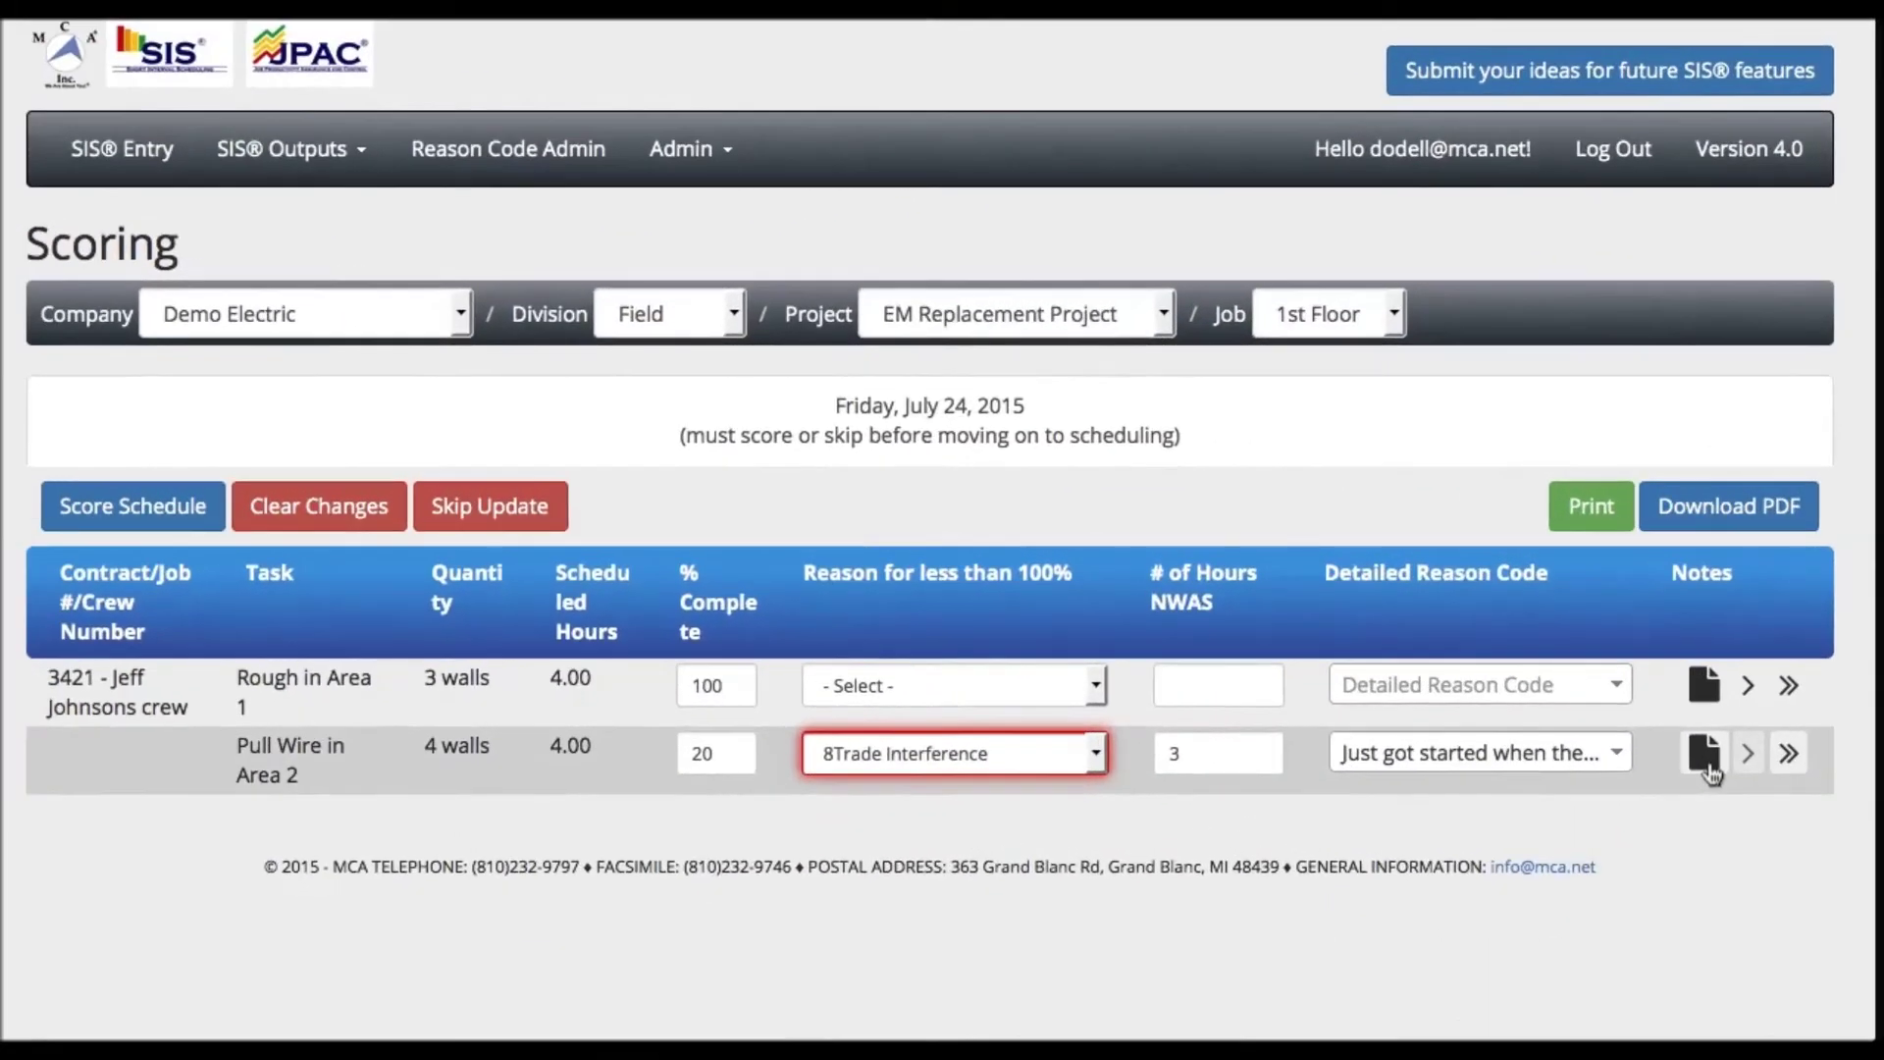
- Save the note 'The floor finishers were not following the schedule put in place for the day.' on Pull Wire
{"action": "left_click", "coordinate": [1707, 768]}
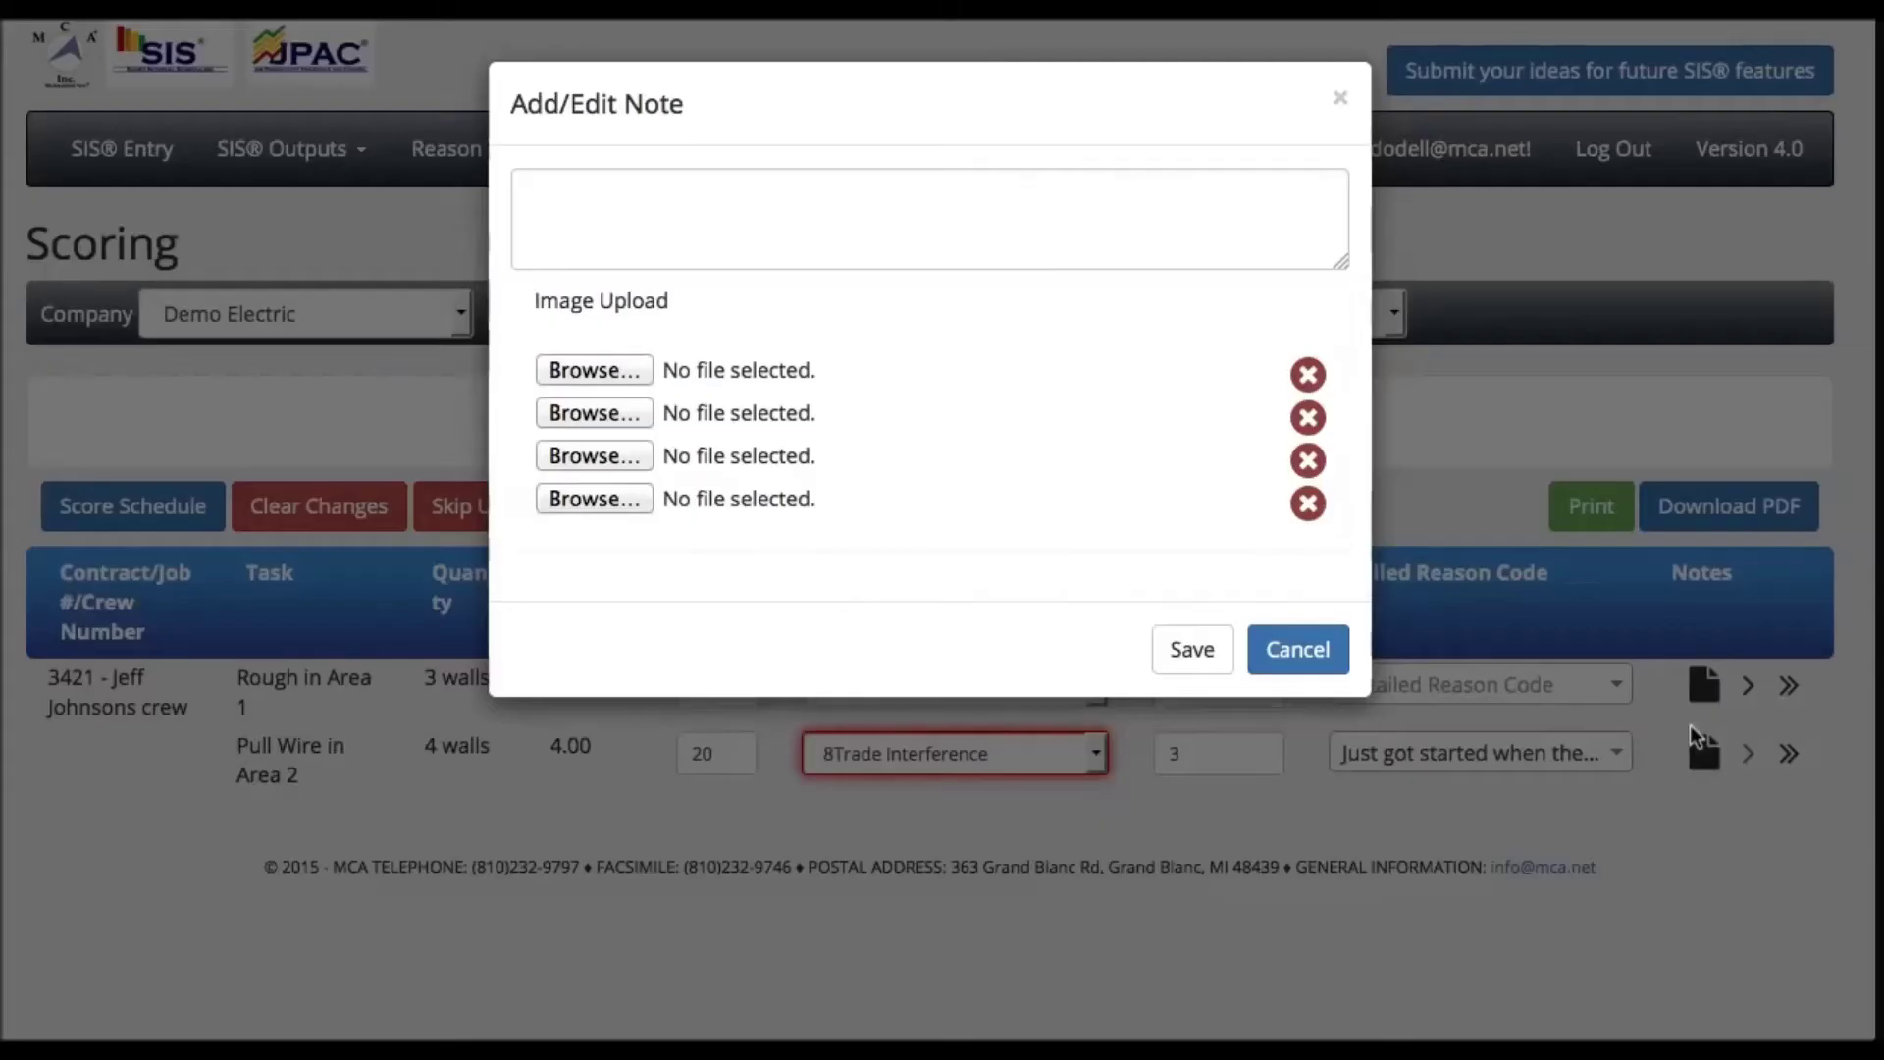
{"action": "left_click", "coordinate": [547, 191]}
{"action": "type", "text": "The f"}
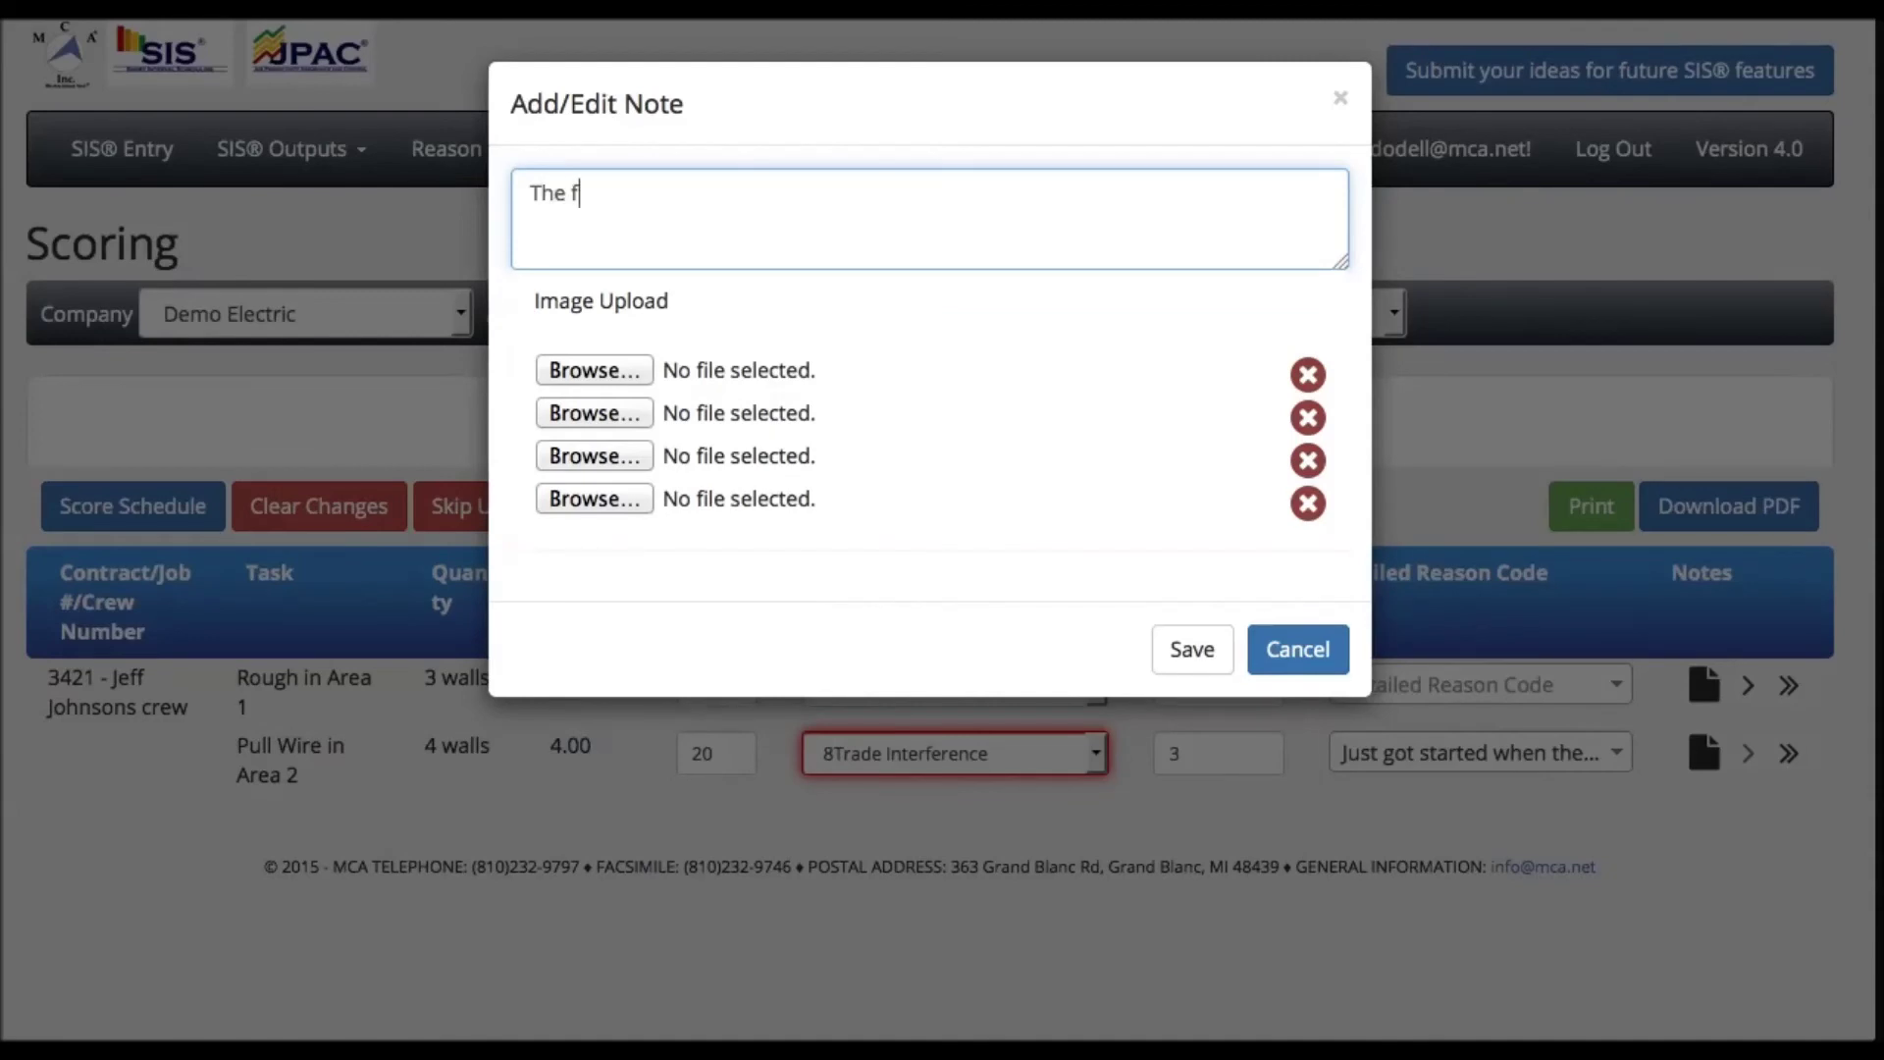
{"action": "type", "text": "loor finishr"}
{"action": "type", "text": "ers were "}
{"action": "type", "text": "not follow"}
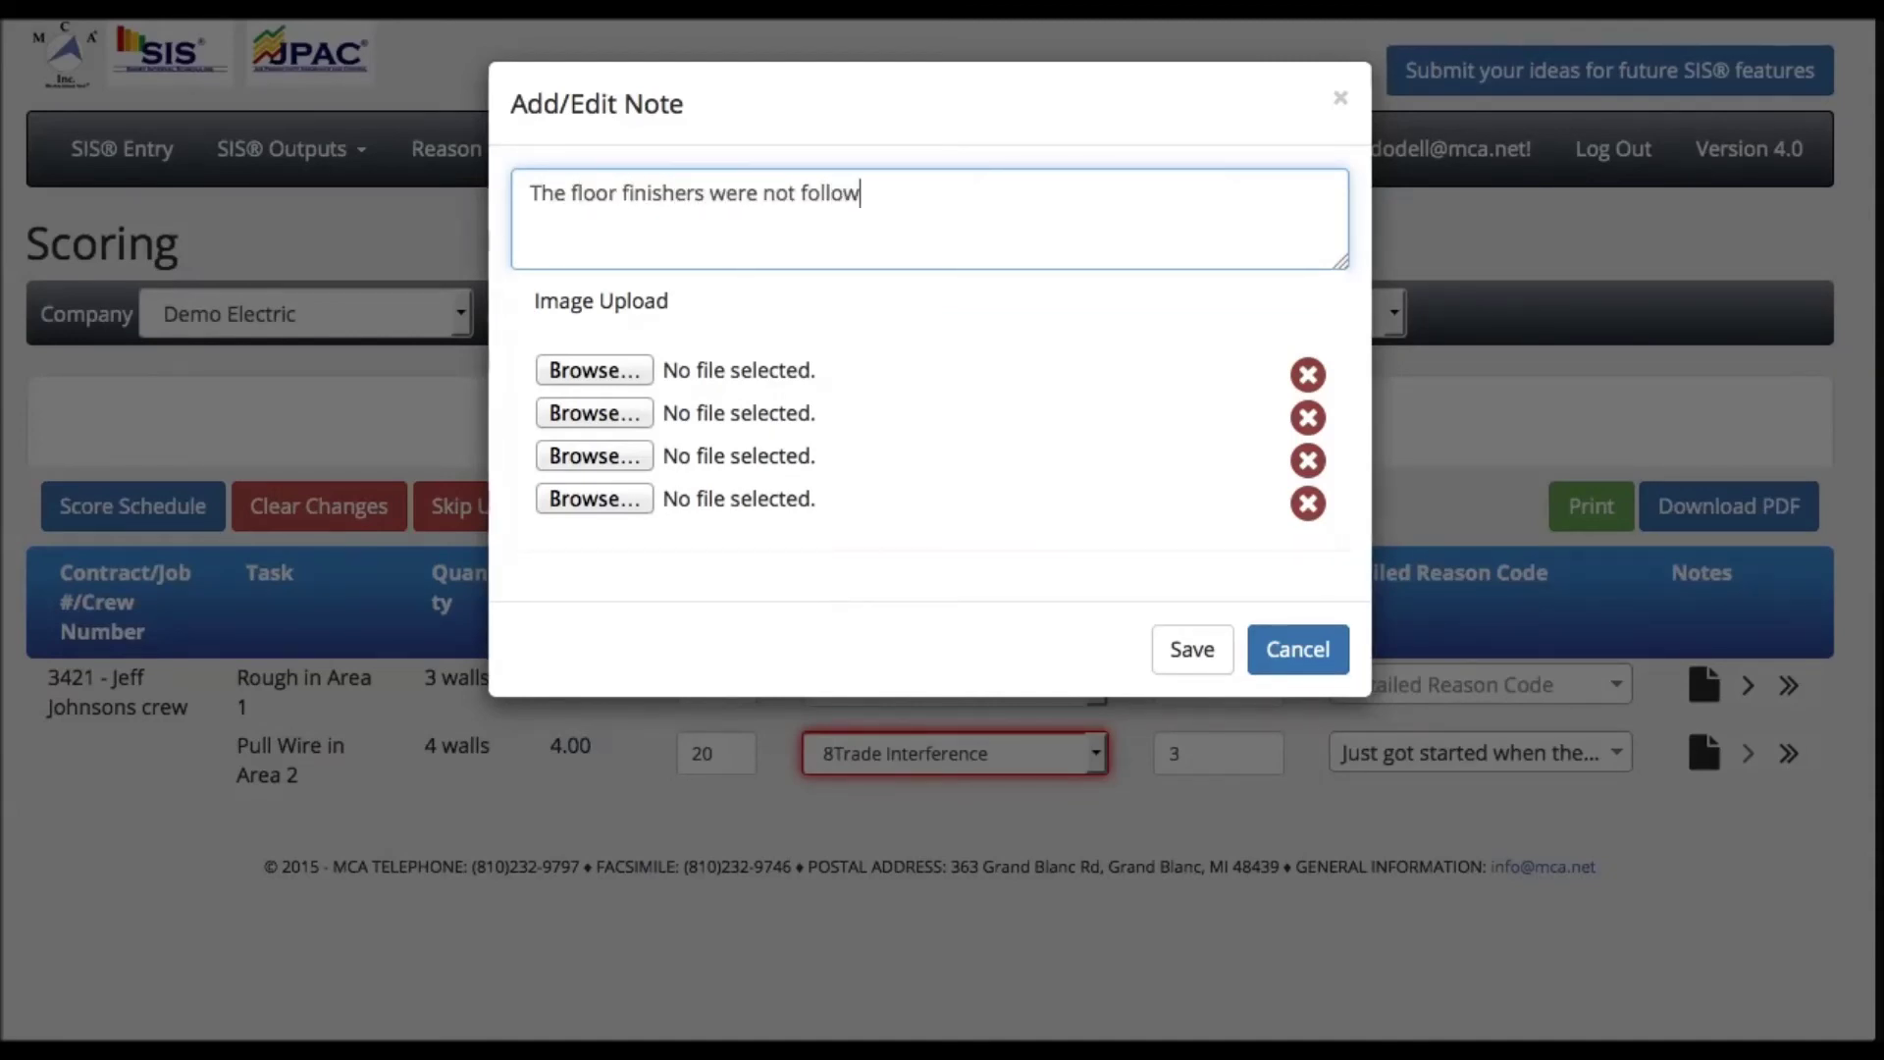
{"action": "type", "text": "ing the schedule put"}
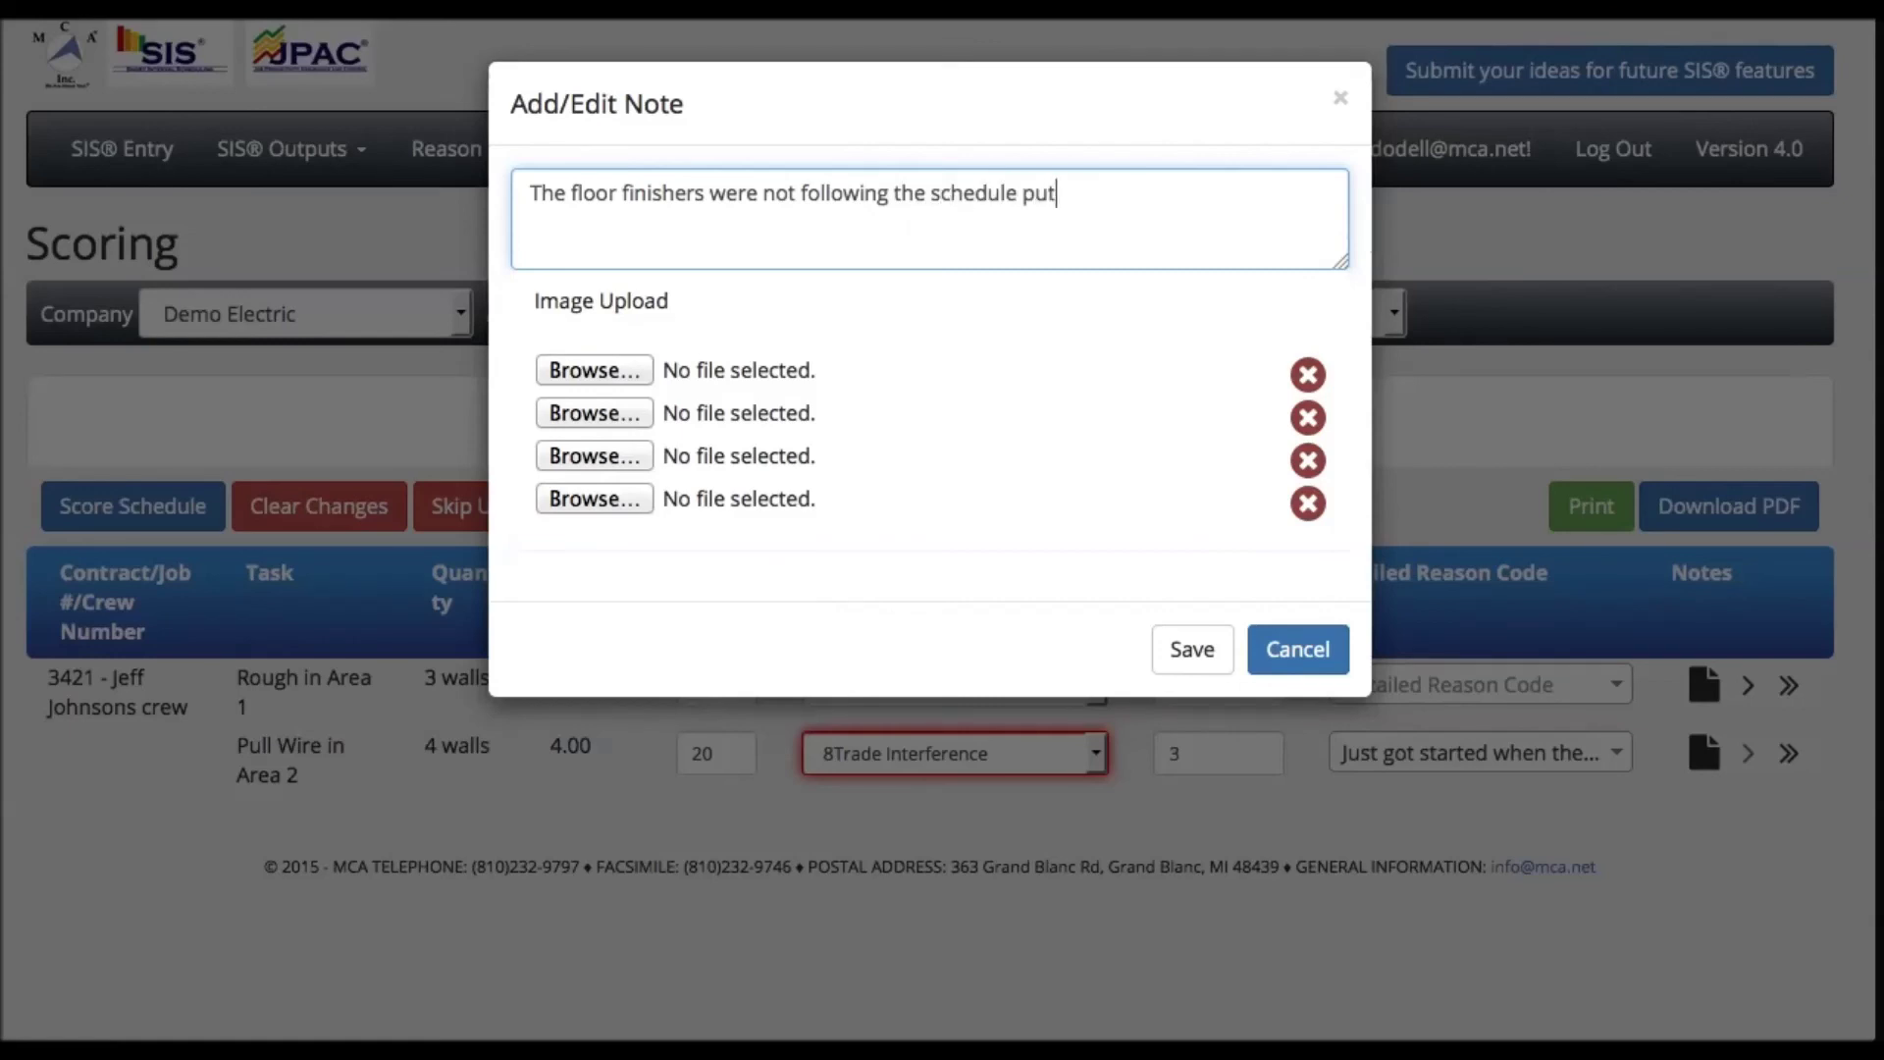
{"action": "type", "text": " in place for the day."}
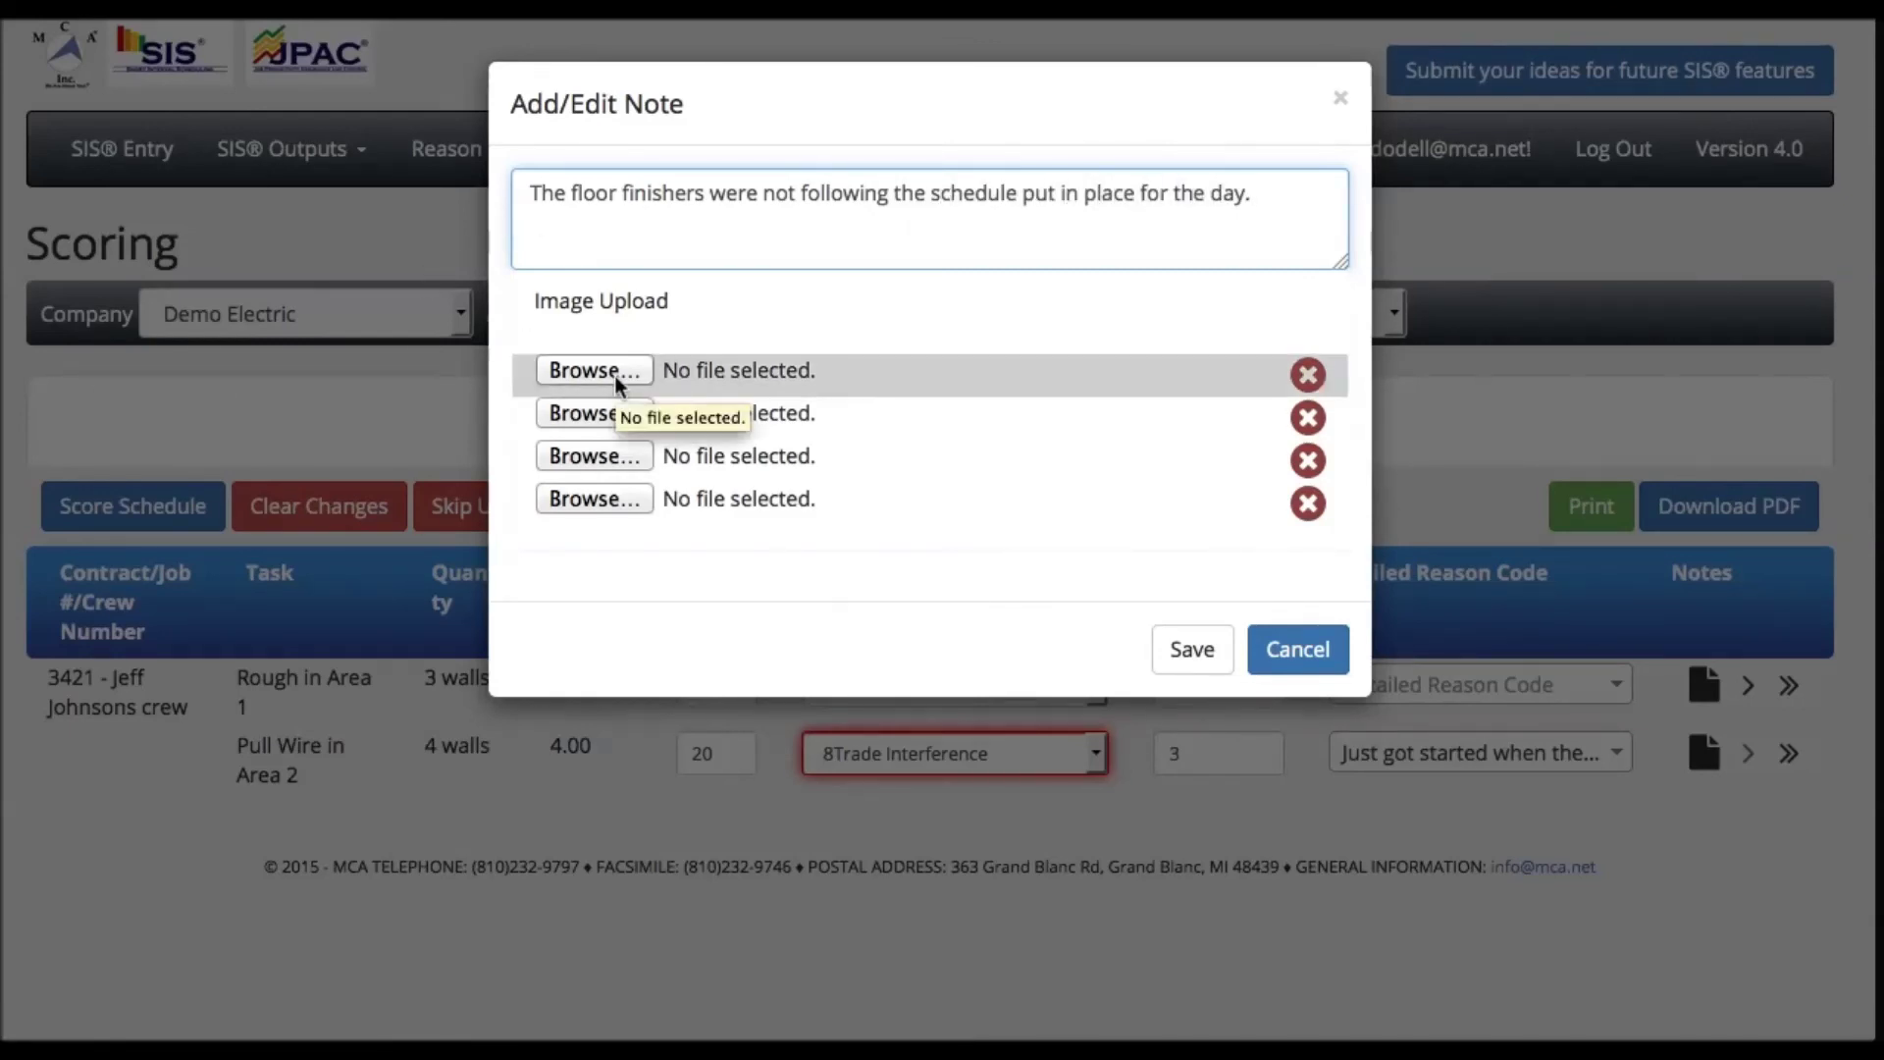
{"action": "left_click", "coordinate": [1190, 651]}
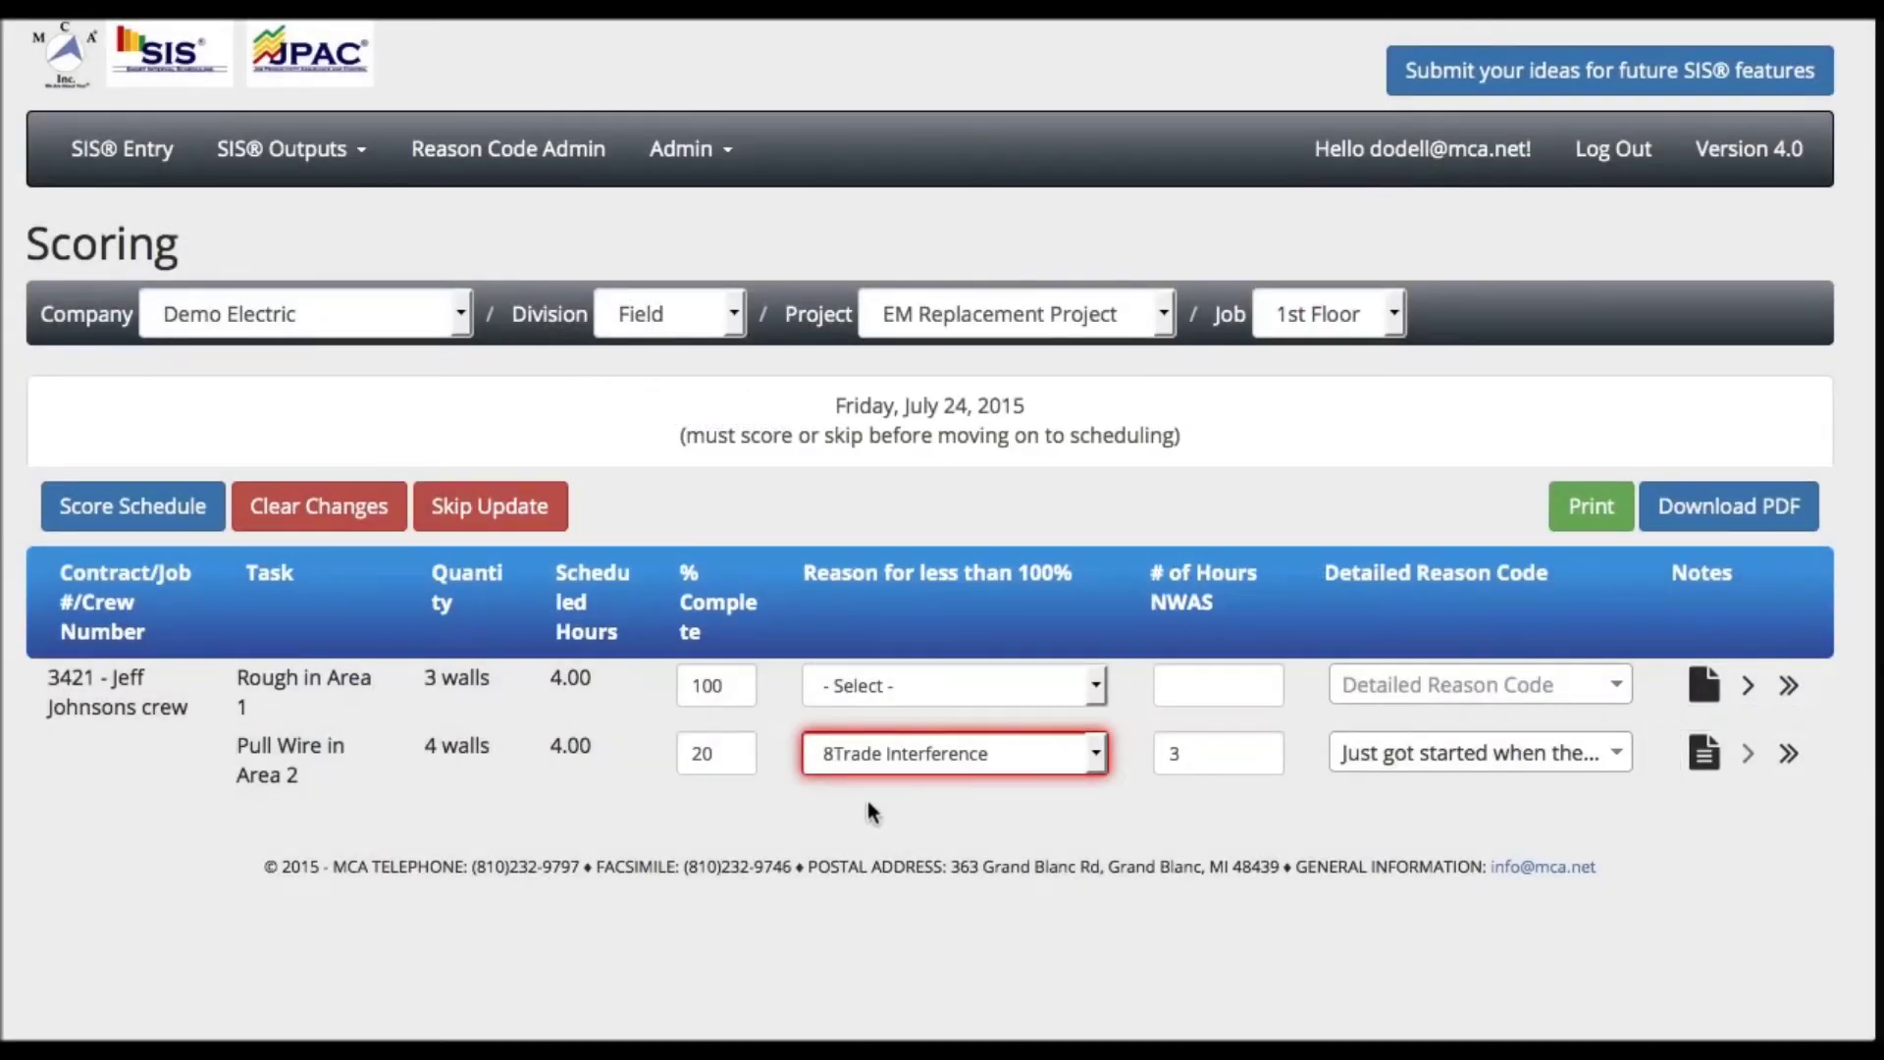
- Submit and confirm the Friday, July 24, 2015 scores: Rough in Area 1 100%, Pull Wire Area 2 20%
{"action": "left_click", "coordinate": [171, 519]}
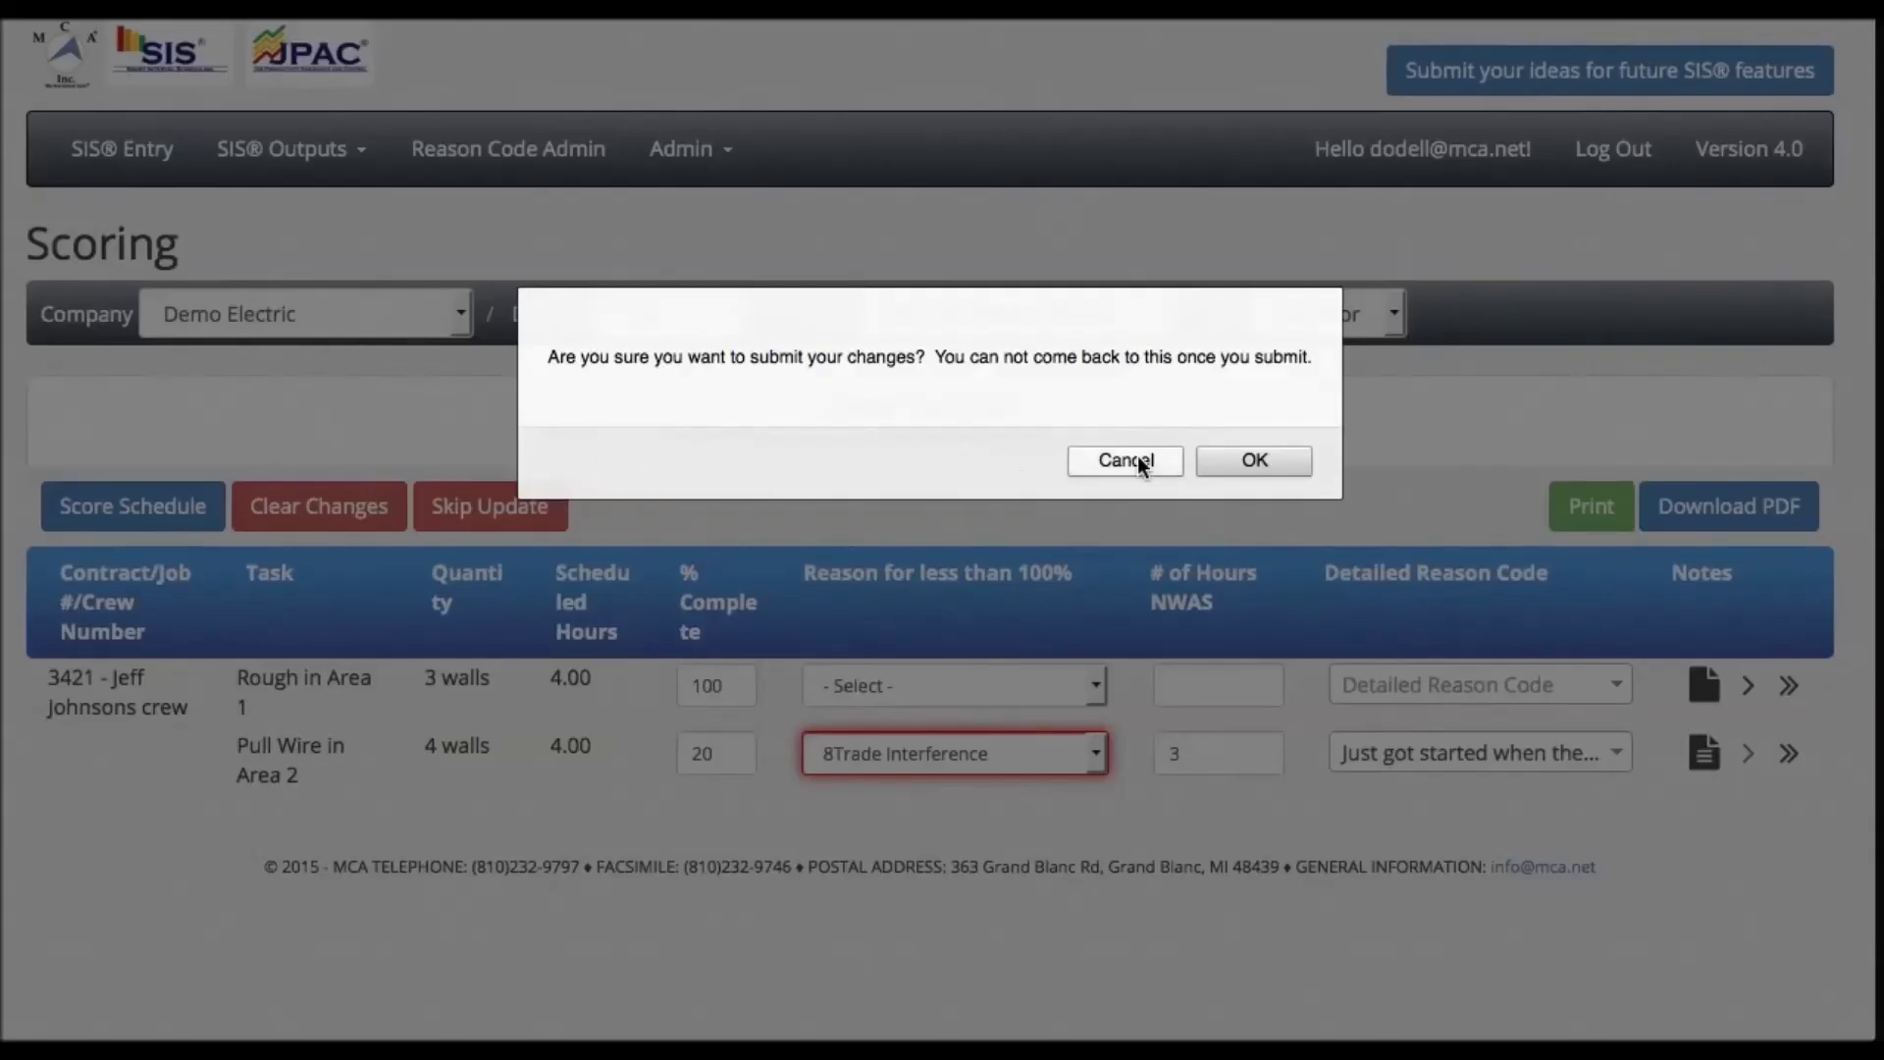
{"action": "left_click", "coordinate": [1261, 463]}
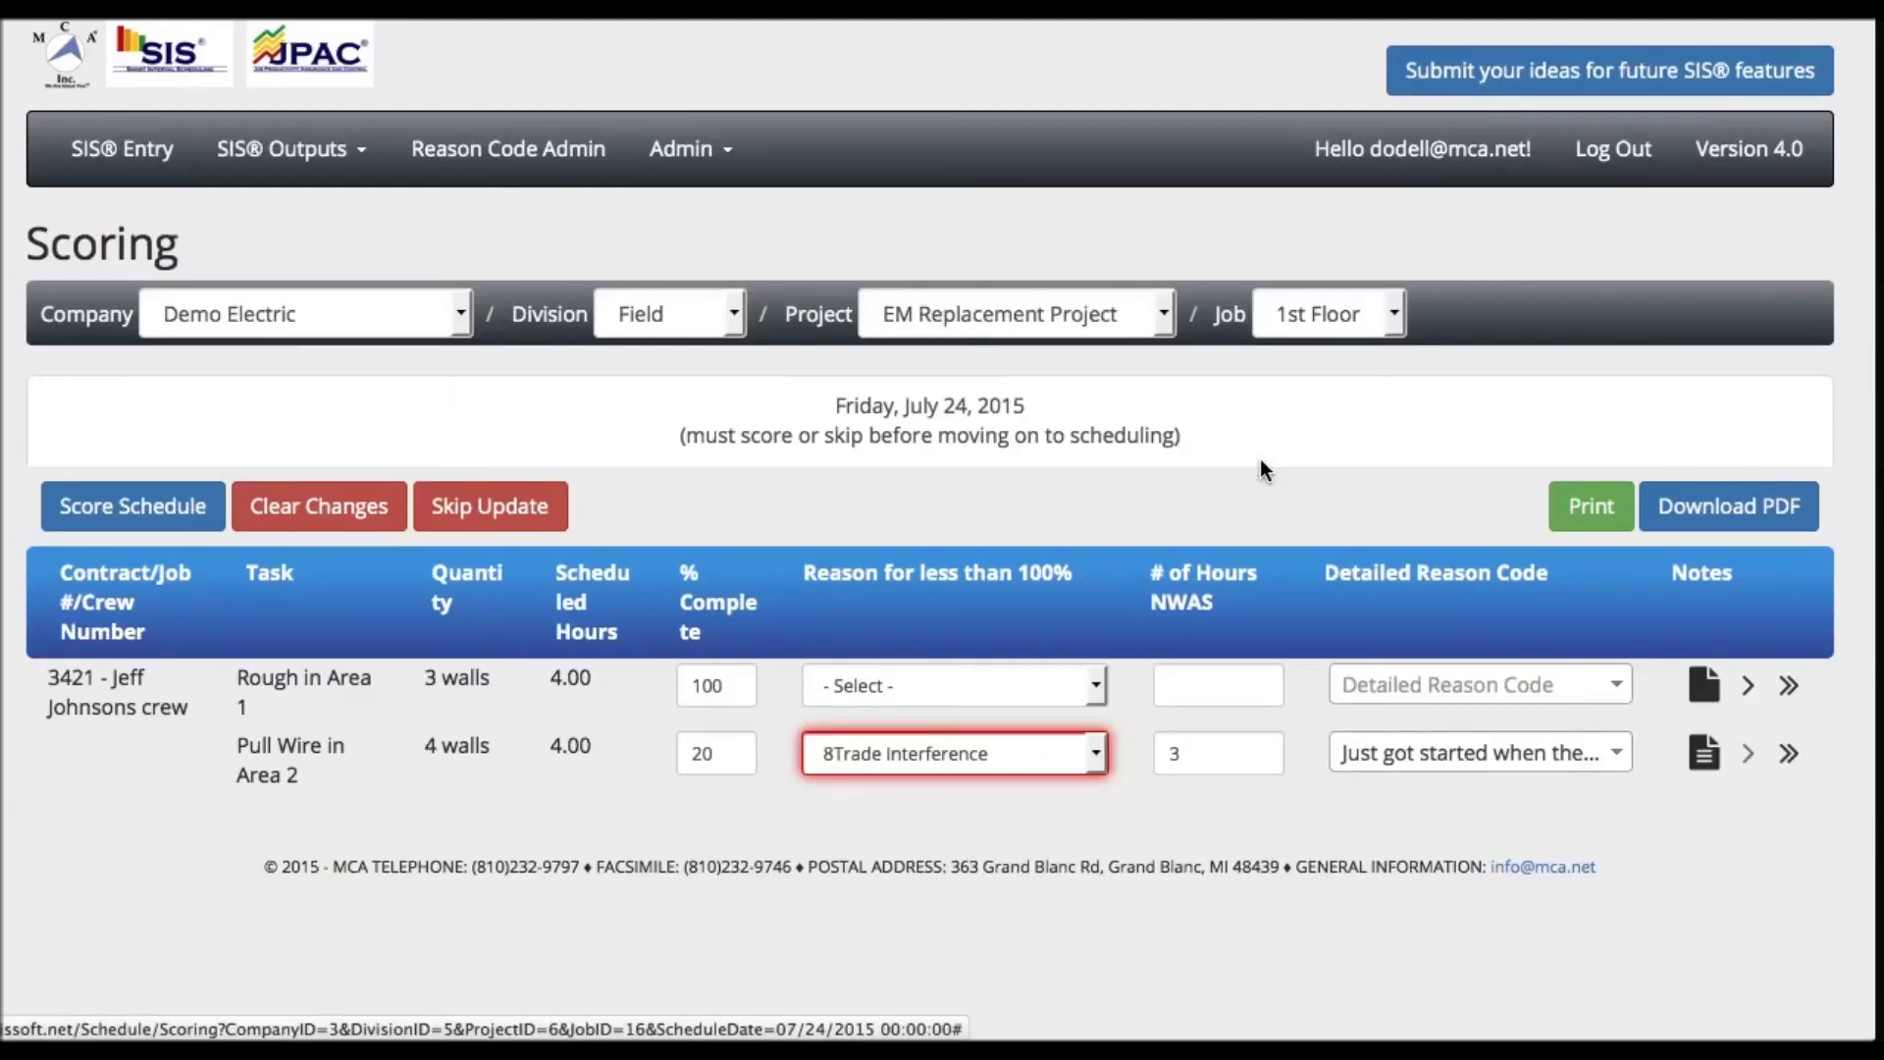